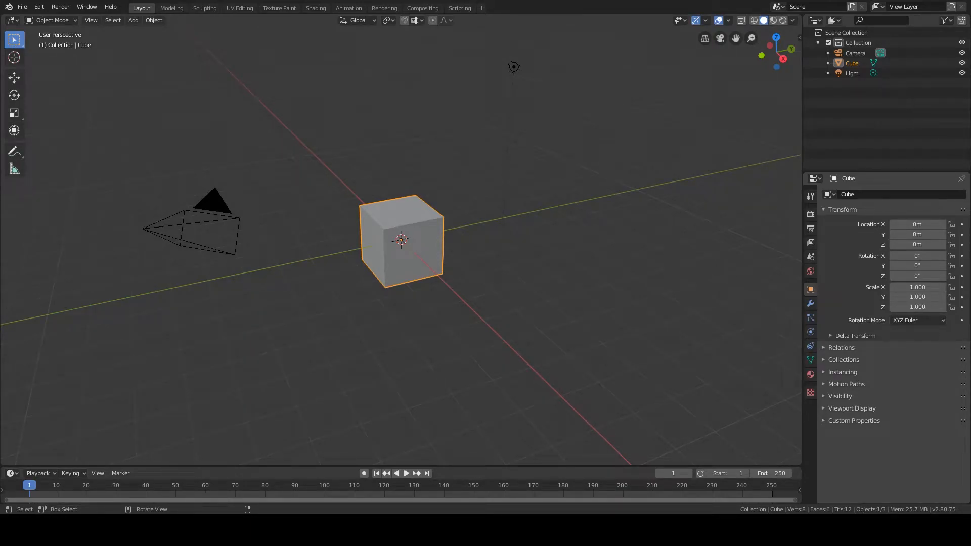
# Scale the default cube into a thin plank by 0.05 along Z, 0.3 along Y and 2 along X
pyautogui.press('s')
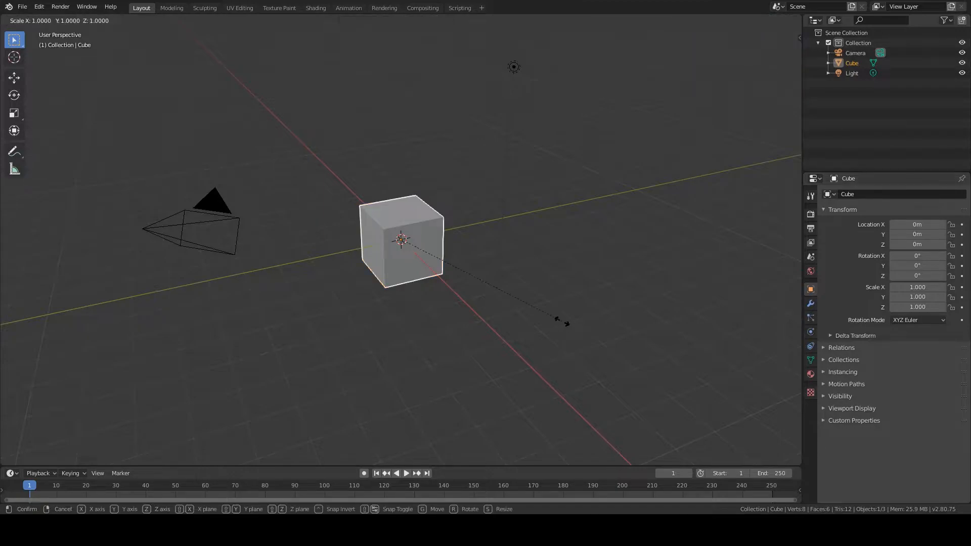
pyautogui.write('z.05')
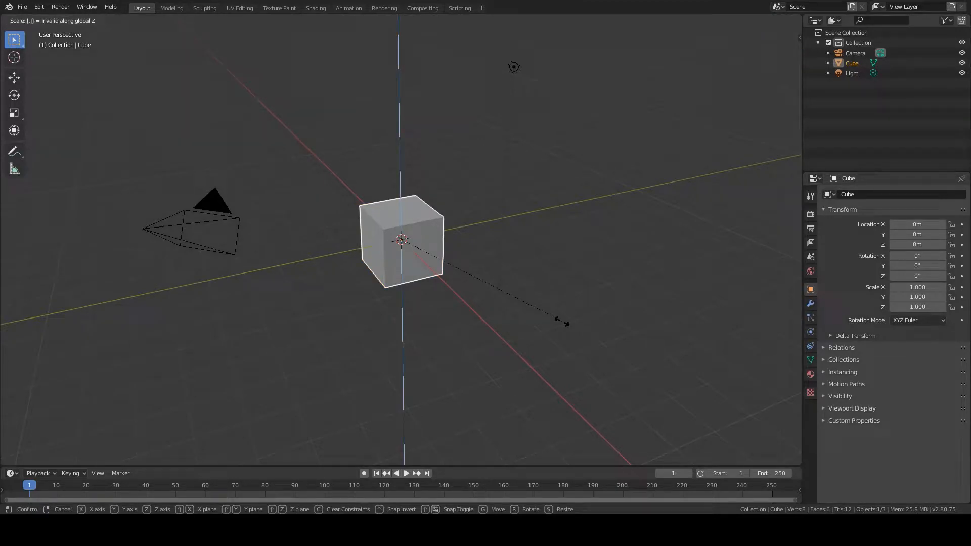
pyautogui.press('Return')
pyautogui.moveTo(607, 294); pyautogui.dragTo(572, 319, button='middle')
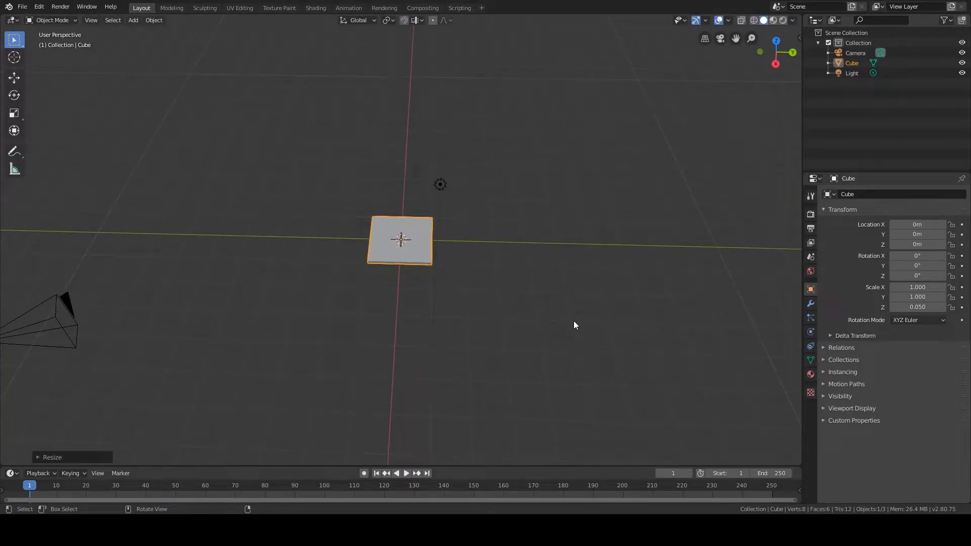
pyautogui.write('sy')
pyautogui.write('.3')
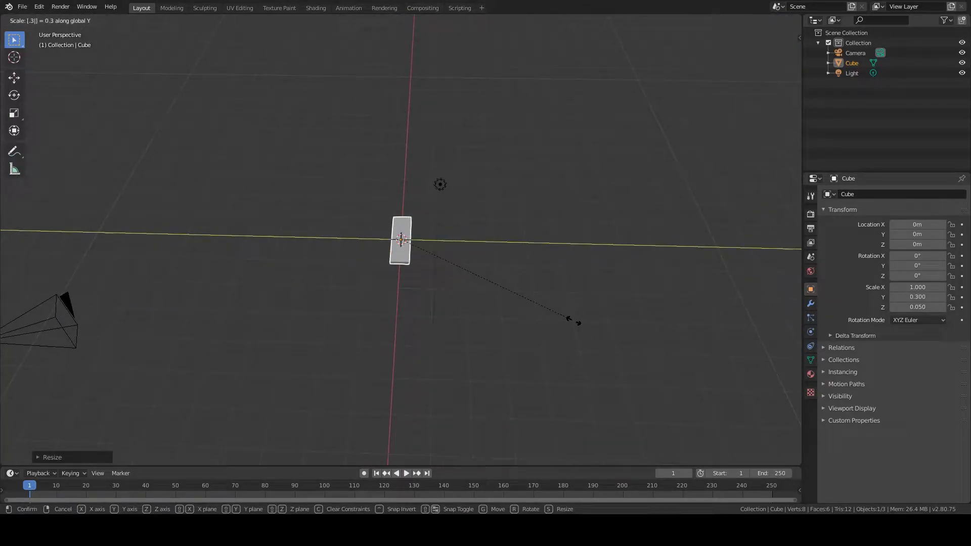
pyautogui.press('Return')
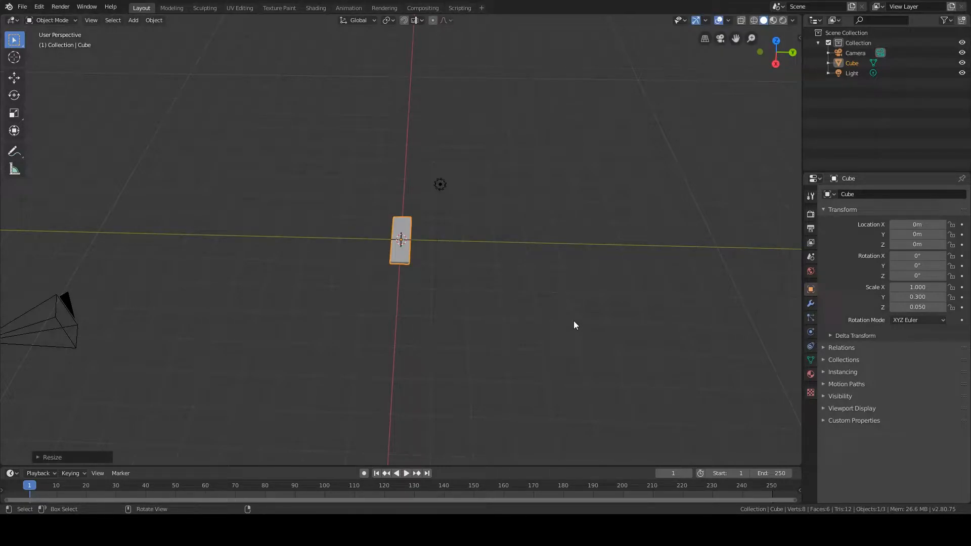
pyautogui.write('sx2')
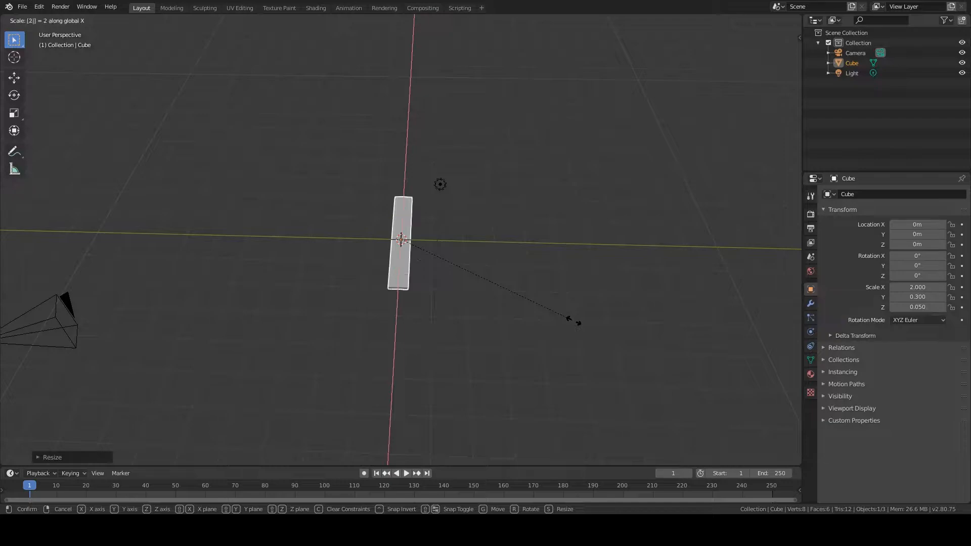
pyautogui.press('Return')
# Duplicate the plank in top view and move the copy about 0.61 m along Y, leaving a thin gap
pyautogui.press('KP_7')
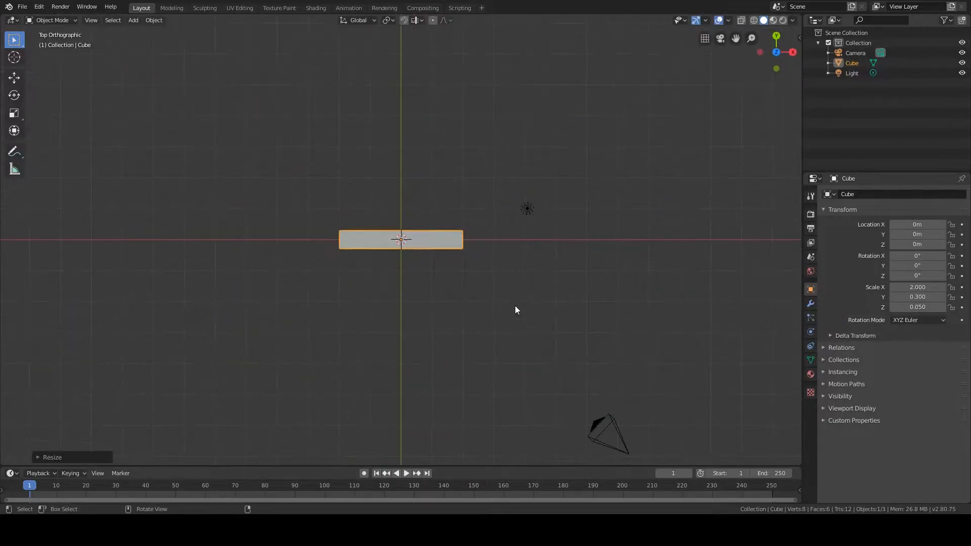
pyautogui.scroll(5, 515, 306)
pyautogui.keyDown('shift'); pyautogui.moveTo(421, 292); pyautogui.dragTo(439, 392, button='middle'); pyautogui.keyUp('shift')
pyautogui.scroll(2, 448, 404)
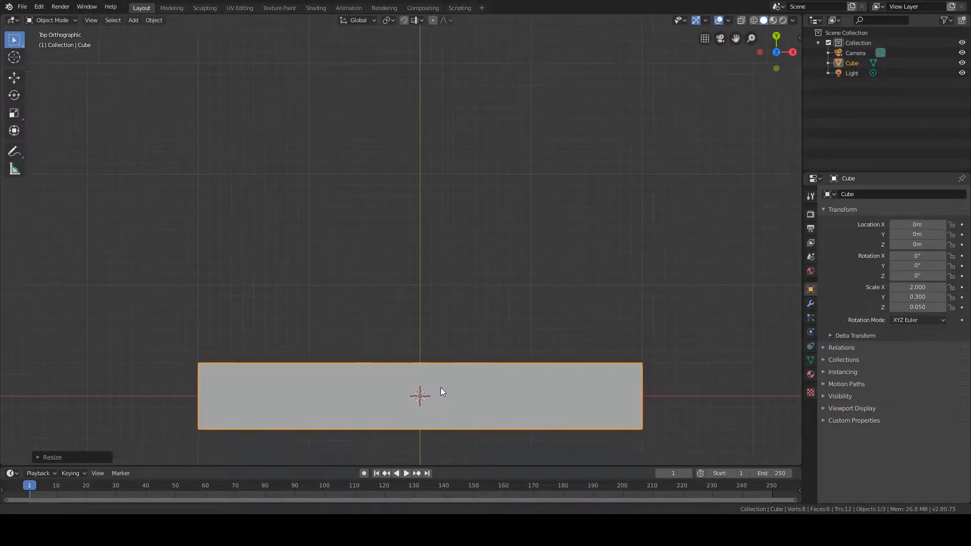
pyautogui.hotkey('shift', 'd')
pyautogui.press('y')
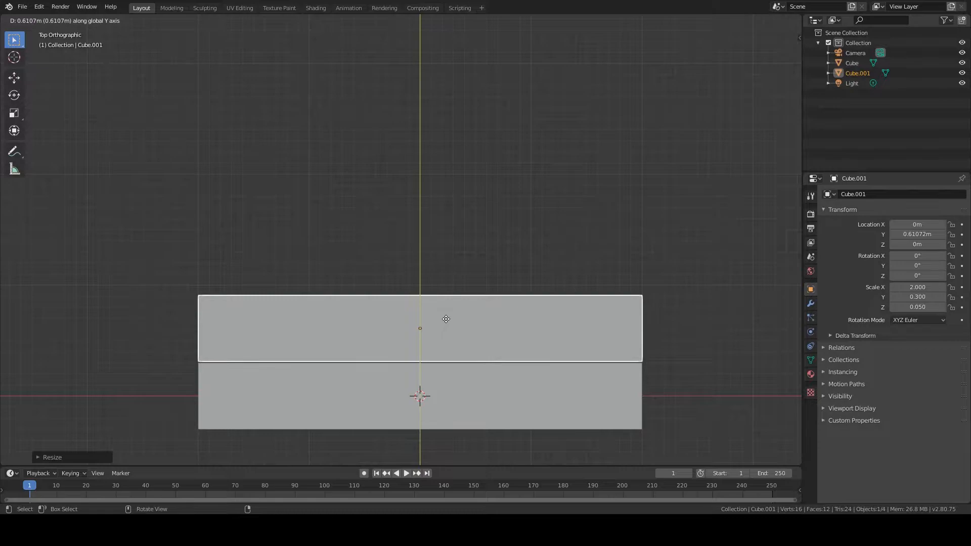
pyautogui.click(447, 319)
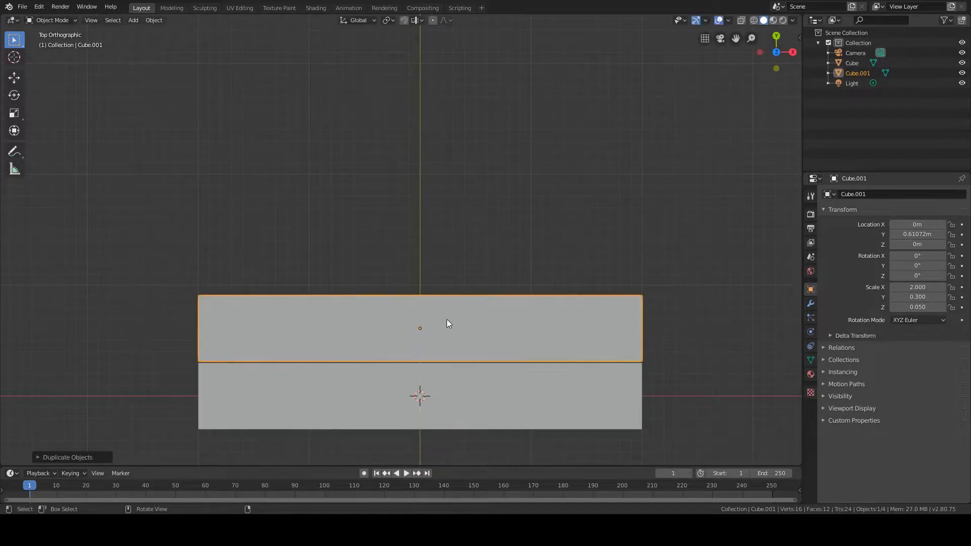
# Duplicate the pair of planks twice along Y, about 1.22 m each time, to form a row of six planks
pyautogui.keyDown('shift'); pyautogui.click(533, 387); pyautogui.keyUp('shift')
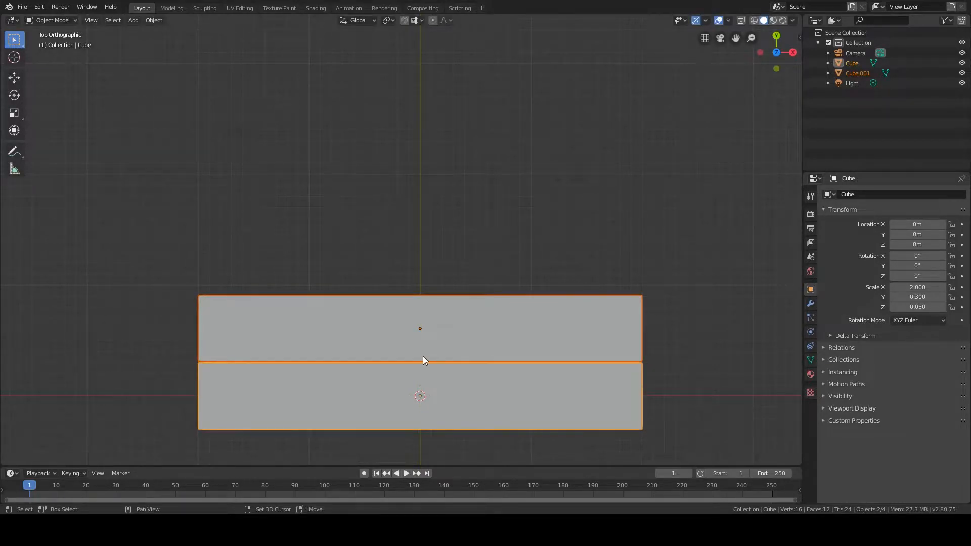
pyautogui.hotkey('shift', 'd')
pyautogui.press('y')
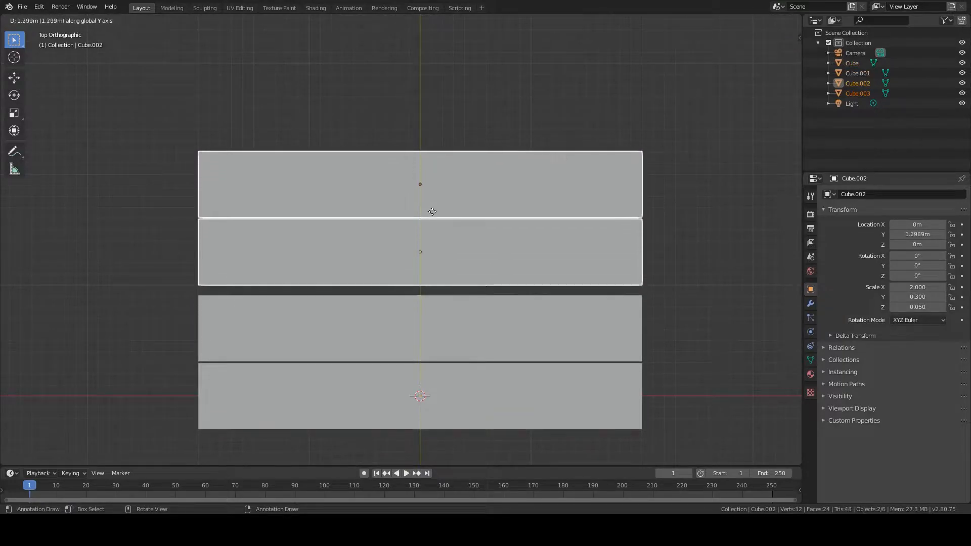
pyautogui.click(433, 220)
pyautogui.hotkey('shift', 'd')
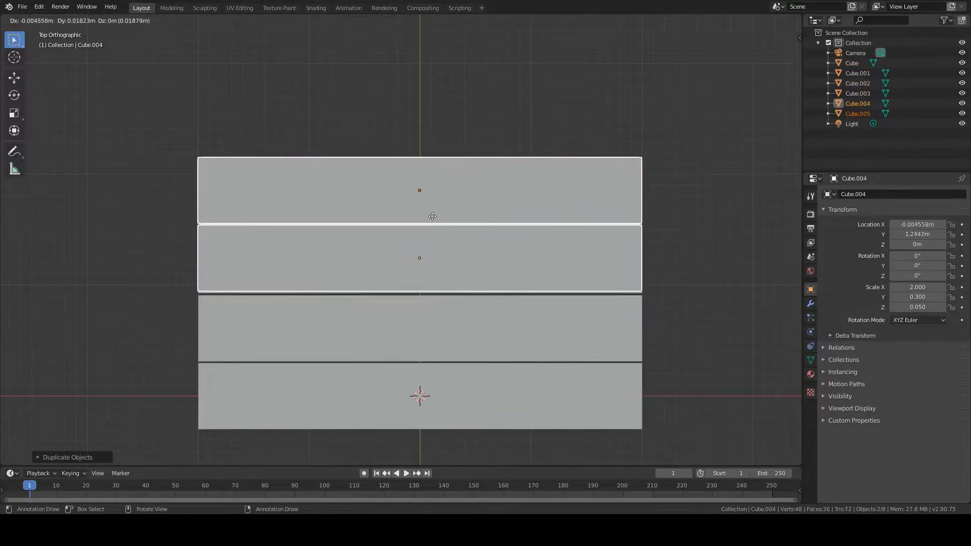
pyautogui.press('y')
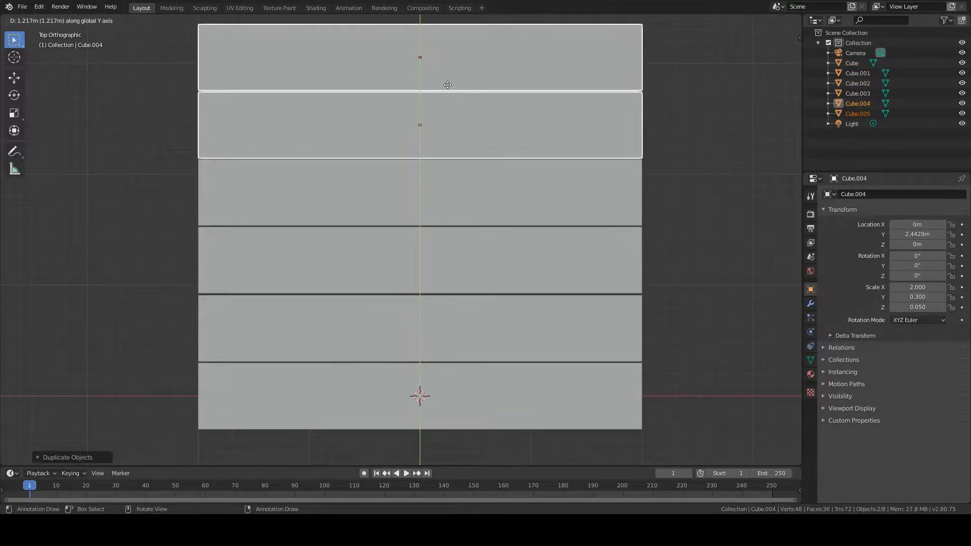
pyautogui.click(449, 85)
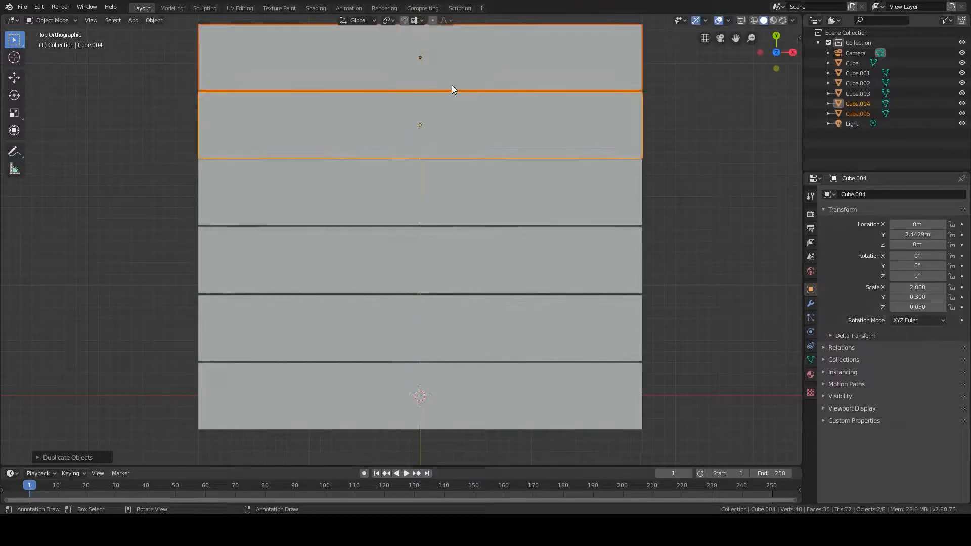
# Select all six planks and open them together in Edit Mode
pyautogui.keyDown('shift'); pyautogui.click(597, 221); pyautogui.keyUp('shift')
pyautogui.keyDown('shift'); pyautogui.click(539, 247); pyautogui.keyUp('shift')
pyautogui.keyDown('shift'); pyautogui.click(532, 337); pyautogui.keyUp('shift')
pyautogui.keyDown('shift'); pyautogui.click(549, 393); pyautogui.keyUp('shift')
pyautogui.press('Tab')
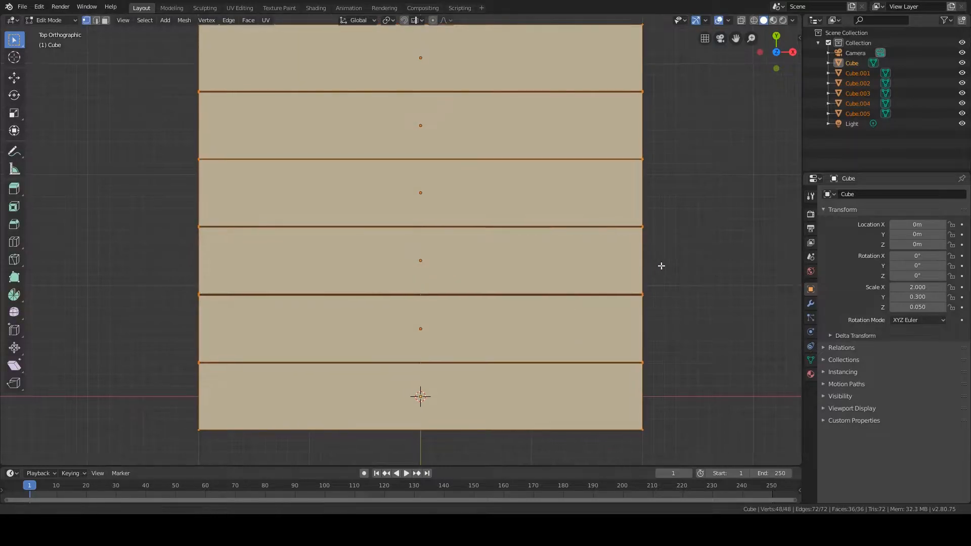
pyautogui.keyDown('shift'); pyautogui.moveTo(660, 264); pyautogui.dragTo(677, 285, button='middle'); pyautogui.keyUp('shift')
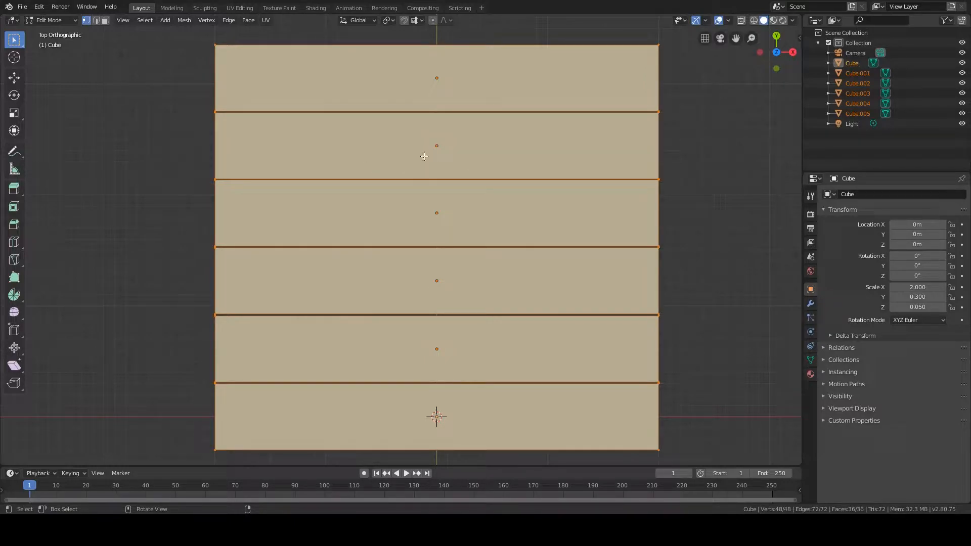
# Add four evenly spaced crosswise loop cuts to each of the two planks farthest along Y
pyautogui.hotkey('ctrl', 'r')
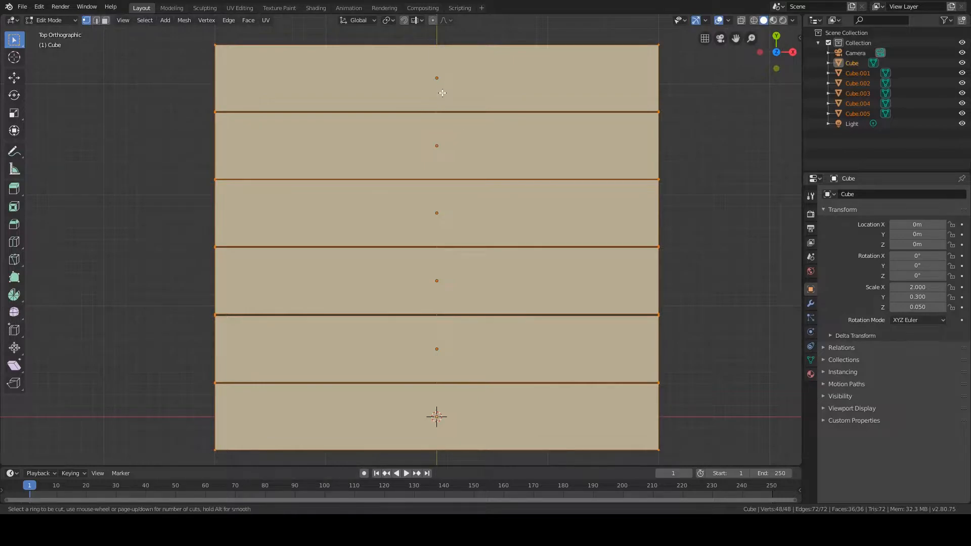
pyautogui.scroll(3, 421, 101)
pyautogui.click(421, 101)
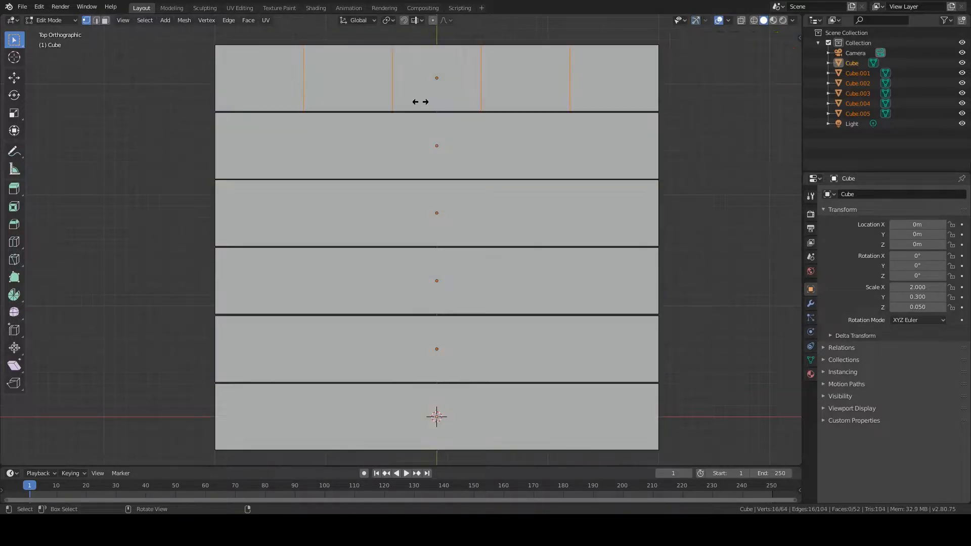
pyautogui.rightClick(421, 102)
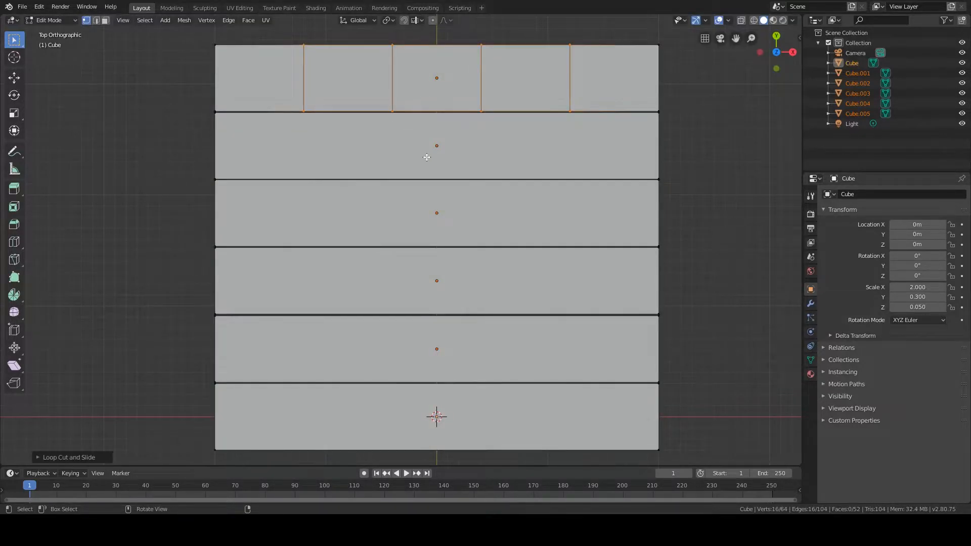
pyautogui.hotkey('ctrl', 'r')
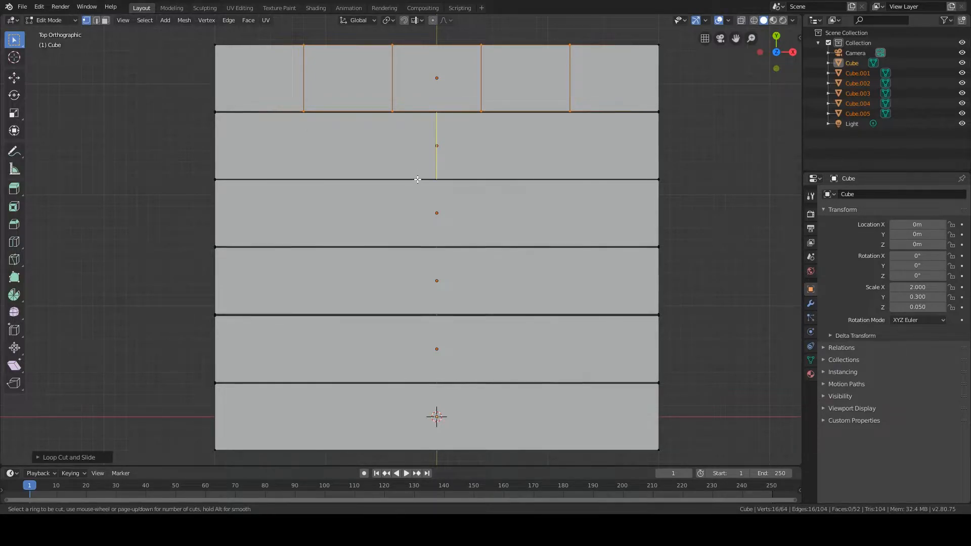
pyautogui.scroll(1, 435, 163)
pyautogui.scroll(2, 434, 163)
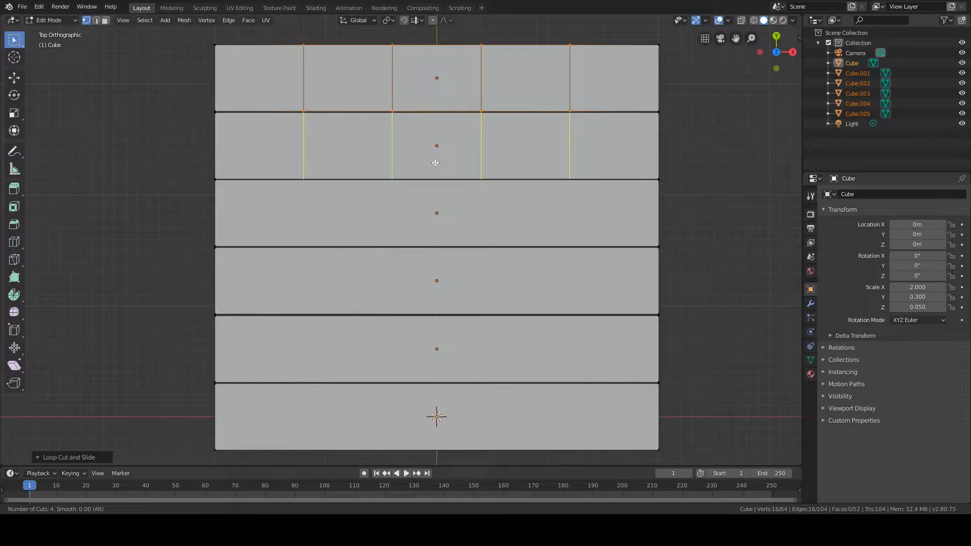
pyautogui.click(435, 162)
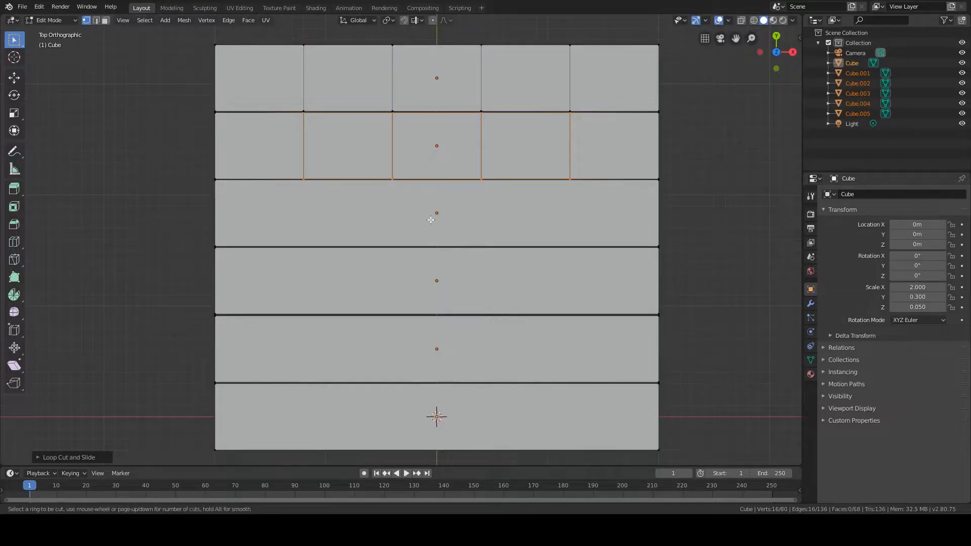
# Add four crosswise loop cuts to each of the next two planks, the third and fourth from the far end
pyautogui.scroll(-1, 431, 219)
pyautogui.scroll(1, 432, 239)
pyautogui.click(432, 239)
pyautogui.click(435, 299)
# Add five crosswise loop cuts to the fifth plank from the far end and three evenly spaced ones to the plank at the origin
pyautogui.scroll(5, 431, 354)
pyautogui.scroll(-1, 431, 374)
pyautogui.click(431, 373)
pyautogui.scroll(2, 425, 435)
pyautogui.scroll(-2, 435, 439)
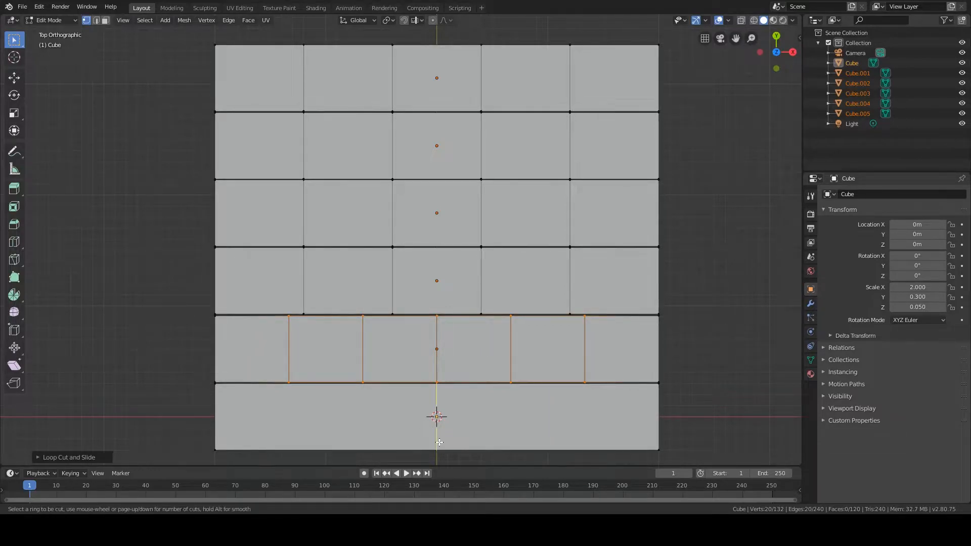
pyautogui.scroll(2, 438, 444)
pyautogui.click(437, 443)
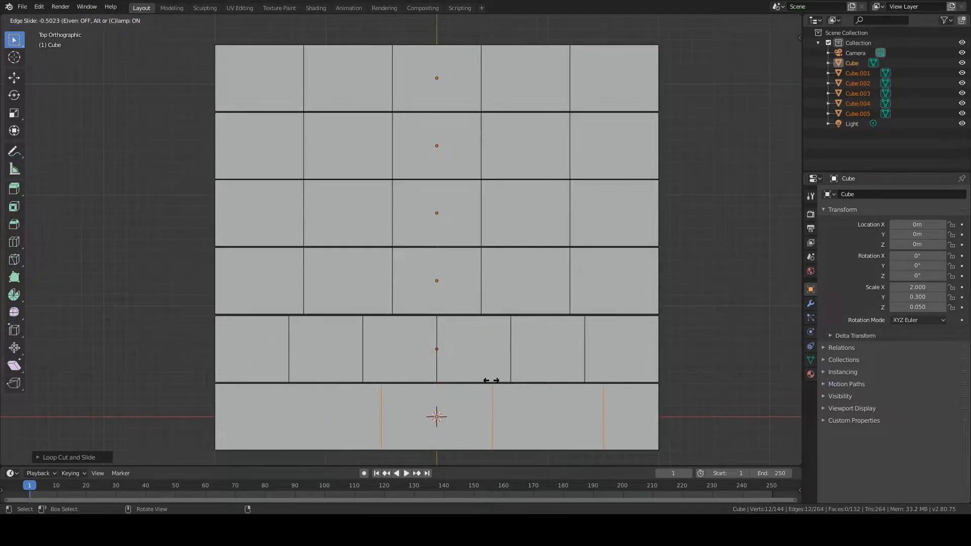
pyautogui.rightClick(476, 380)
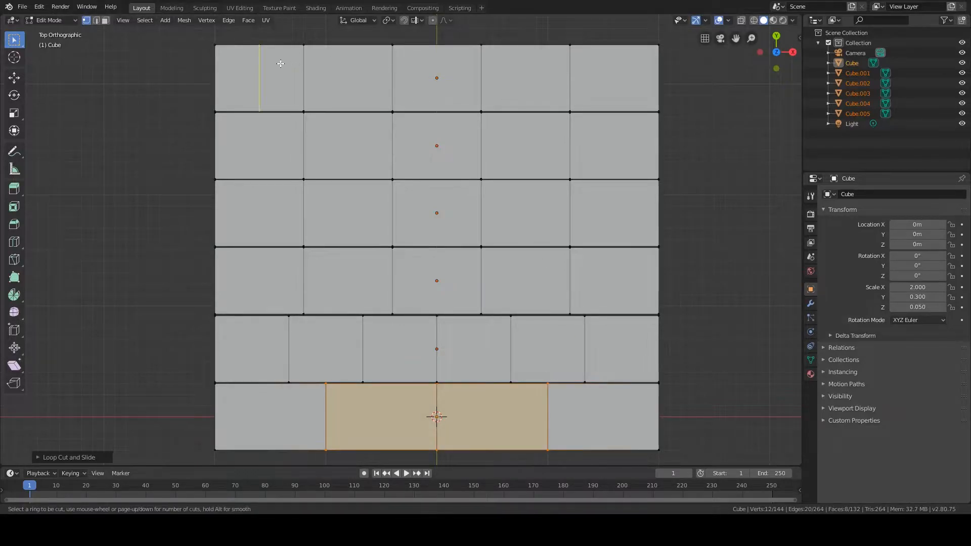
# Add lengthwise loop cuts to the three farthest planks: one in the first, two in the second and one in the third
pyautogui.click(228, 81)
pyautogui.rightClick(228, 81)
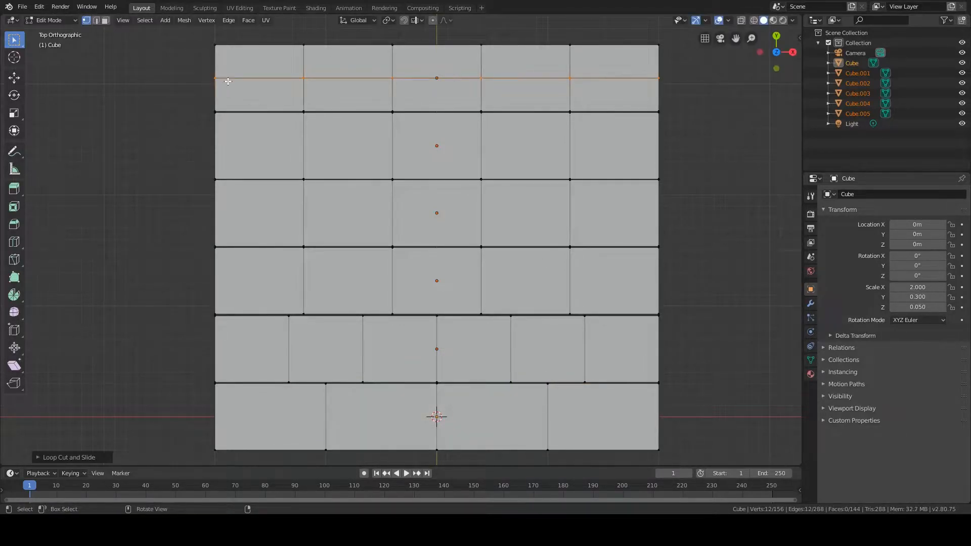
pyautogui.scroll(1, 223, 152)
pyautogui.click(223, 144)
pyautogui.rightClick(223, 143)
pyautogui.hotkey('ctrl', 'r')
pyautogui.click(222, 205)
pyautogui.rightClick(222, 204)
# Add two lengthwise loop cuts to each of the fourth and fifth planks and one centred cut to the plank at the origin
pyautogui.hotkey('ctrl', 'r')
pyautogui.scroll(1, 232, 267)
pyautogui.click(230, 271)
pyautogui.rightClick(230, 271)
pyautogui.hotkey('ctrl', 'r')
pyautogui.scroll(1, 225, 347)
pyautogui.click(225, 347)
pyautogui.rightClick(225, 345)
pyautogui.hotkey('ctrl', 'r')
pyautogui.click(229, 414)
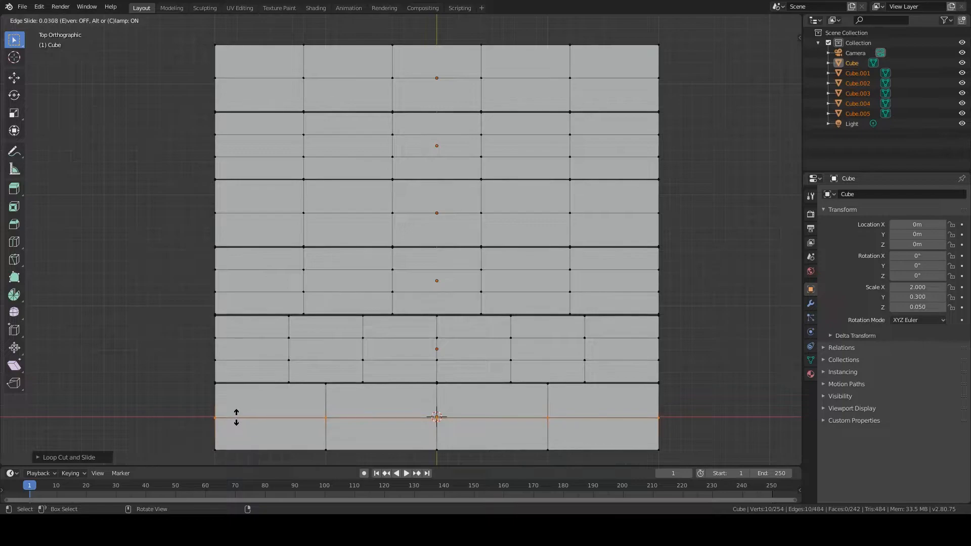
pyautogui.click(236, 416)
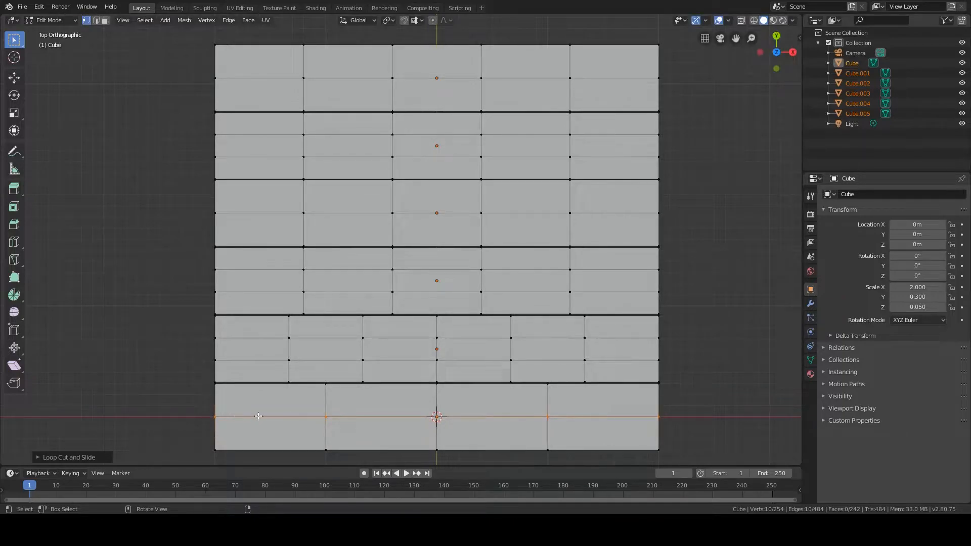
# Clear the selection and circle-select scattered vertices across the top faces and outer ends of the planks
pyautogui.moveTo(343, 263); pyautogui.dragTo(429, 251, button='middle')
pyautogui.hotkey('alt', 'a')
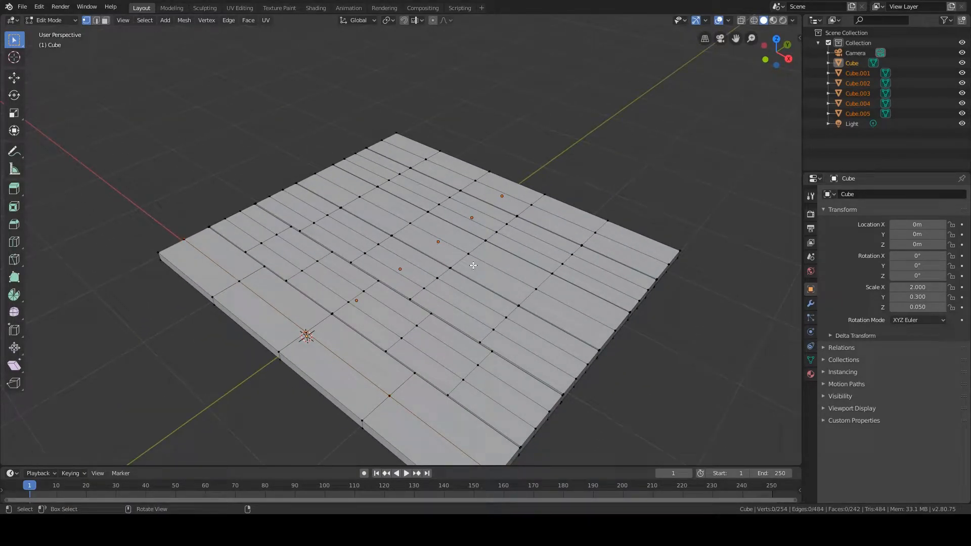
pyautogui.press('a')
pyautogui.hotkey('alt', 'a')
pyautogui.press('c')
pyautogui.click(442, 202)
pyautogui.click(305, 223)
pyautogui.moveTo(267, 242); pyautogui.dragTo(251, 281)
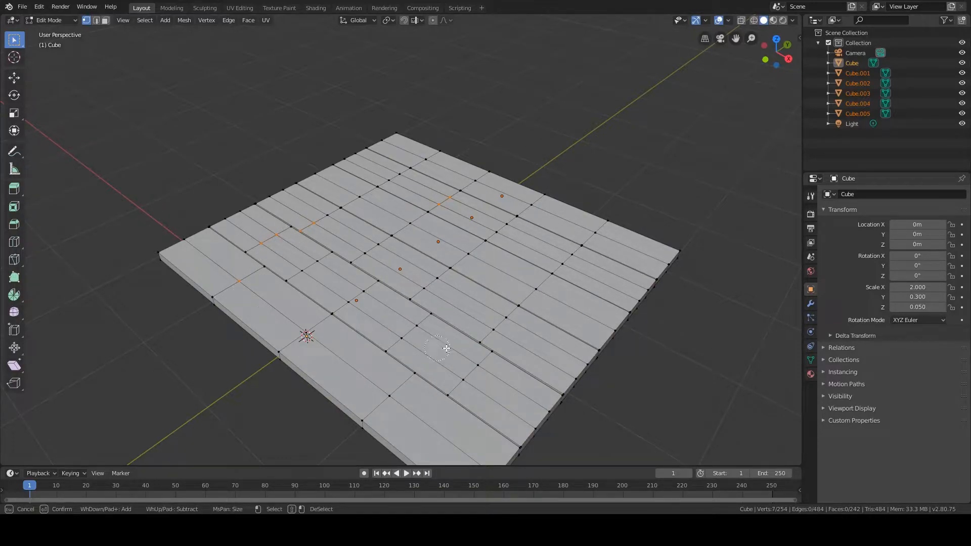
pyautogui.moveTo(548, 421)
pyautogui.mouseDown()
pyautogui.moveTo(643, 306)
pyautogui.moveTo(659, 257)
pyautogui.moveTo(537, 187)
pyautogui.moveTo(406, 134)
pyautogui.moveTo(354, 159)
pyautogui.mouseUp()
pyautogui.click(269, 196)
pyautogui.press('Escape')
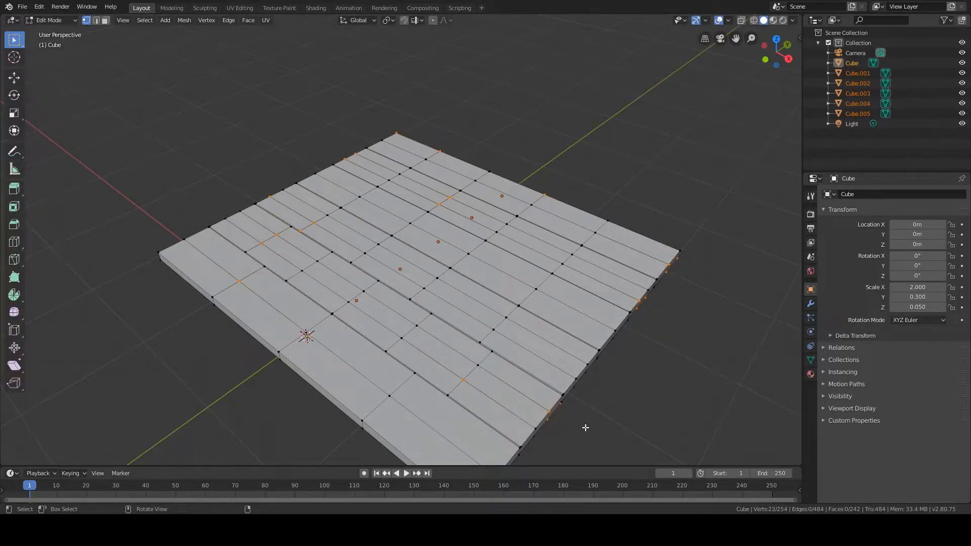
# Extend the circle selection with scattered vertices on the underside of the planks
pyautogui.moveTo(585, 427); pyautogui.dragTo(603, 361, button='middle')
pyautogui.press('c')
pyautogui.moveTo(461, 187); pyautogui.dragTo(555, 192)
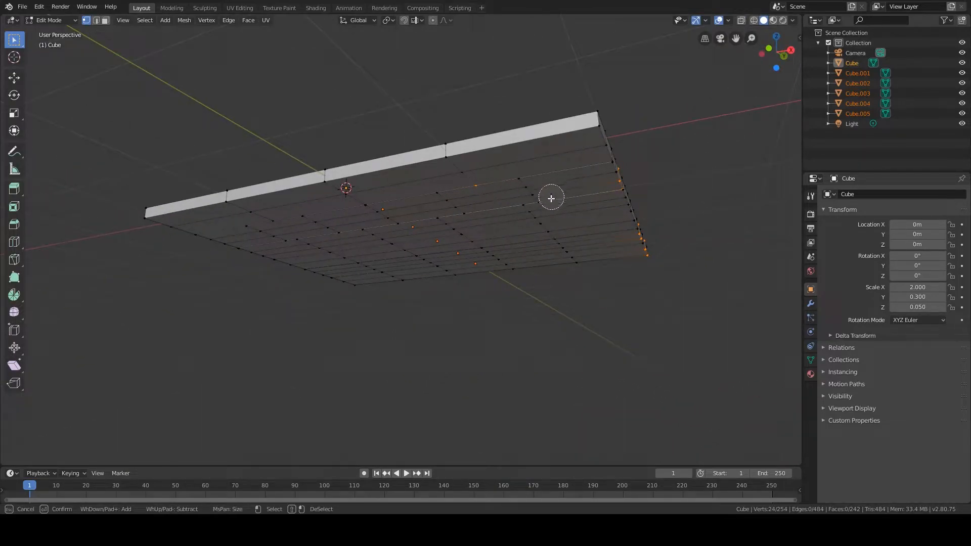
pyautogui.moveTo(360, 248)
pyautogui.mouseDown()
pyautogui.moveTo(434, 271)
pyautogui.moveTo(336, 286)
pyautogui.moveTo(219, 244)
pyautogui.mouseUp()
pyautogui.press('Escape')
# Scale the selected scattered plank vertices down slightly, to about 0.989
pyautogui.moveTo(260, 245); pyautogui.dragTo(546, 374, button='middle')
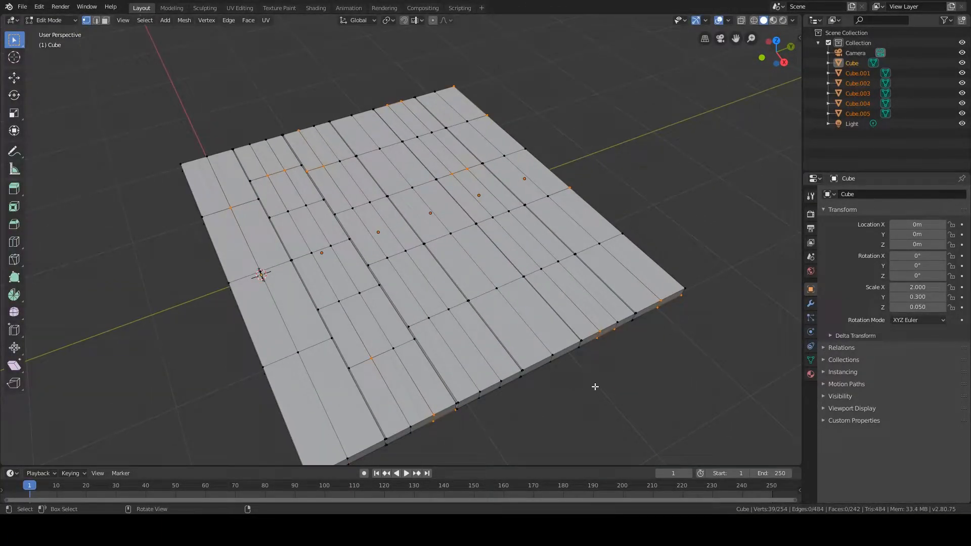
pyautogui.press('s')
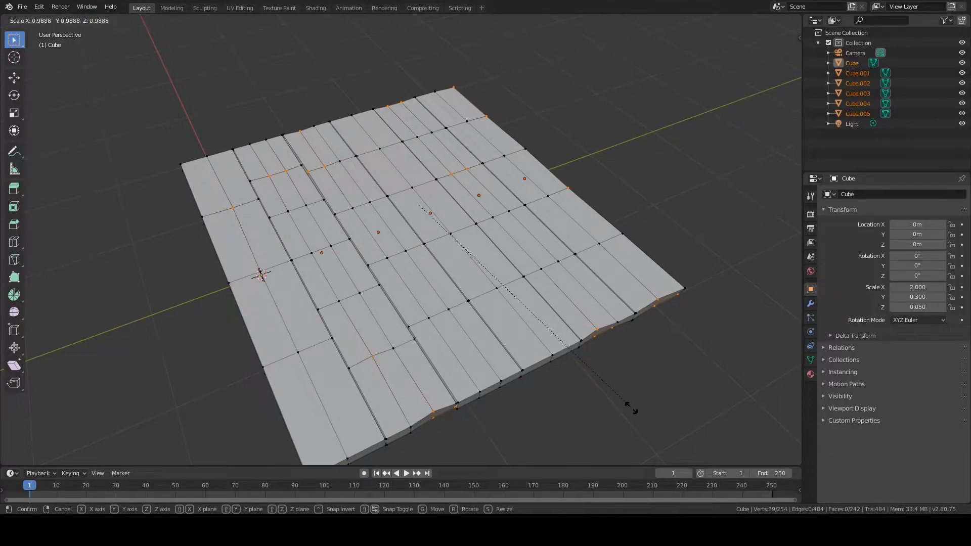
pyautogui.click(631, 407)
pyautogui.moveTo(593, 404); pyautogui.dragTo(573, 406, button='middle')
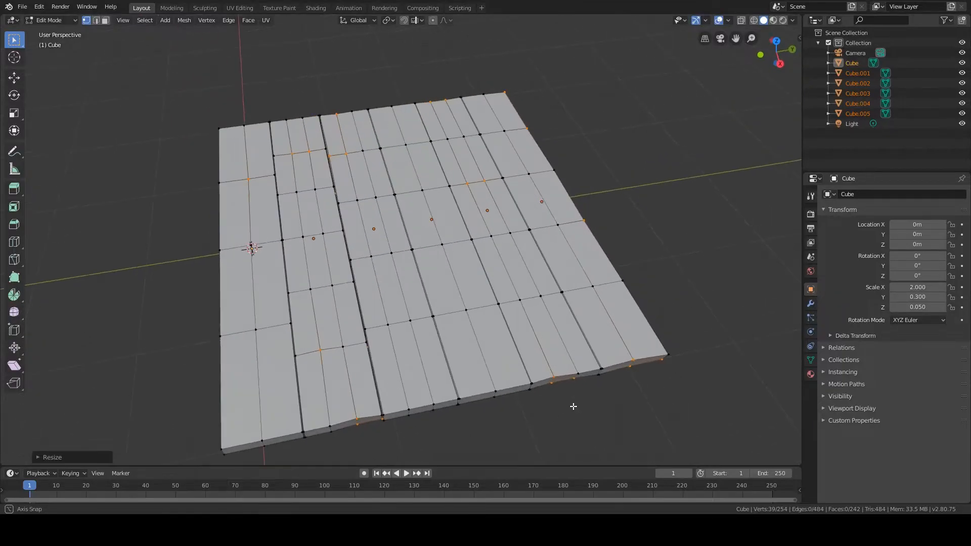
# Clear the selection and circle-select a new scatter of vertices across the planks' top faces and far ends
pyautogui.click(497, 330)
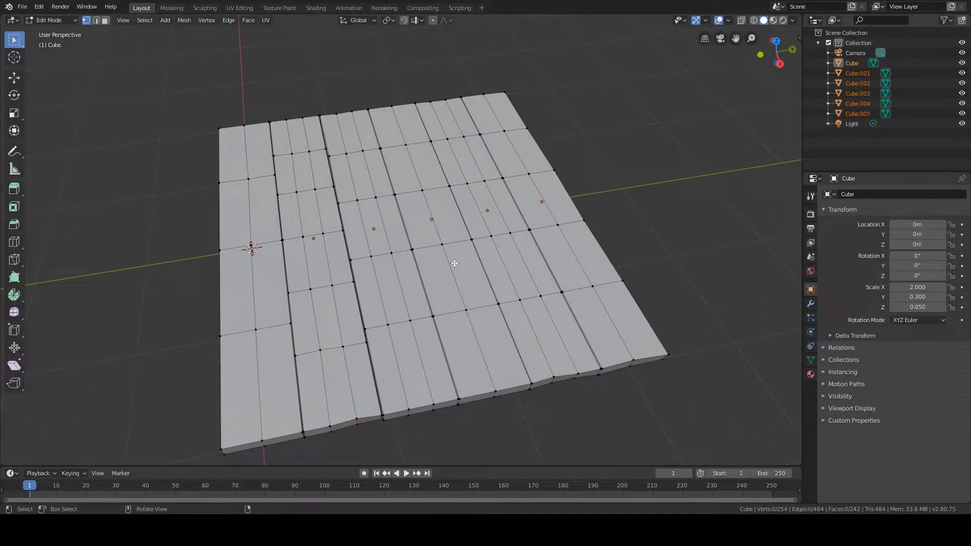
pyautogui.press('c')
pyautogui.moveTo(343, 309); pyautogui.dragTo(352, 342)
pyautogui.moveTo(286, 241); pyautogui.dragTo(307, 199)
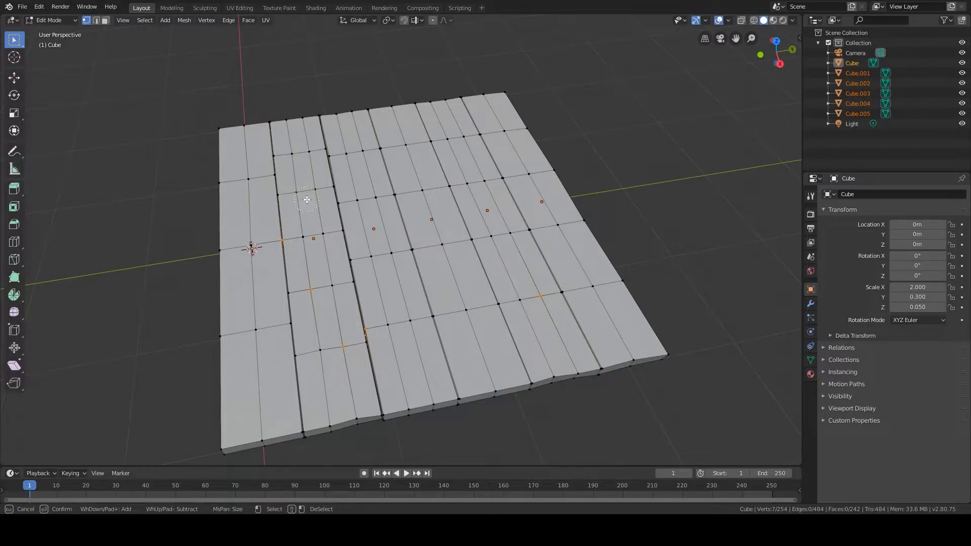
pyautogui.moveTo(242, 178)
pyautogui.mouseDown()
pyautogui.moveTo(225, 149)
pyautogui.moveTo(284, 114)
pyautogui.moveTo(417, 97)
pyautogui.moveTo(438, 108)
pyautogui.mouseUp()
pyautogui.press('Escape')
pyautogui.moveTo(438, 108); pyautogui.dragTo(445, 210, button='middle')
pyautogui.press('c')
pyautogui.moveTo(445, 210)
pyautogui.mouseDown()
pyautogui.moveTo(455, 182)
pyautogui.moveTo(284, 211)
pyautogui.moveTo(254, 232)
pyautogui.moveTo(498, 242)
pyautogui.mouseUp()
pyautogui.press('Escape')
pyautogui.moveTo(551, 244); pyautogui.dragTo(539, 314, button='middle')
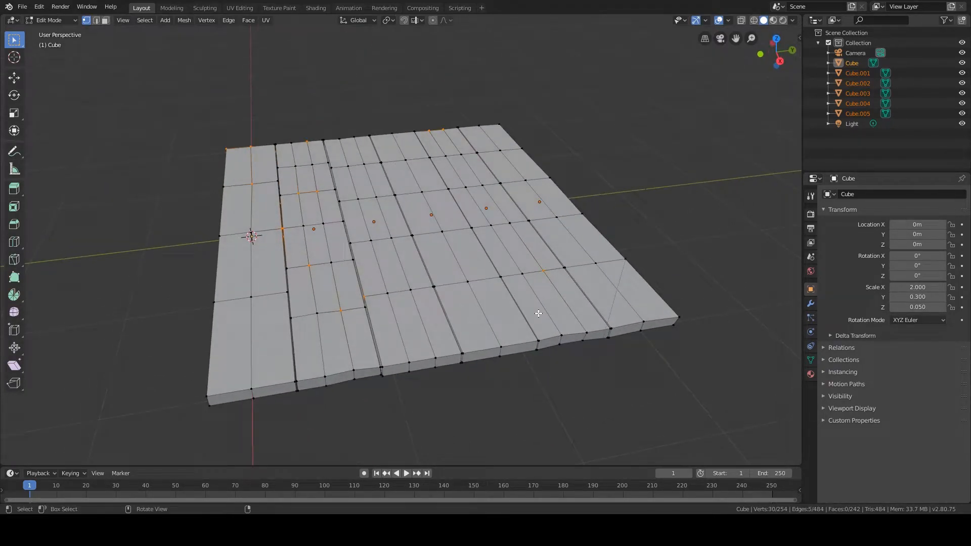
# Rotate the selected vertices about 1.3° around the global X axis and return to Object Mode
pyautogui.press('r')
pyautogui.press('x')
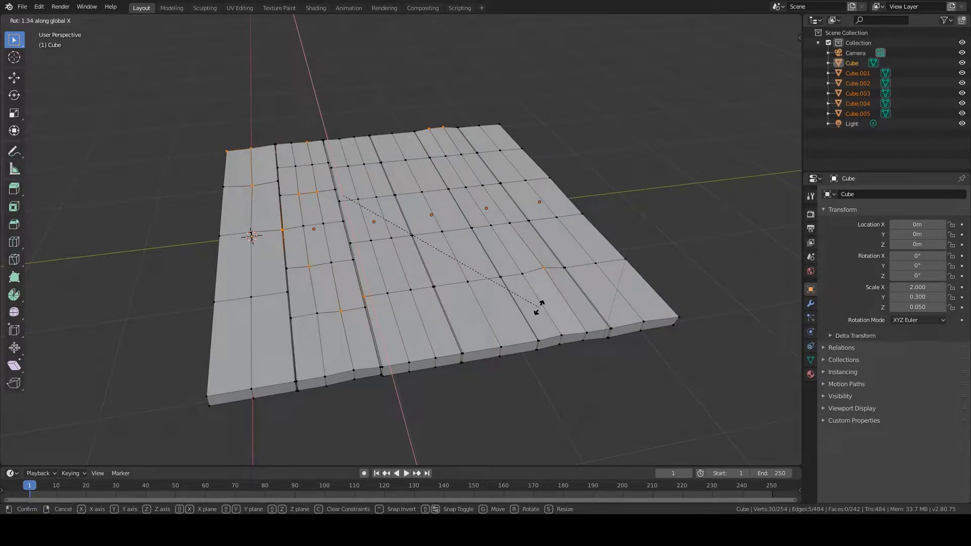
pyautogui.click(540, 308)
pyautogui.moveTo(404, 297); pyautogui.dragTo(397, 325, button='middle')
pyautogui.press('Tab')
pyautogui.scroll(-4, 398, 302)
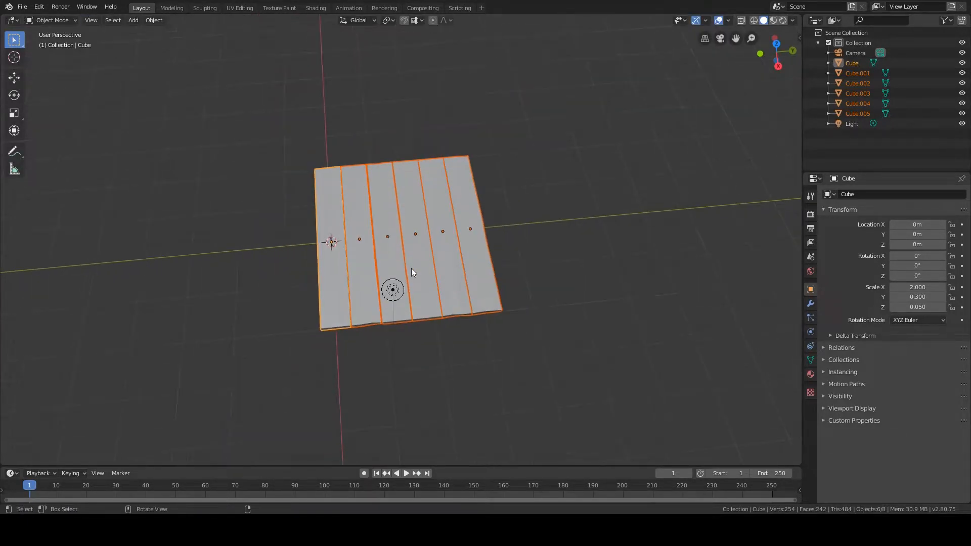
# Duplicate all six planks and place the copies about 6.74 m along the Y axis
pyautogui.moveTo(582, 303); pyautogui.dragTo(452, 316, button='middle')
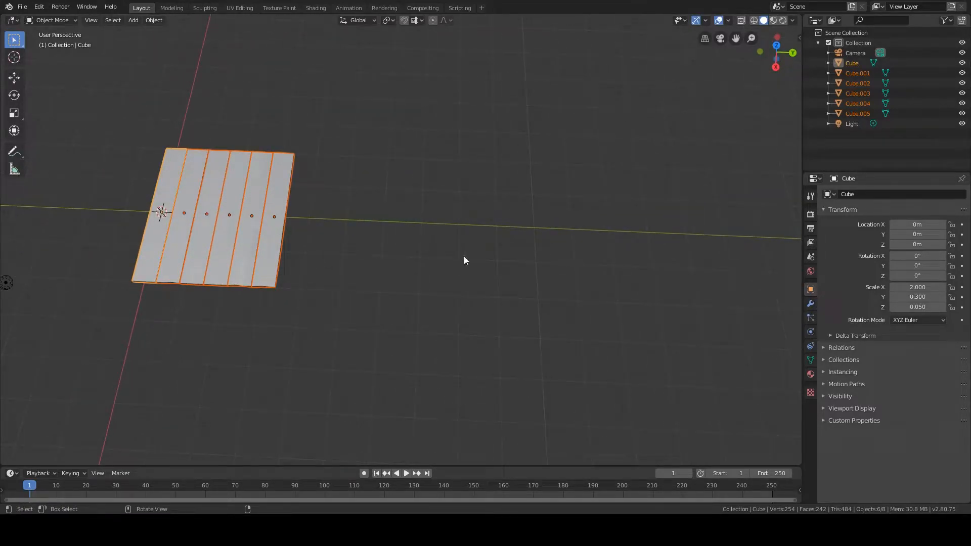
pyautogui.hotkey('shift', 'd')
pyautogui.press('y')
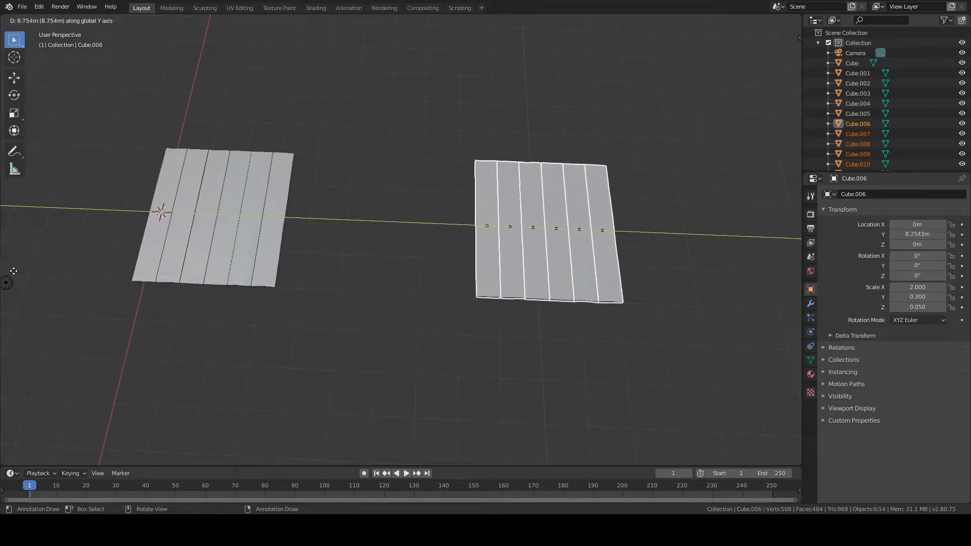
pyautogui.click(692, 285)
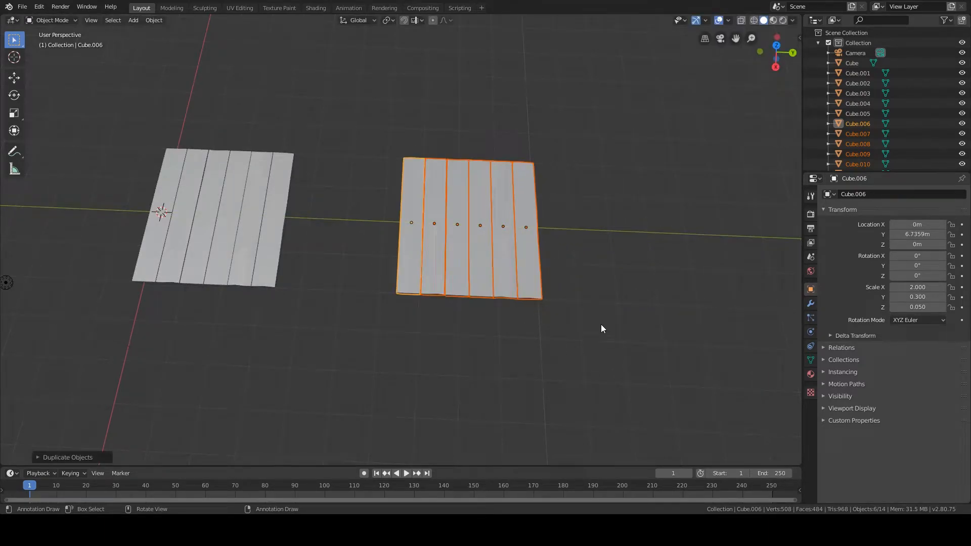
# Duplicate three planks from the far end of the copied set and extend the row along Y with them
pyautogui.moveTo(611, 353); pyautogui.dragTo(475, 147)
pyautogui.keyDown('ctrl'); pyautogui.scroll(-5, 536, 267); pyautogui.keyUp('ctrl')
pyautogui.hotkey('shift', 'd')
pyautogui.press('y')
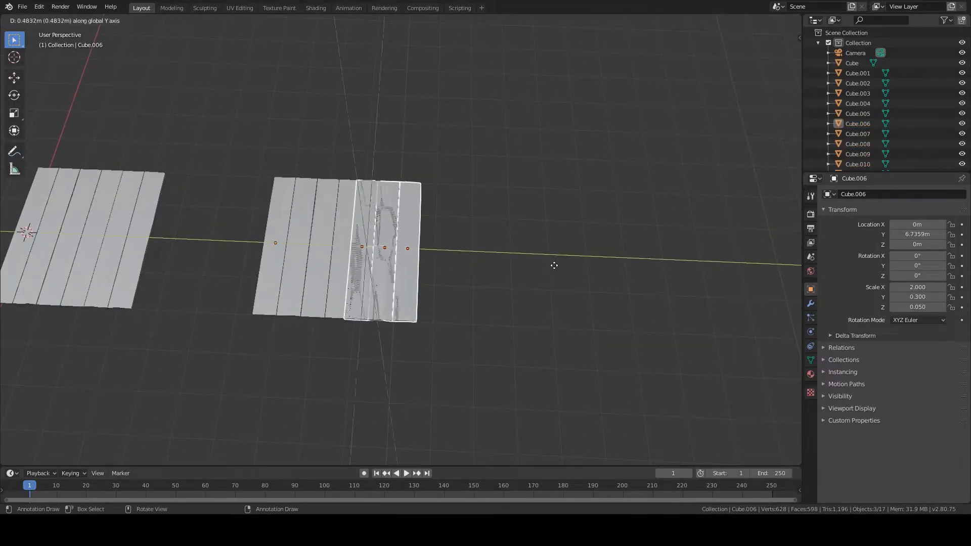
pyautogui.click(605, 281)
# Duplicate five planks at the end of the new row and place them along Y beyond its last plank
pyautogui.moveTo(550, 356); pyautogui.dragTo(373, 174)
pyautogui.hotkey('shift', 'd')
pyautogui.press('y')
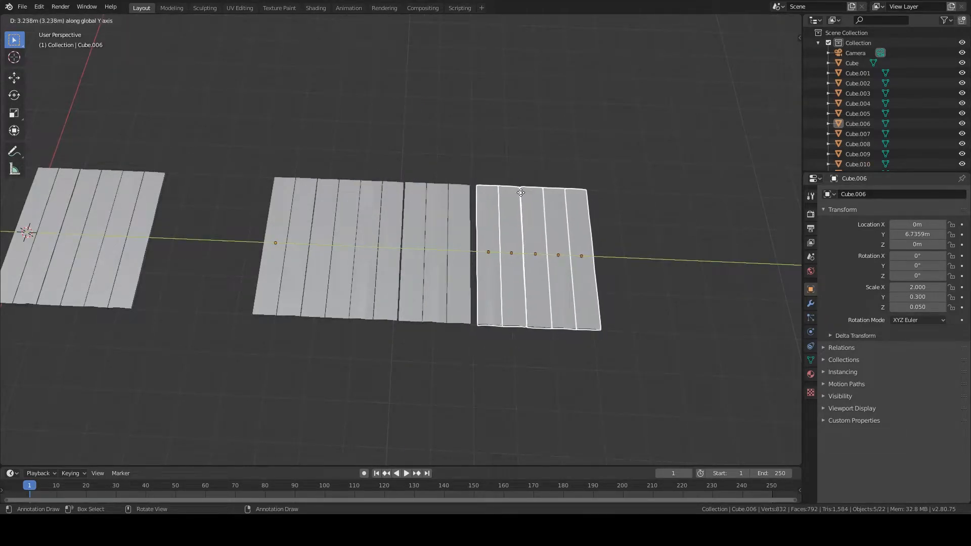
pyautogui.click(516, 195)
# Duplicate four planks from the middle of the row and place them along Y at its far end
pyautogui.moveTo(341, 154); pyautogui.dragTo(423, 337)
pyautogui.hotkey('shift', 'd')
pyautogui.press('y')
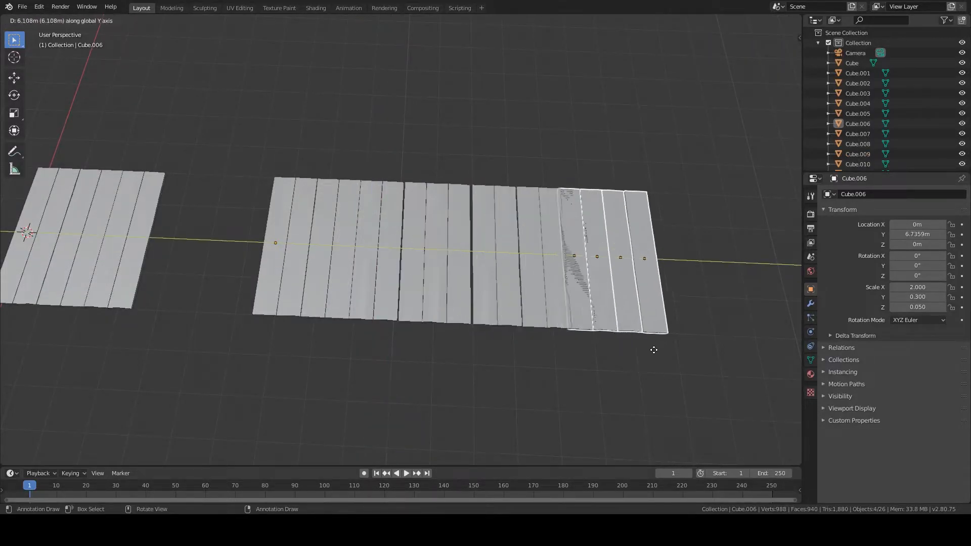
pyautogui.click(681, 354)
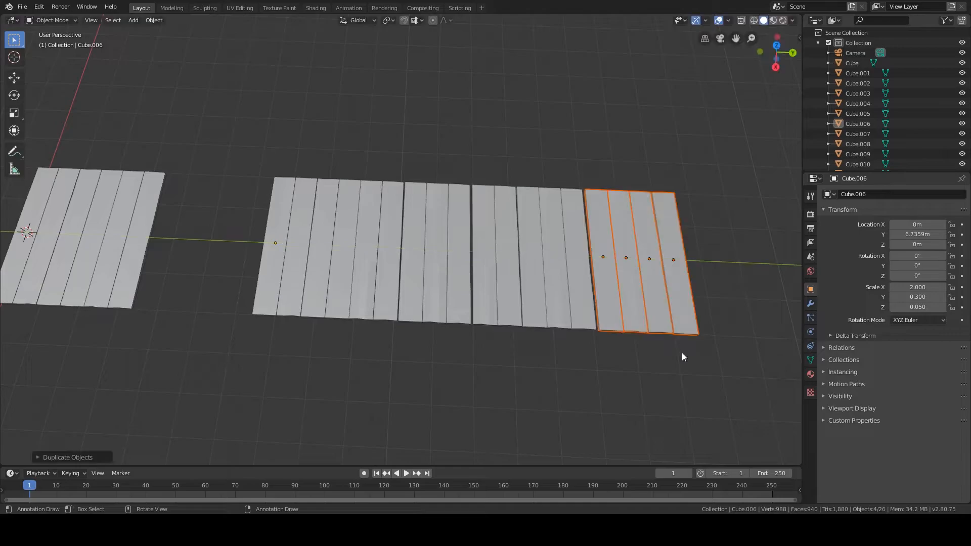
# In top view, select the twelve added planks and shift them along Y against the first six of the row
pyautogui.press('KP_7')
pyautogui.scroll(-1, 700, 359)
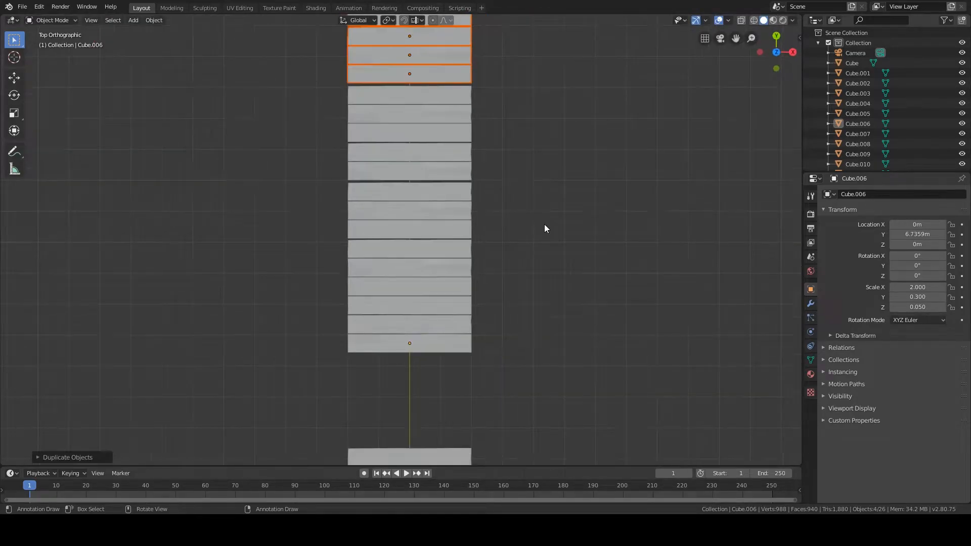
pyautogui.keyDown('shift'); pyautogui.moveTo(544, 223); pyautogui.dragTo(581, 299, button='middle'); pyautogui.keyUp('shift')
pyautogui.moveTo(336, 64); pyautogui.dragTo(557, 304)
pyautogui.keyDown('shift'); pyautogui.moveTo(557, 305); pyautogui.dragTo(555, 278, button='middle'); pyautogui.keyUp('shift')
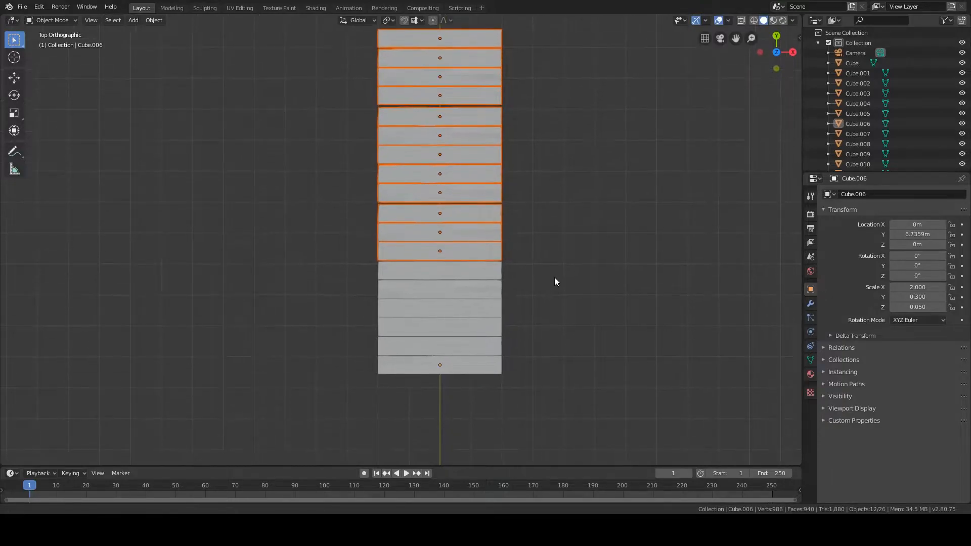
pyautogui.scroll(4, 557, 263)
pyautogui.press('g')
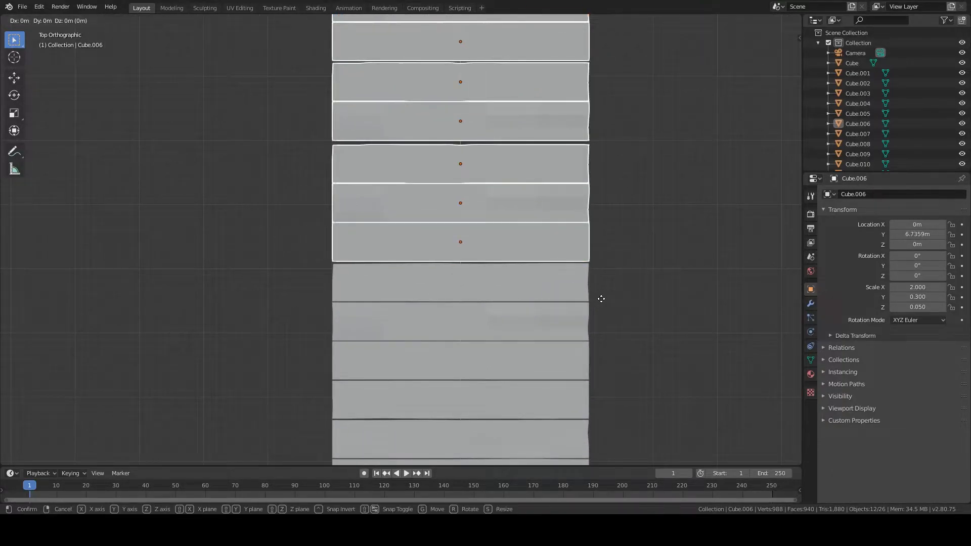
pyautogui.press('y')
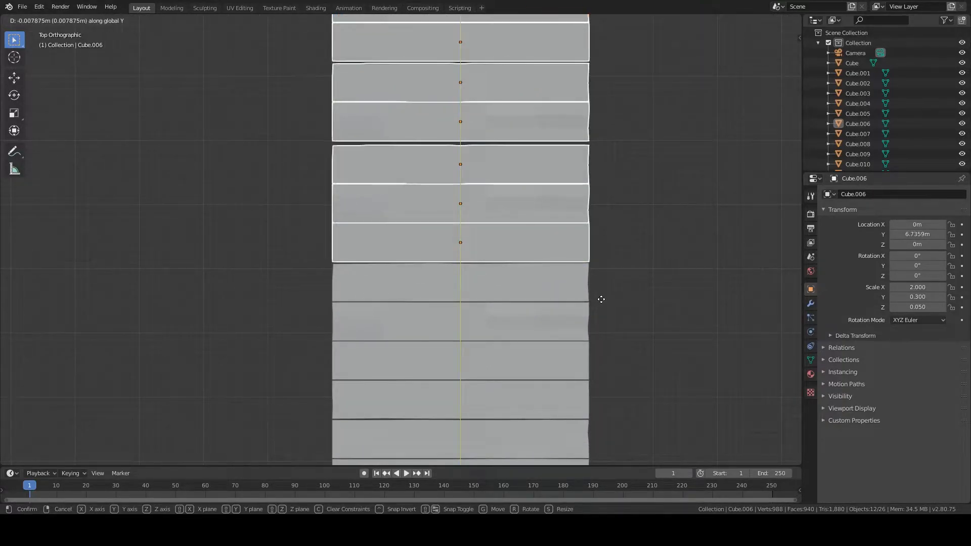
pyautogui.click(601, 305)
# Select two successive groups of planks farther up the row and shift each along Y to even out the gaps
pyautogui.scroll(-3, 632, 266)
pyautogui.moveTo(275, 145); pyautogui.dragTo(573, 351)
pyautogui.scroll(1, 561, 329)
pyautogui.press('g')
pyautogui.press('y')
pyautogui.click(552, 311)
pyautogui.moveTo(279, 34); pyautogui.dragTo(579, 174)
pyautogui.press('g')
pyautogui.press('y')
pyautogui.click(572, 168)
# Reselect the remaining uneven plank groups and nudge them along Y until the row is evenly spaced
pyautogui.moveTo(588, 249); pyautogui.dragTo(313, 77)
pyautogui.press('g')
pyautogui.press('y')
pyautogui.click(478, 183)
pyautogui.moveTo(610, 312); pyautogui.dragTo(301, 87)
pyautogui.press('g')
pyautogui.press('y')
pyautogui.click(455, 166)
pyautogui.press('g')
pyautogui.press('y')
pyautogui.scroll(-3, 527, 318)
# Select the first six planks of the long row and adjust their Y position to meet the rest
pyautogui.moveTo(513, 437); pyautogui.dragTo(357, 336)
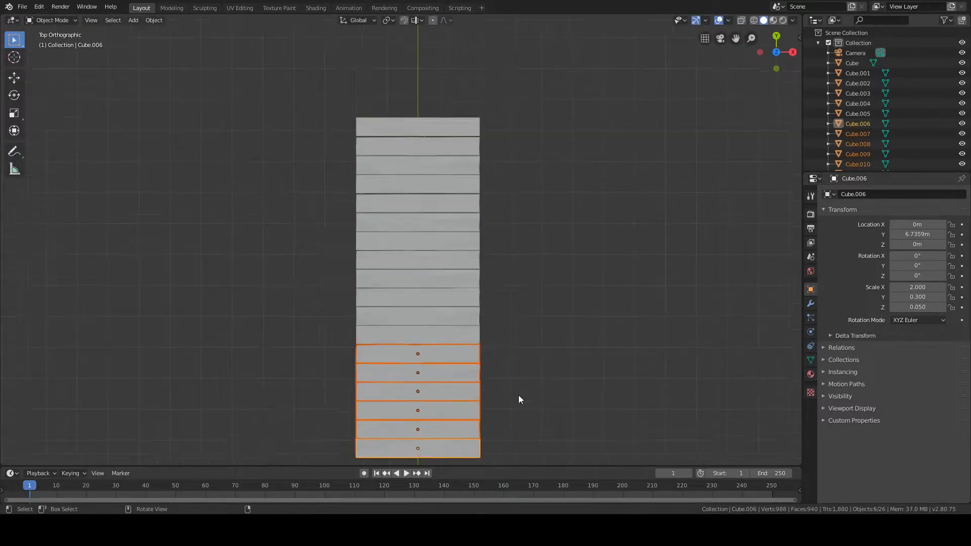
pyautogui.keyDown('shift'); pyautogui.moveTo(519, 397); pyautogui.dragTo(498, 303, button='middle'); pyautogui.keyUp('shift')
pyautogui.scroll(4, 500, 305)
pyautogui.press('g')
pyautogui.press('y')
pyautogui.click(511, 308)
# Select all eighteen planks of the long row and rotate them 90° around the global Y axis
pyautogui.scroll(-4, 556, 273)
pyautogui.moveTo(599, 240); pyautogui.dragTo(553, 327, button='middle')
pyautogui.moveTo(652, 290); pyautogui.dragTo(268, 79)
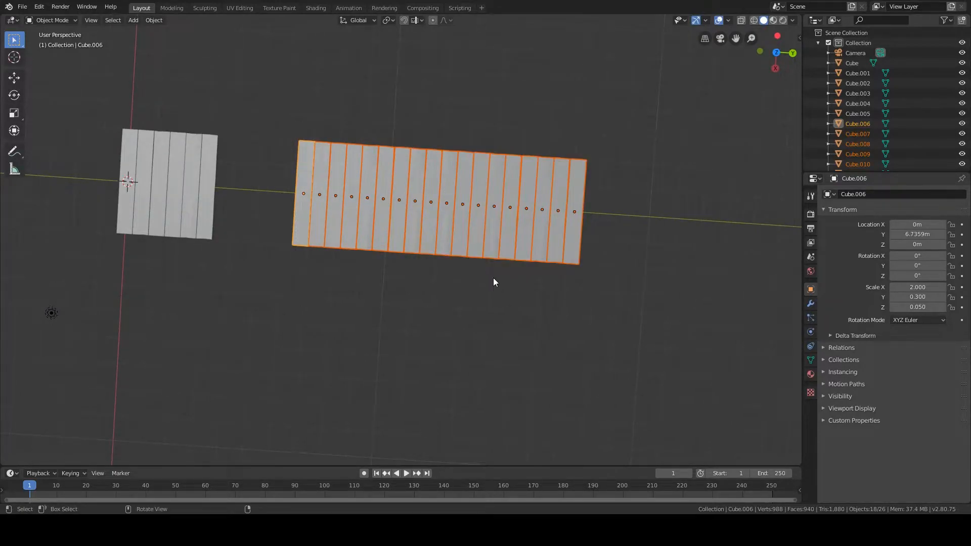
pyautogui.press('r')
pyautogui.press('y')
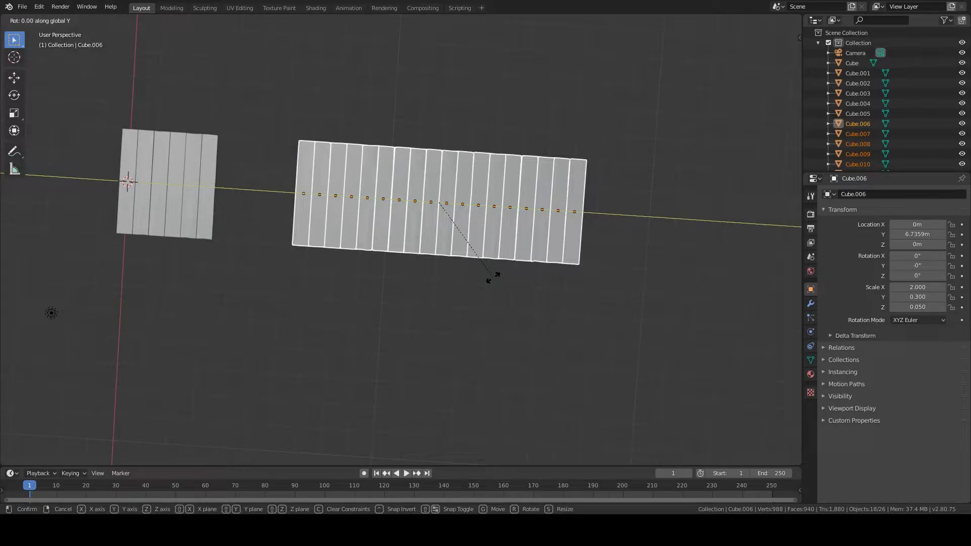
pyautogui.write('90')
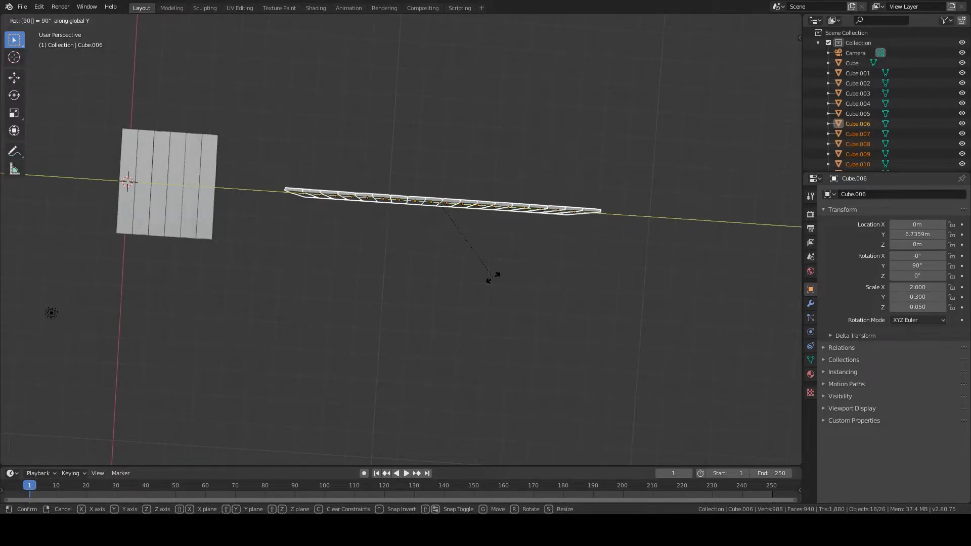
pyautogui.press('Return')
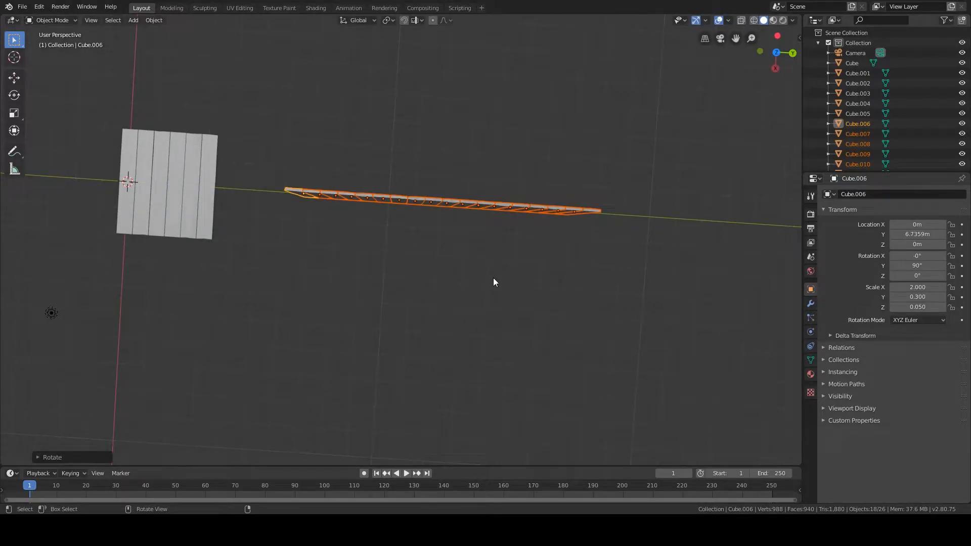
# In right view, raise the upright planks about 2.03 m along Z so their lower ends rest at ground level
pyautogui.press('KP_3')
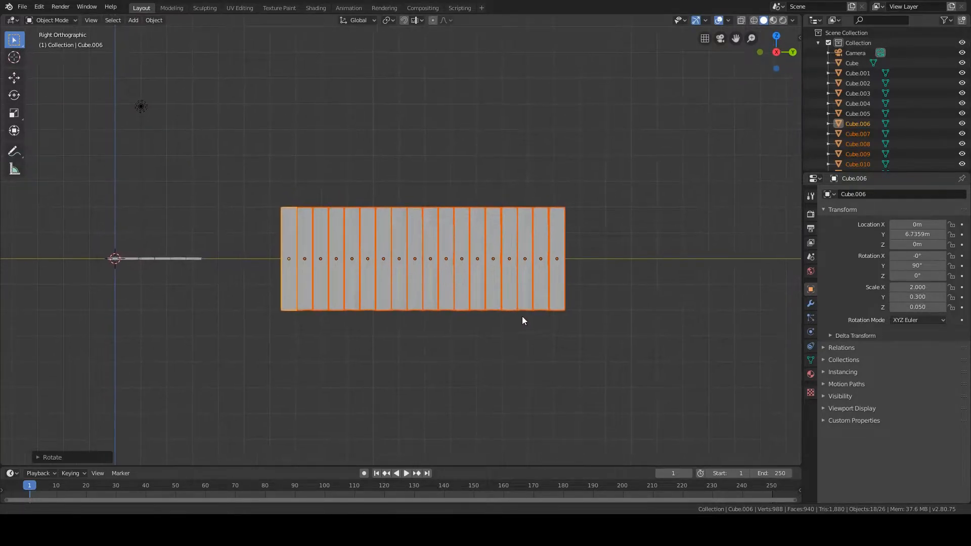
pyautogui.scroll(3, 505, 305)
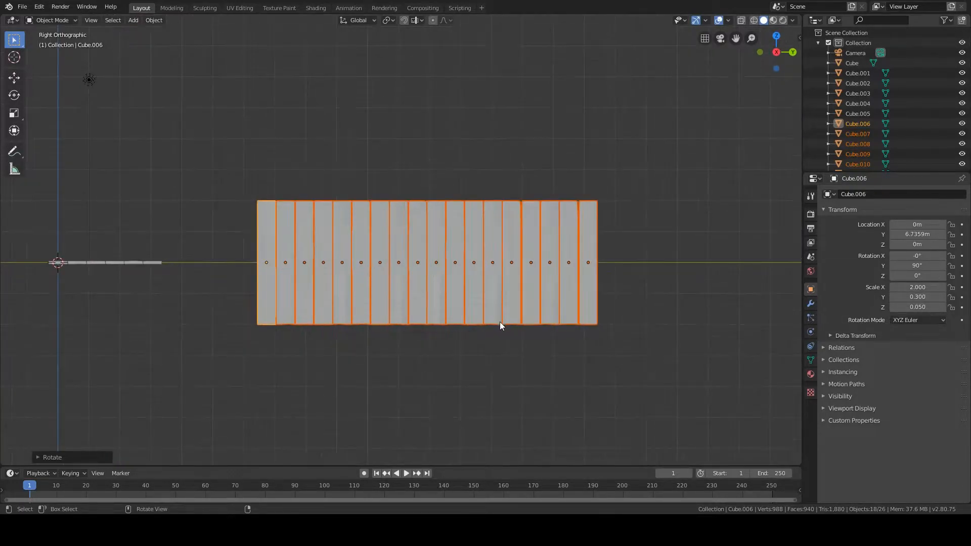
pyautogui.press('g')
pyautogui.press('z')
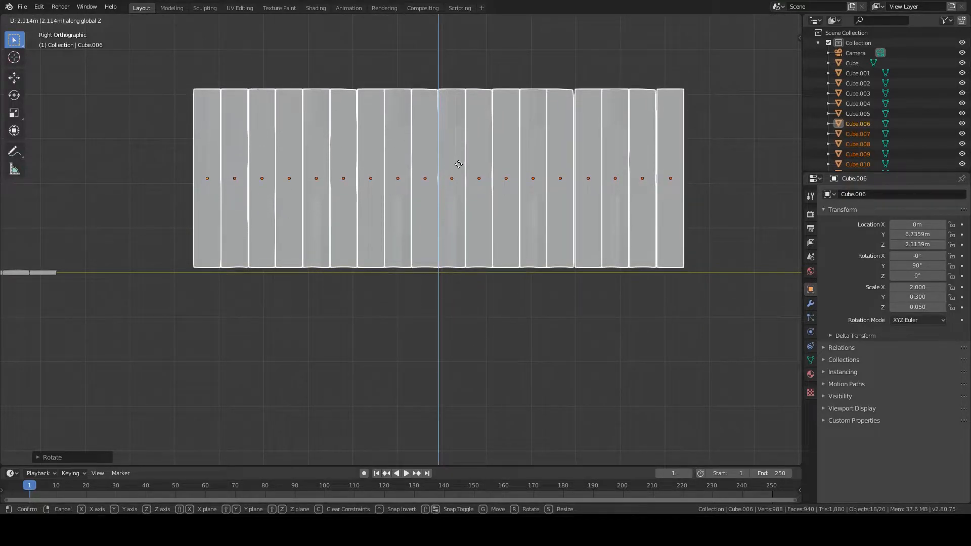
pyautogui.click(455, 168)
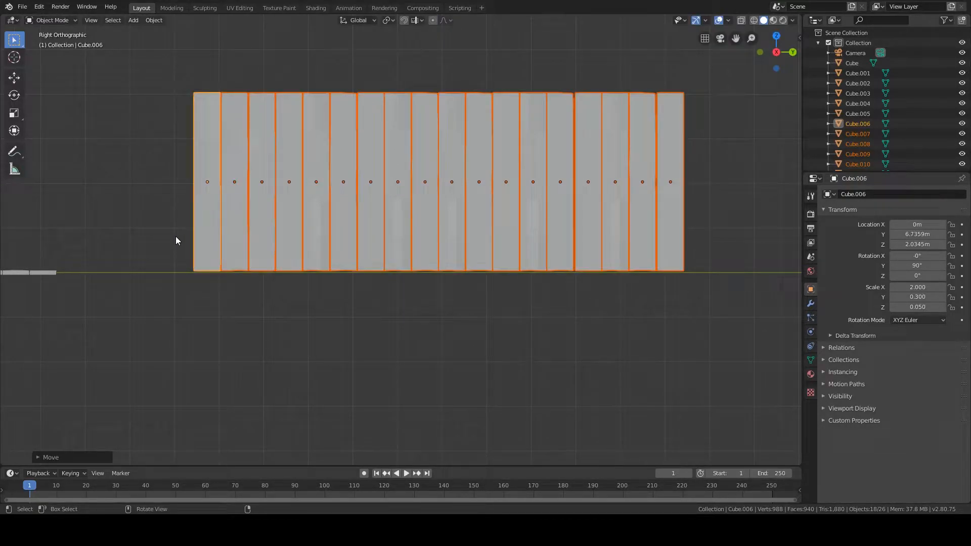
# Select the last six upright planks and duplicate them about 3.7 m along Y to lengthen the wall
pyautogui.moveTo(345, 231); pyautogui.dragTo(544, 271, button='middle')
pyautogui.moveTo(444, 156); pyautogui.dragTo(579, 305)
pyautogui.keyDown('shift'); pyautogui.moveTo(579, 305); pyautogui.dragTo(512, 330, button='middle'); pyautogui.keyUp('shift')
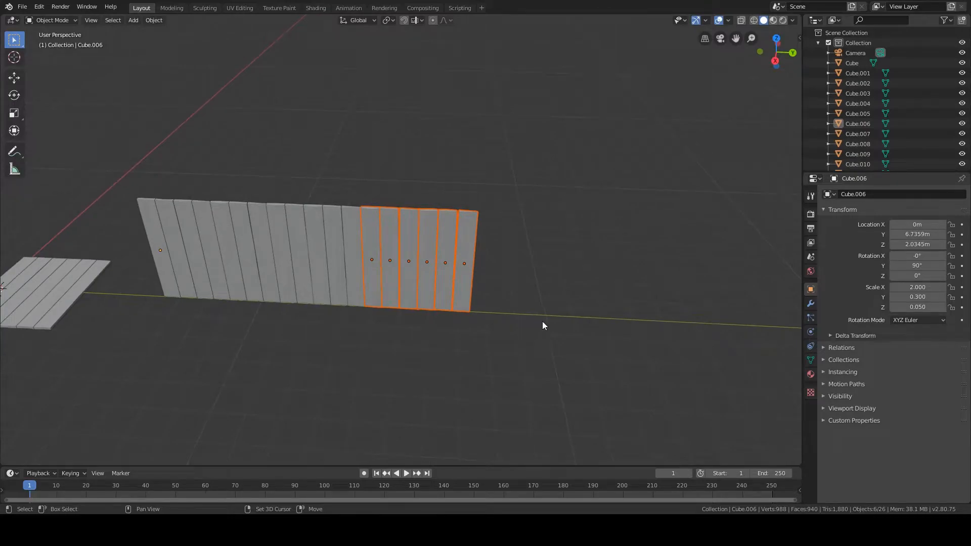
pyautogui.hotkey('shift', 'd')
pyautogui.press('y')
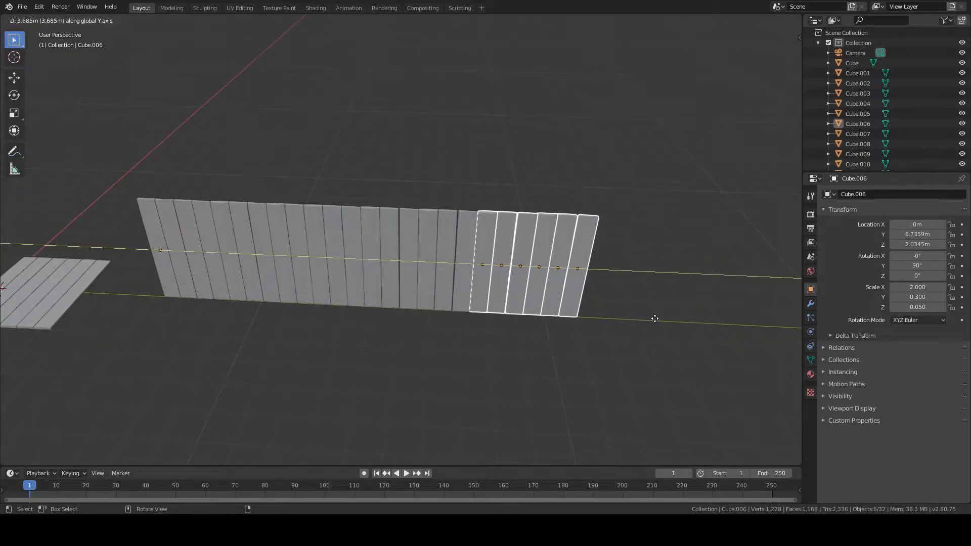
pyautogui.click(655, 319)
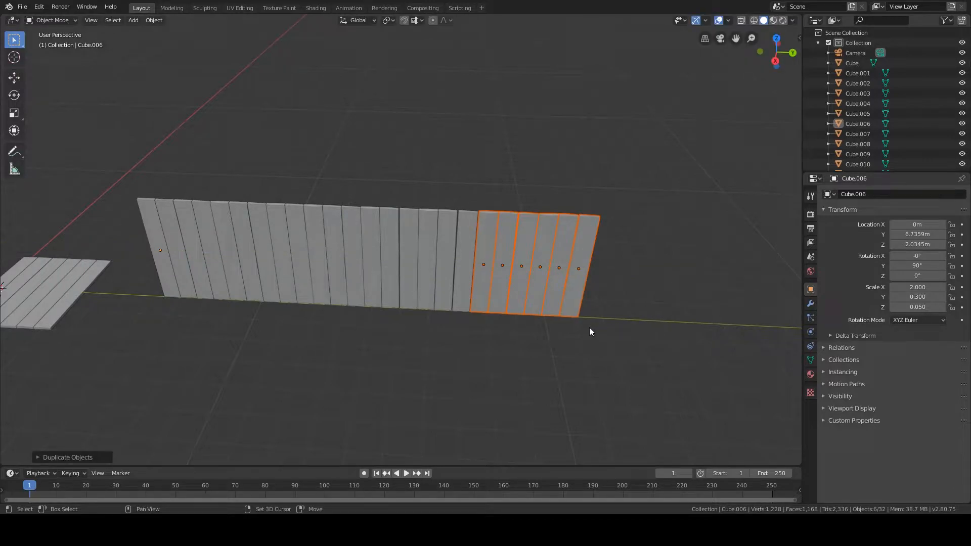
# Duplicate the six end planks in place and rotate the copies 90° around the global Z axis
pyautogui.hotkey('shift', 'd')
pyautogui.write('rz90')
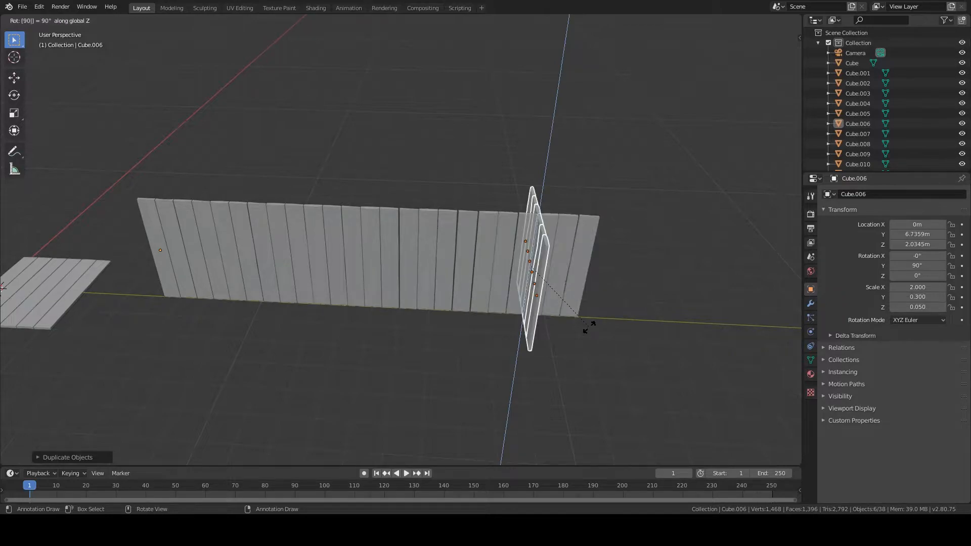
pyautogui.press('Return')
# In top view, move the six rotated planks about 1.95 m along X and 1.71 m along Y to form a corner with the long wall
pyautogui.press('KP_7')
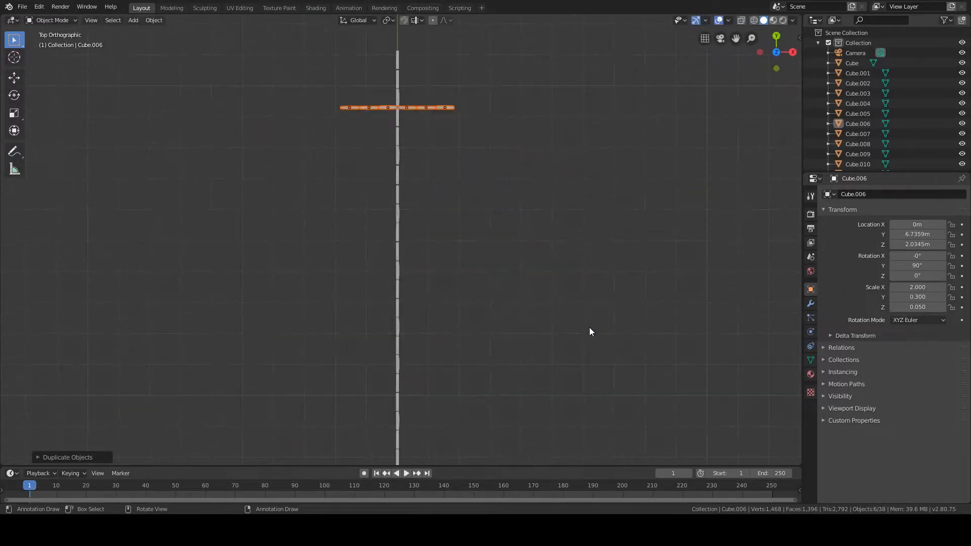
pyautogui.keyDown('shift'); pyautogui.moveTo(597, 130); pyautogui.dragTo(520, 323, button='middle'); pyautogui.keyUp('shift')
pyautogui.scroll(2, 451, 327)
pyautogui.keyDown('shift'); pyautogui.moveTo(451, 327); pyautogui.dragTo(505, 347, button='middle'); pyautogui.keyUp('shift')
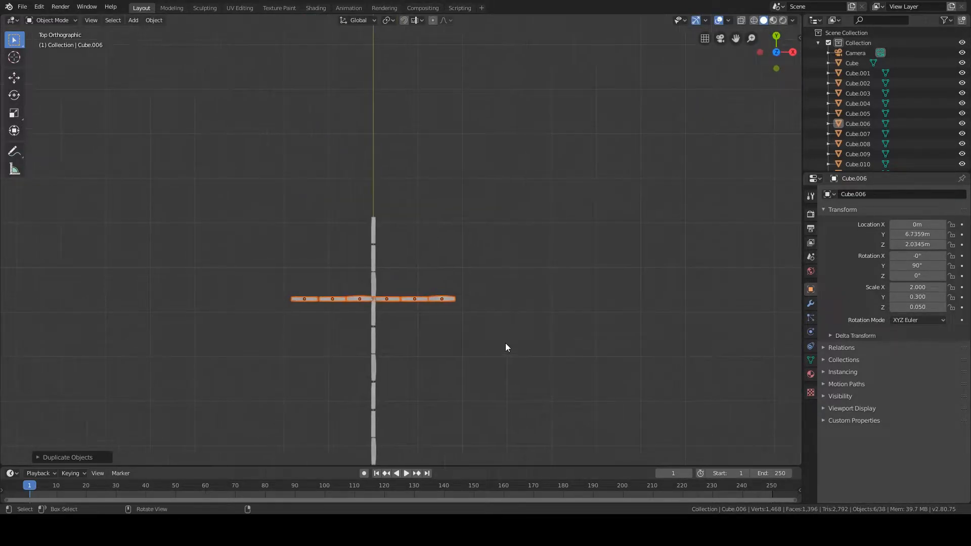
pyautogui.press('g')
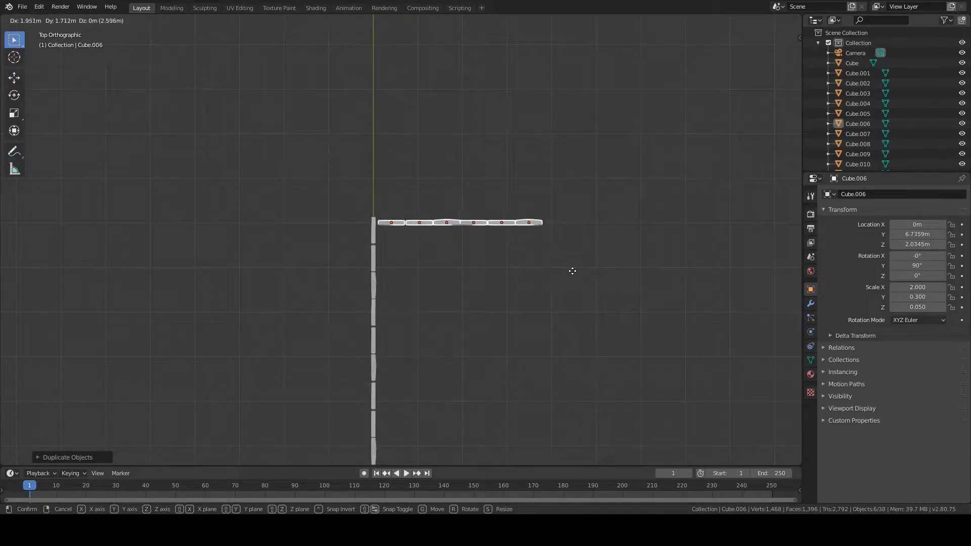
pyautogui.click(571, 268)
# Duplicate the six short-wall planks about 3.7 m along X to lengthen the short wall
pyautogui.moveTo(608, 273); pyautogui.dragTo(391, 173)
pyautogui.keyDown('shift'); pyautogui.moveTo(614, 282); pyautogui.dragTo(466, 301, button='middle'); pyautogui.keyUp('shift')
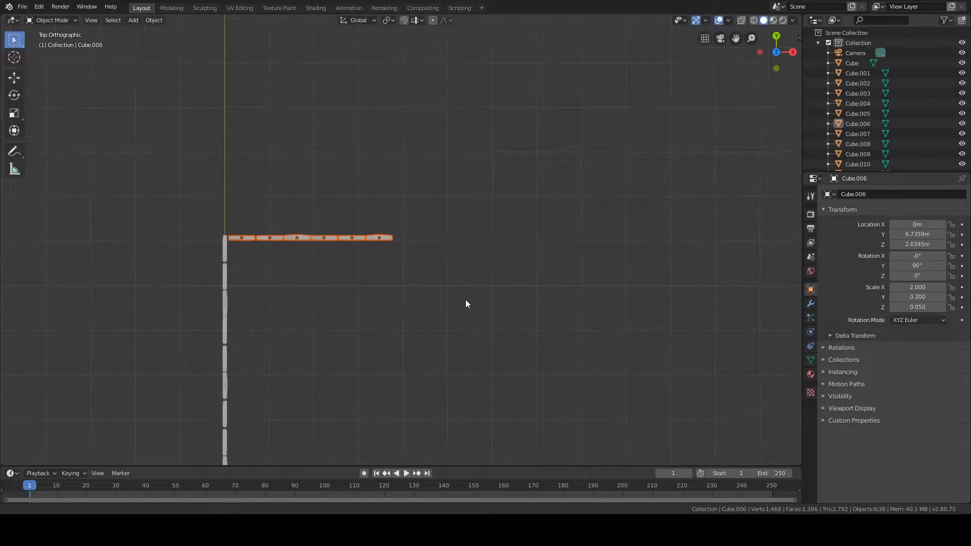
pyautogui.hotkey('shift', 'd')
pyautogui.press('x')
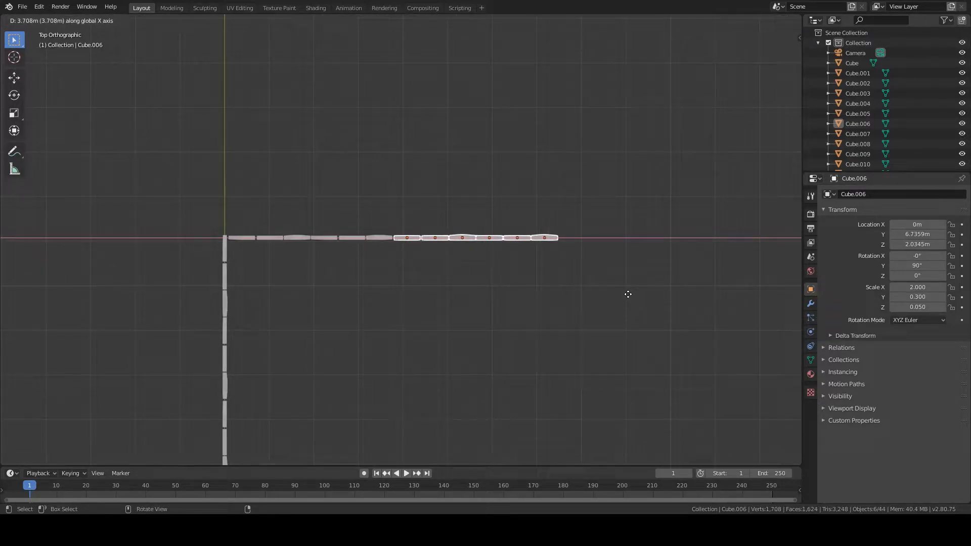
pyautogui.click(627, 294)
# Select the twelve short-wall planks in top view and duplicate them about -14.56 m along Y to the long wall's other end
pyautogui.moveTo(627, 295); pyautogui.dragTo(433, 317, button='middle')
pyautogui.moveTo(541, 288); pyautogui.dragTo(481, 279, button='middle')
pyautogui.press('KP_7')
pyautogui.moveTo(602, 181); pyautogui.dragTo(411, 88)
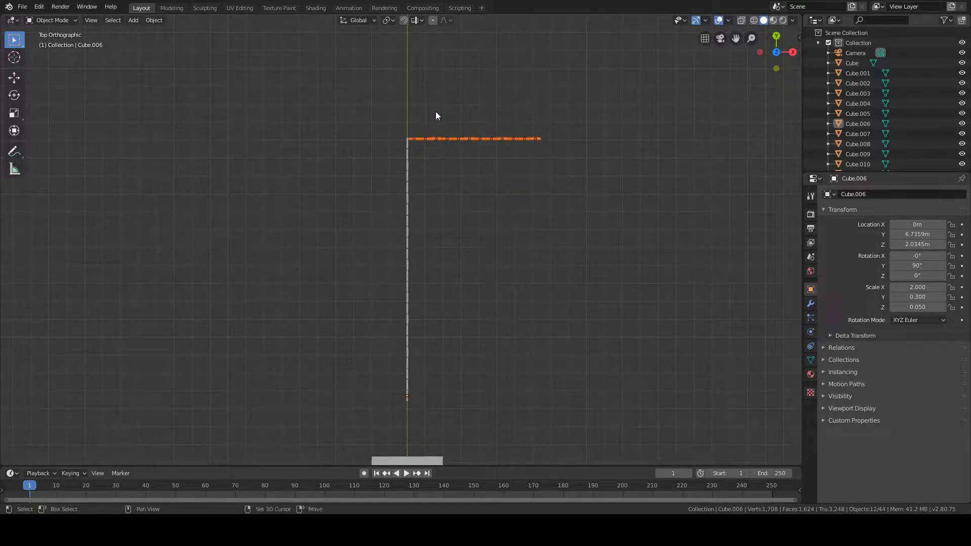
pyautogui.hotkey('shift', 'd')
pyautogui.press('y')
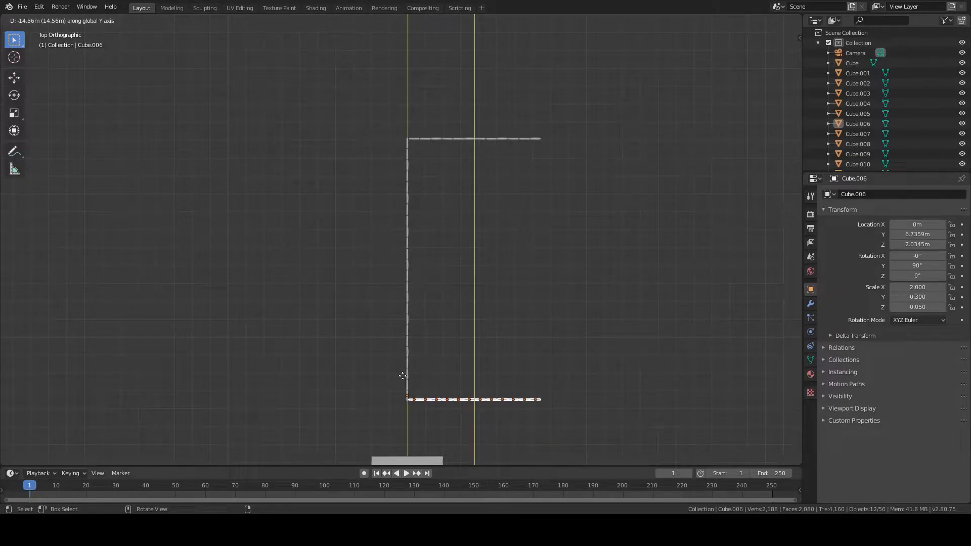
pyautogui.click(403, 375)
# Duplicate seven middle planks of the long wall about 7.37 m in X and 4.06 m in Y to the first short wall's open end
pyautogui.moveTo(530, 353); pyautogui.dragTo(544, 256, button='middle')
pyautogui.press('b')
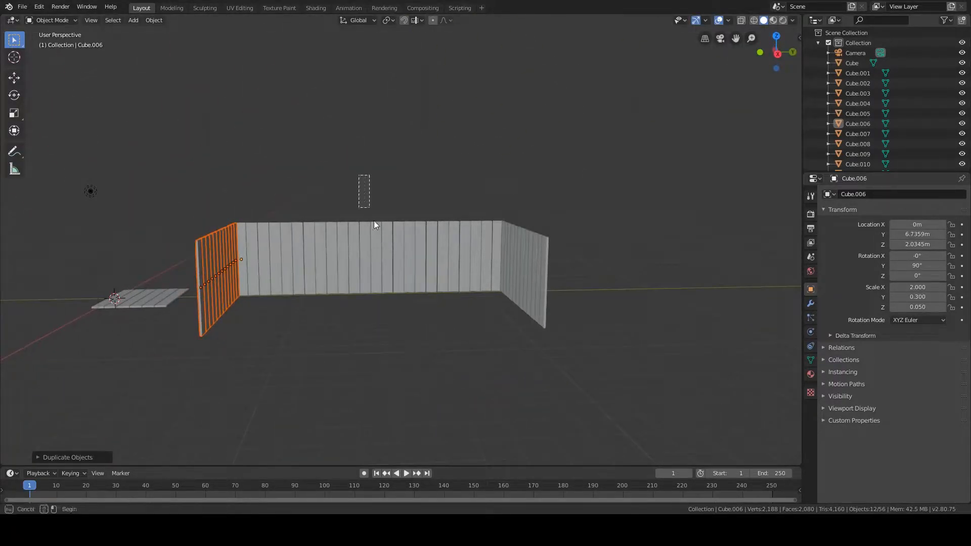
pyautogui.moveTo(368, 201); pyautogui.dragTo(424, 333)
pyautogui.press('KP_7')
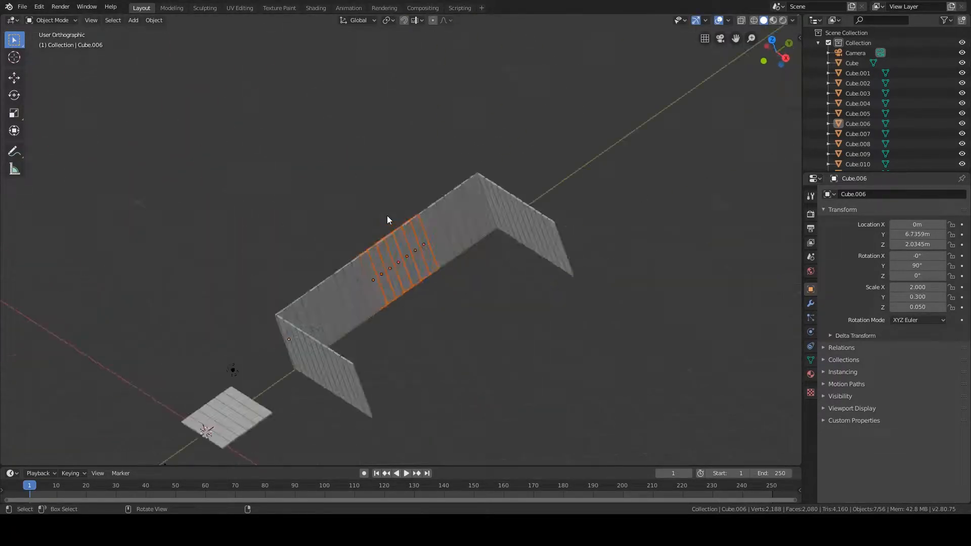
pyautogui.hotkey('shift', 'd')
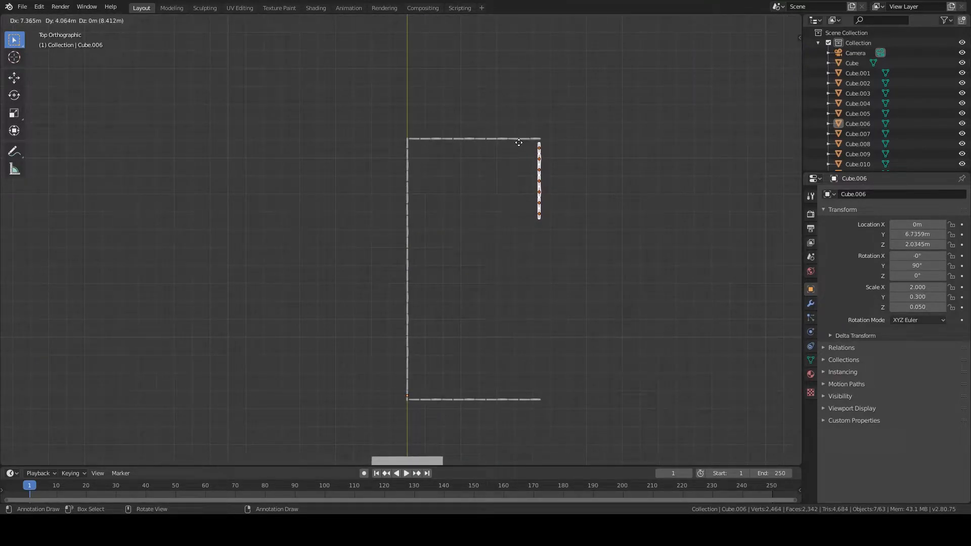
pyautogui.click(519, 143)
# Select six planks of the long wall and place duplicates at the open end of the short wall nearer the origin
pyautogui.moveTo(519, 141); pyautogui.dragTo(478, 215, button='middle')
pyautogui.moveTo(267, 223); pyautogui.dragTo(371, 346)
pyautogui.moveTo(271, 194); pyautogui.dragTo(368, 324)
pyautogui.moveTo(281, 214); pyautogui.dragTo(336, 321)
pyautogui.press('KP_7')
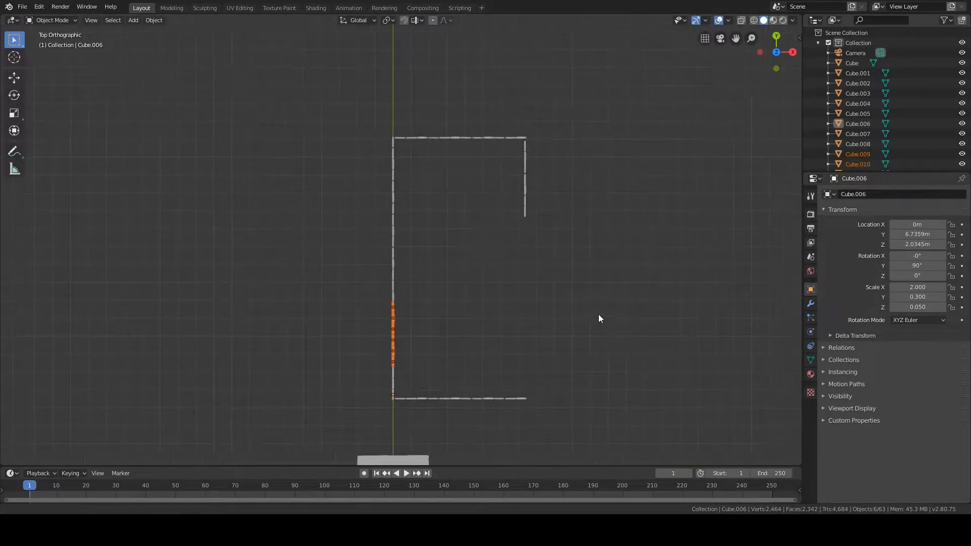
pyautogui.keyDown('shift'); pyautogui.moveTo(609, 321); pyautogui.dragTo(421, 237, button='middle'); pyautogui.keyUp('shift')
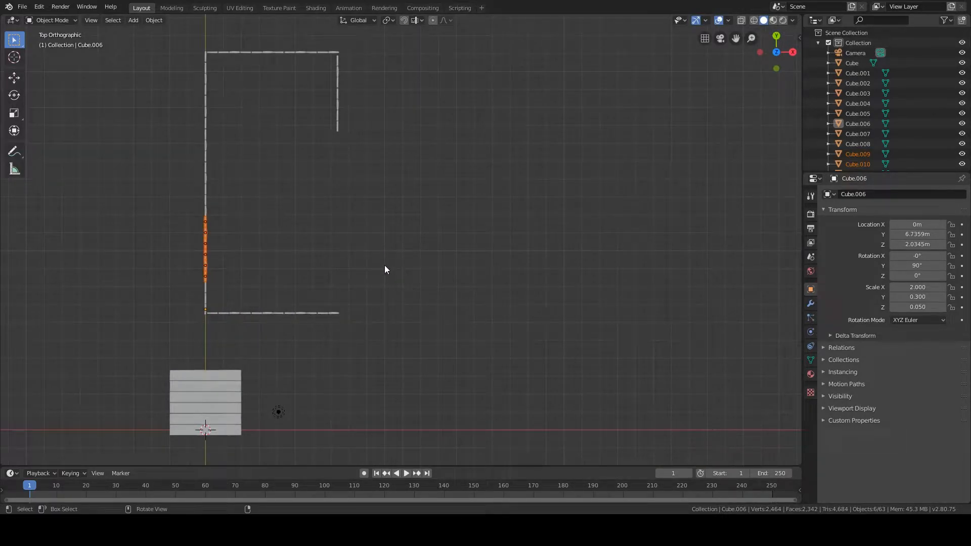
pyautogui.hotkey('shift', 'd')
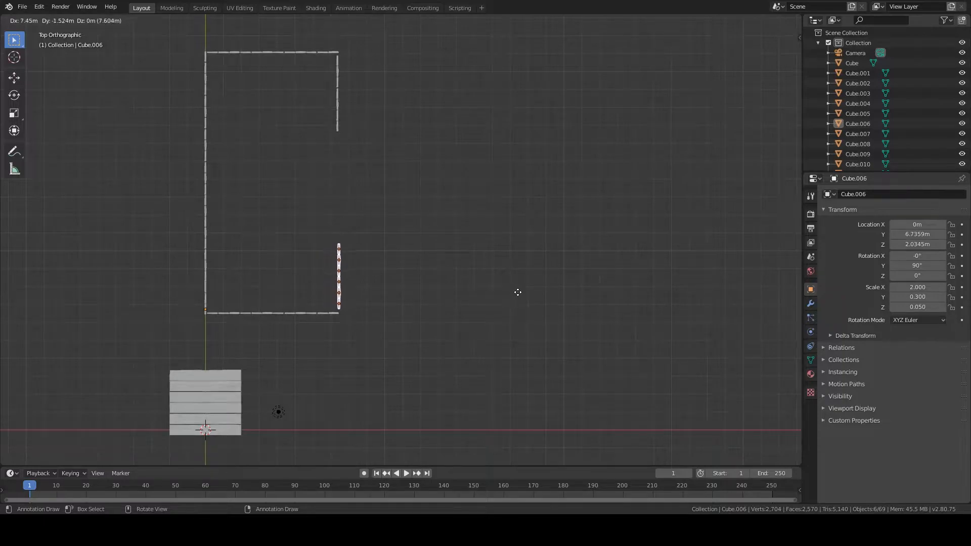
pyautogui.click(523, 276)
# Nudge the six duplicated front planks along Y, starting in right view, to bring them up to the adjoining short wall
pyautogui.moveTo(524, 276); pyautogui.dragTo(431, 205, button='middle')
pyautogui.press('KP_3')
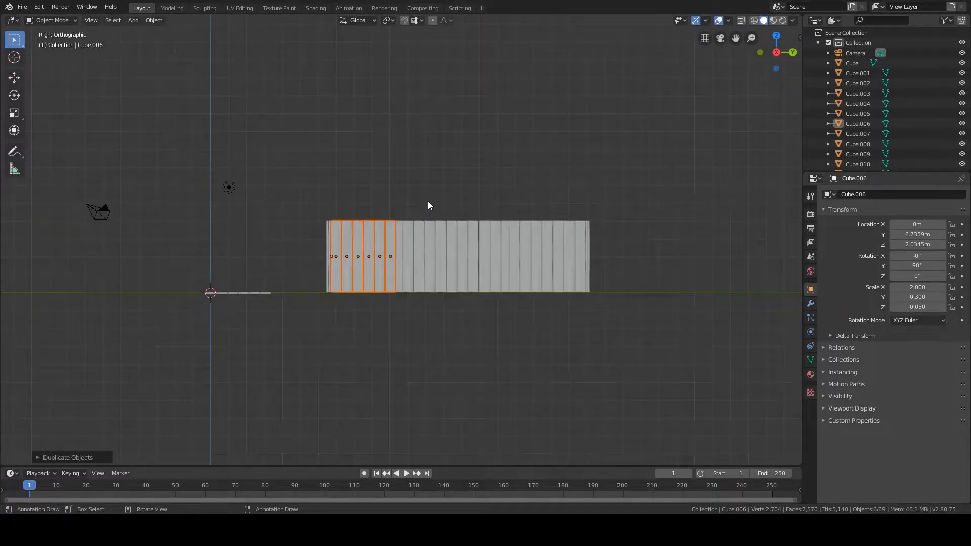
pyautogui.scroll(4, 381, 252)
pyautogui.scroll(3, 474, 215)
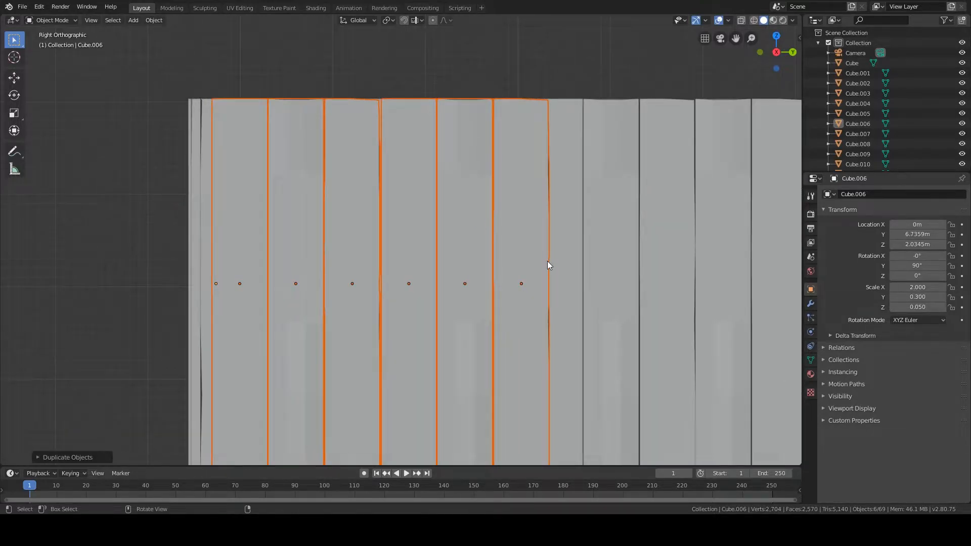
pyautogui.scroll(-2, 547, 262)
pyautogui.press('g')
pyautogui.press('y')
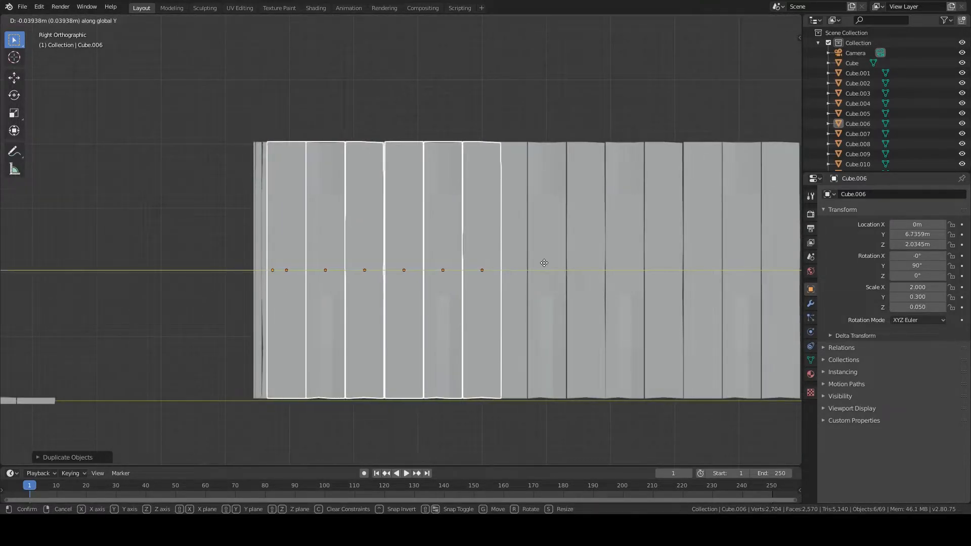
pyautogui.click(543, 262)
pyautogui.moveTo(543, 263); pyautogui.dragTo(558, 167, button='middle')
pyautogui.press('g')
pyautogui.press('y')
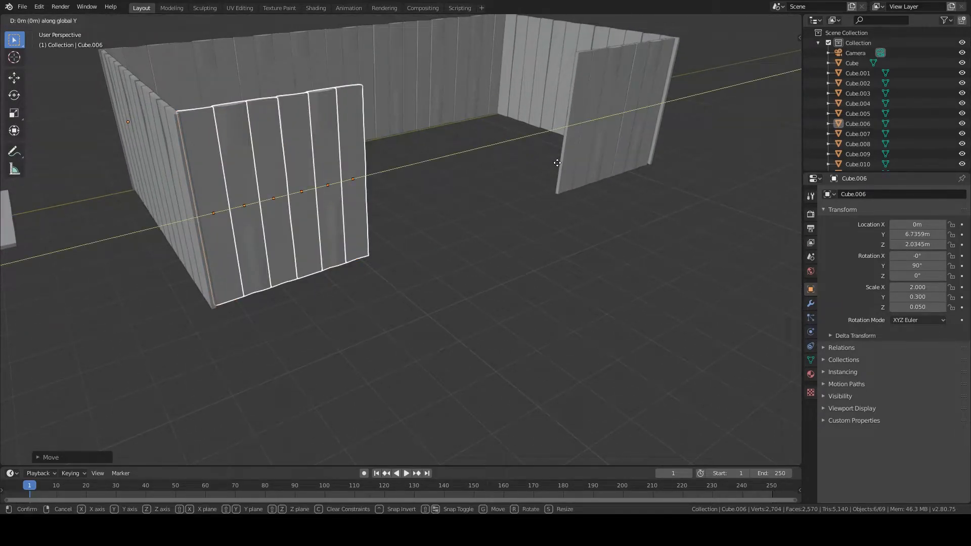
pyautogui.click(559, 164)
# Select the four planks at the free end of this front section and duplicate them about 2.5 m along Y to extend it
pyautogui.moveTo(551, 165); pyautogui.dragTo(558, 194, button='middle')
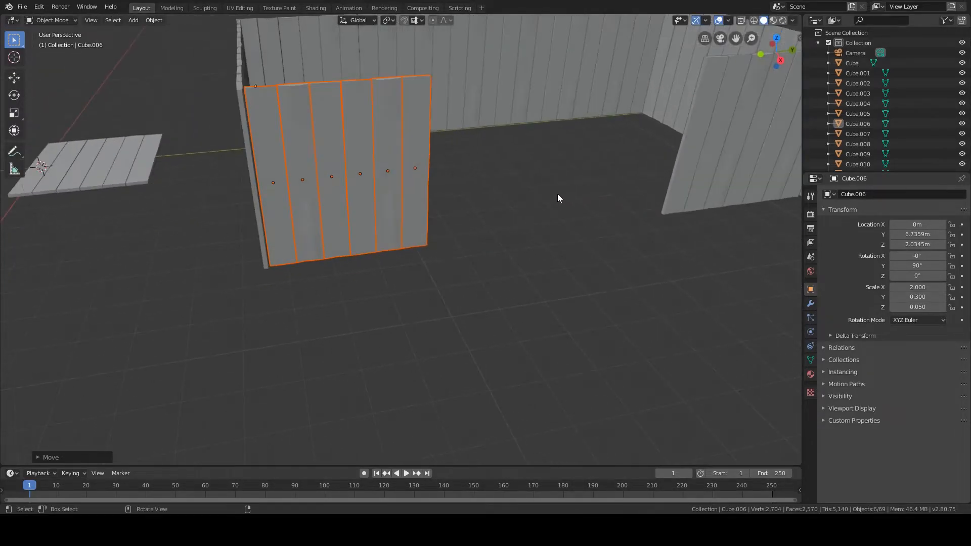
pyautogui.moveTo(415, 141); pyautogui.dragTo(405, 122, button='middle')
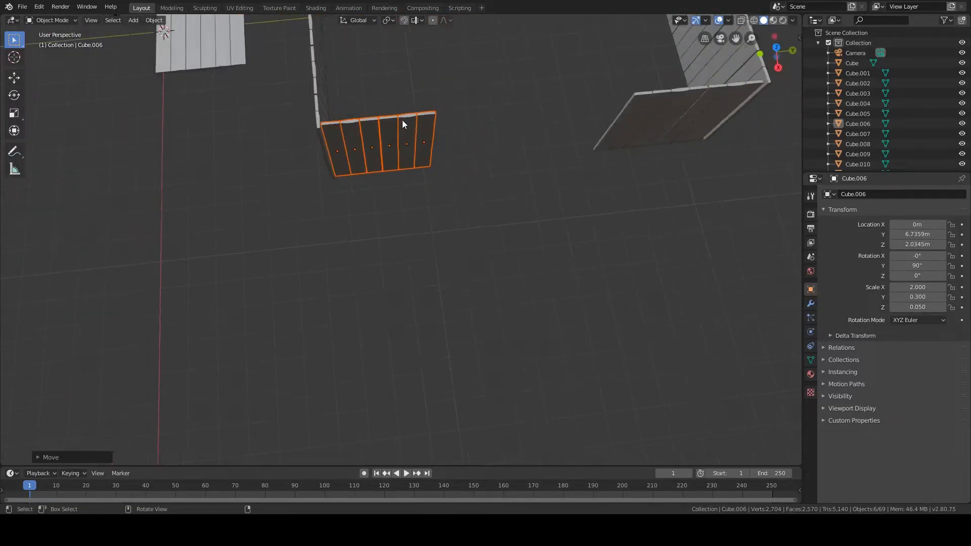
pyautogui.moveTo(372, 99); pyautogui.dragTo(475, 202)
pyautogui.keyDown('shift'); pyautogui.moveTo(524, 147); pyautogui.dragTo(418, 181, button='middle'); pyautogui.keyUp('shift')
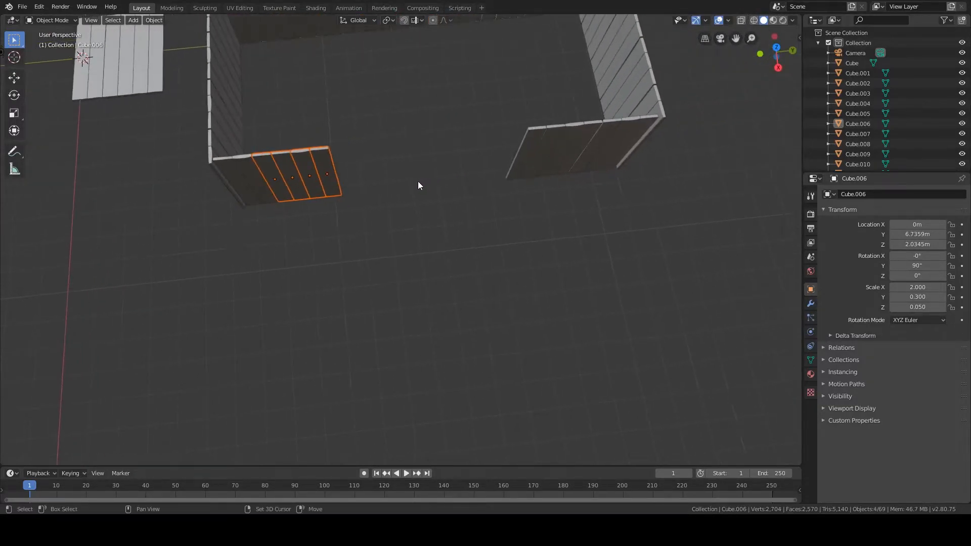
pyautogui.hotkey('shift', 'd')
pyautogui.press('y')
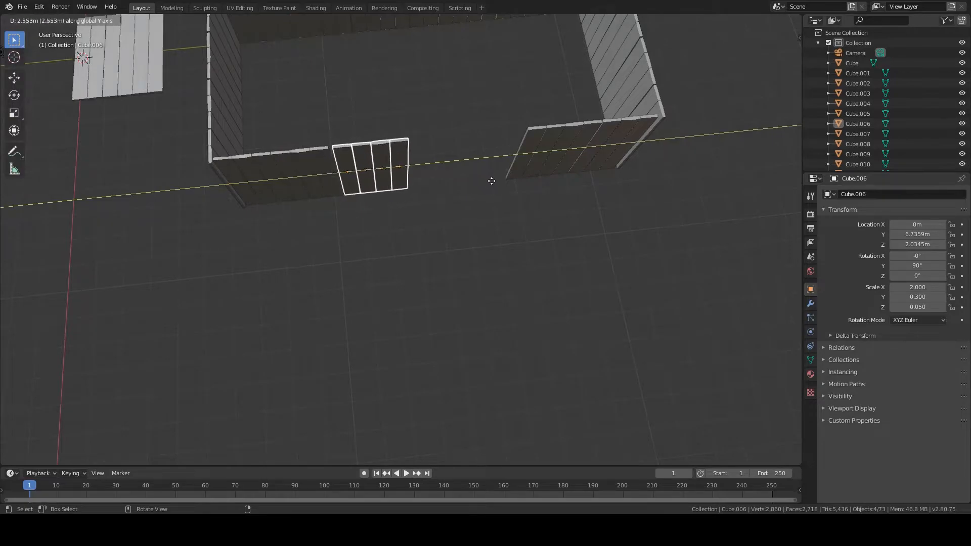
pyautogui.click(487, 184)
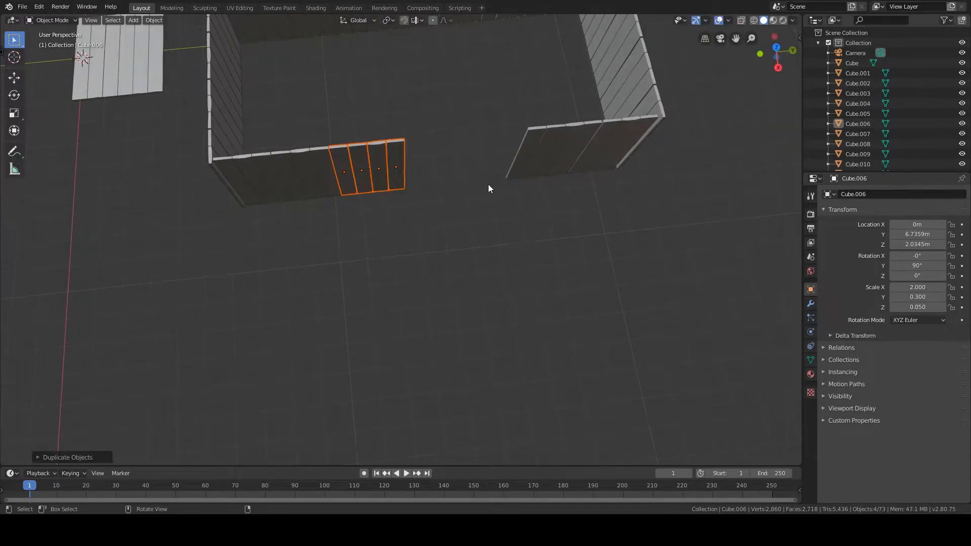
# Duplicate the three free-end planks of the opposite front section along negative Y to narrow the doorway gap
pyautogui.keyDown('shift'); pyautogui.moveTo(488, 184); pyautogui.dragTo(410, 235, button='middle'); pyautogui.keyUp('shift')
pyautogui.moveTo(462, 223); pyautogui.dragTo(425, 145)
pyautogui.hotkey('shift', 'd')
pyautogui.press('y')
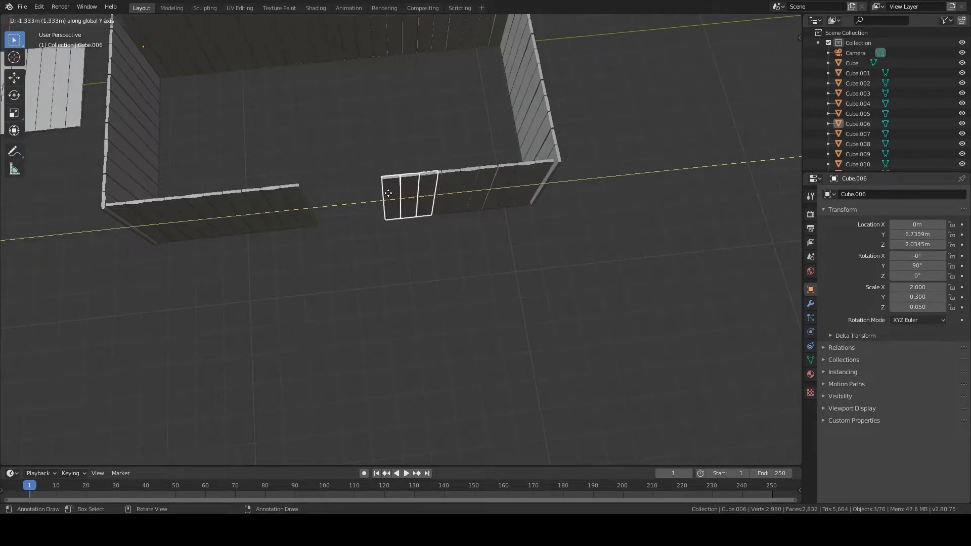
pyautogui.click(376, 196)
# In top view, select the ten planks of the front section farther from the origin and shift them along Y against the short wall
pyautogui.moveTo(381, 236); pyautogui.dragTo(417, 210, button='middle')
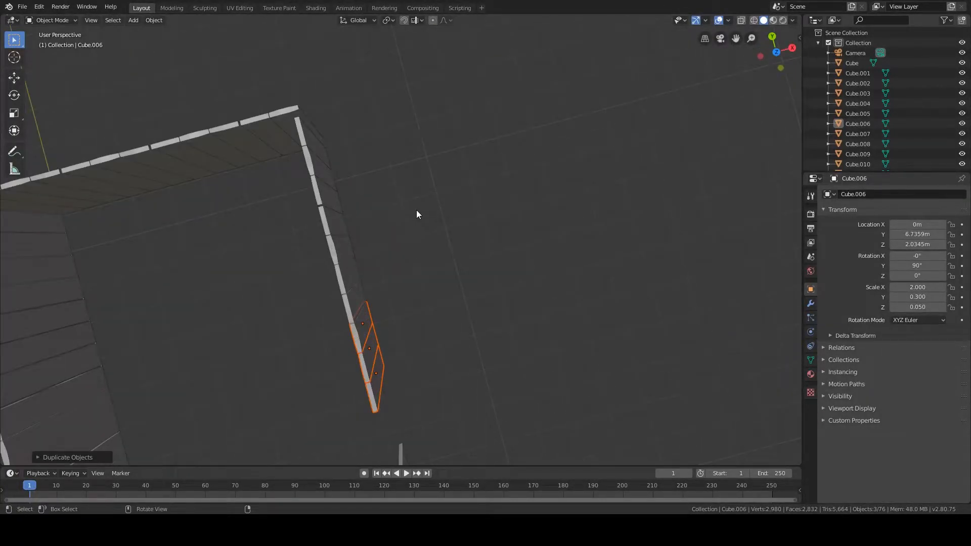
pyautogui.press('KP_7')
pyautogui.moveTo(286, 100); pyautogui.dragTo(422, 396)
pyautogui.press('g')
pyautogui.press('y')
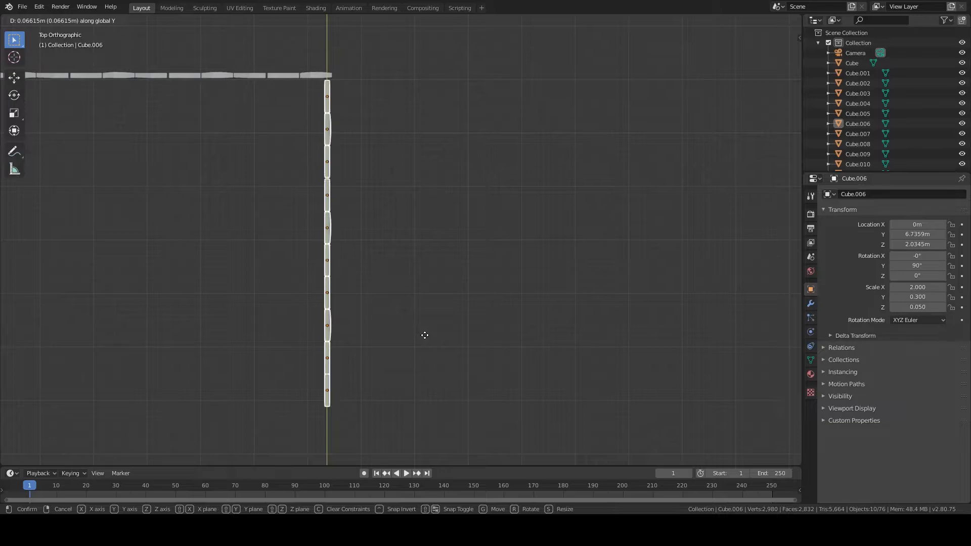
pyautogui.click(428, 334)
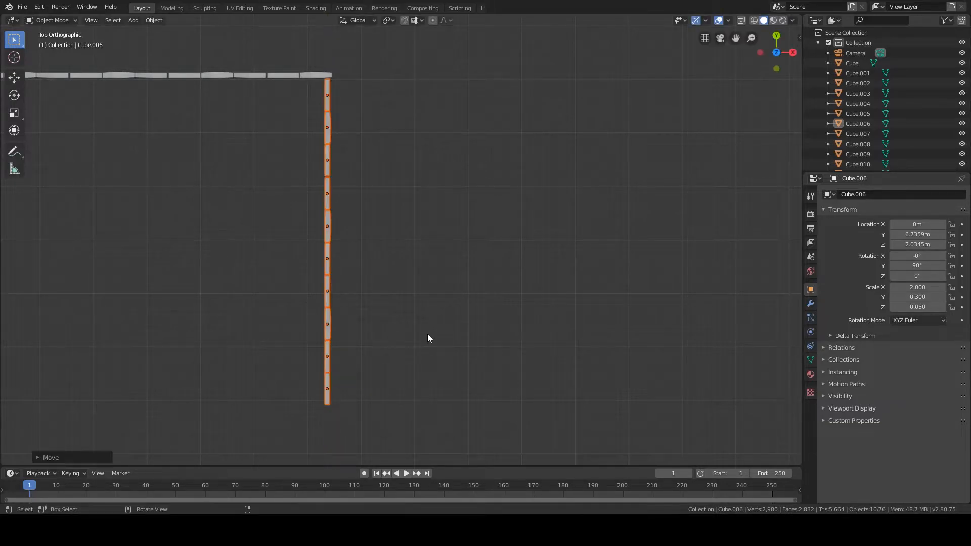
# Select the ten planks of the front section nearer the origin and move them about 0.06 m along X to align with the corner
pyautogui.moveTo(449, 363); pyautogui.dragTo(483, 349, button='middle')
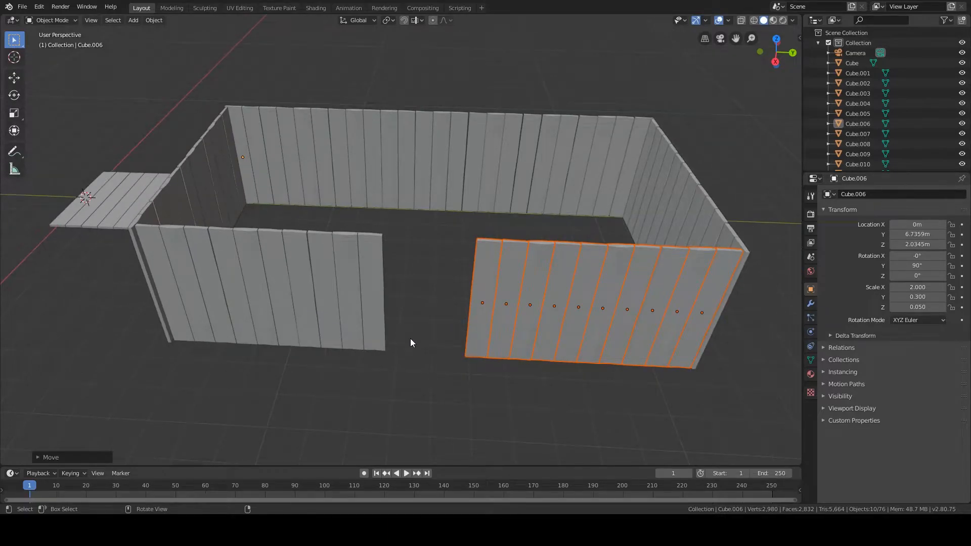
pyautogui.moveTo(411, 338); pyautogui.dragTo(448, 308, button='middle')
pyautogui.click(469, 289)
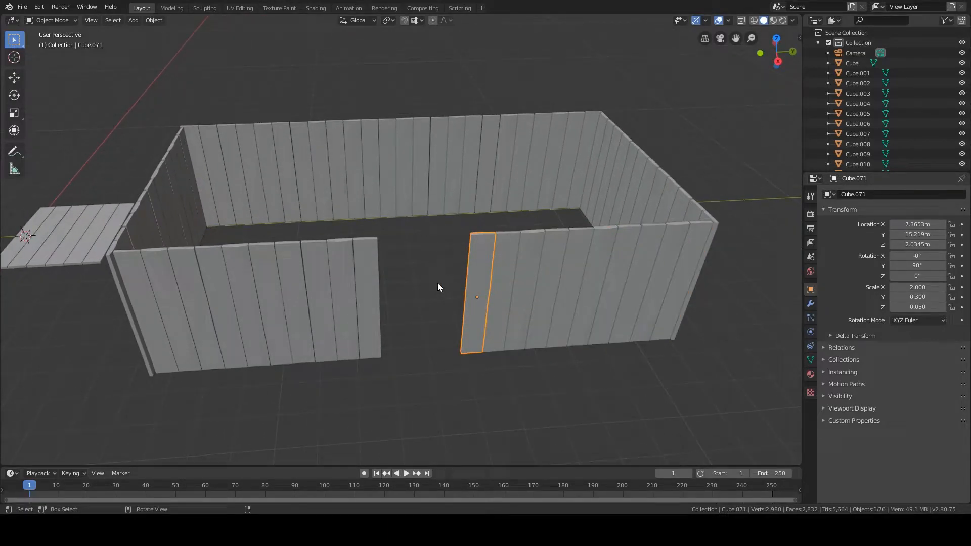
pyautogui.moveTo(312, 334); pyautogui.dragTo(474, 380, button='middle')
pyautogui.press('KP_7')
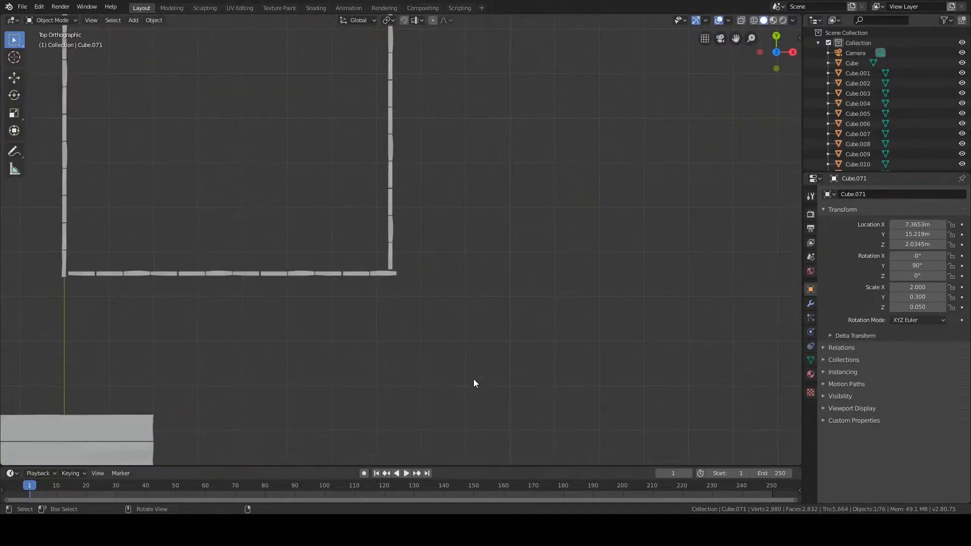
pyautogui.scroll(1, 475, 375)
pyautogui.keyDown('shift'); pyautogui.moveTo(466, 168); pyautogui.dragTo(476, 282, button='middle'); pyautogui.keyUp('shift')
pyautogui.scroll(-1, 476, 281)
pyautogui.moveTo(337, 61); pyautogui.dragTo(465, 365)
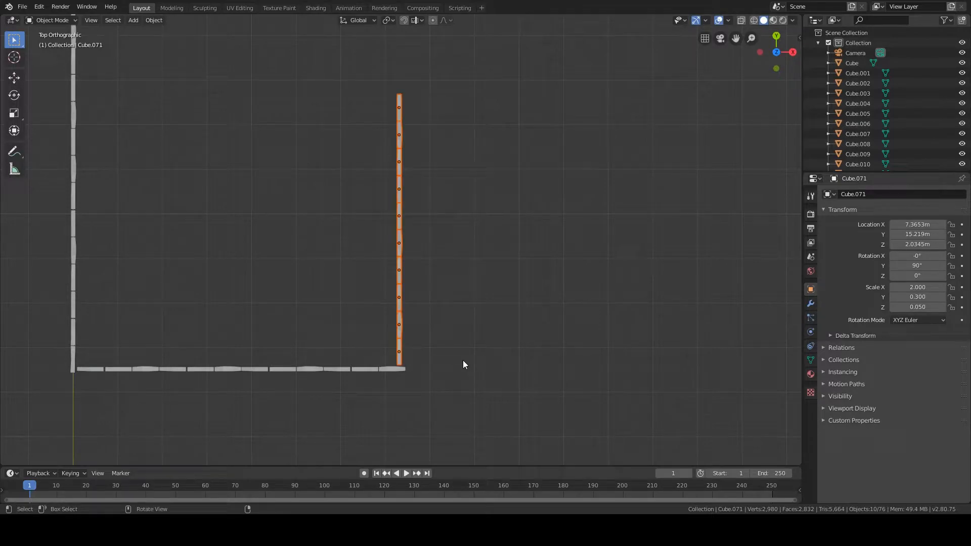
pyautogui.press('g')
pyautogui.press('x')
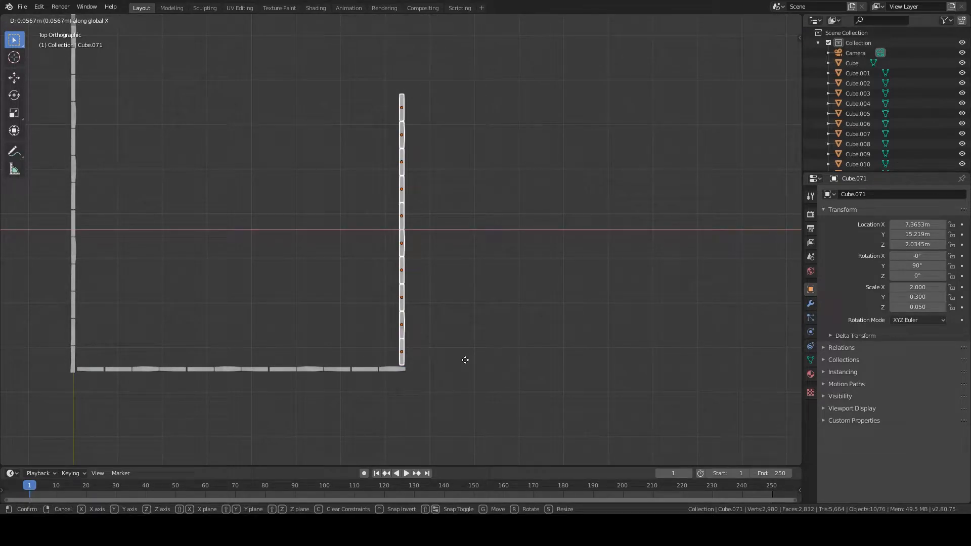
pyautogui.click(466, 360)
# Select a plank near the middle of the short wall nearest the origin and snap the 3D cursor to it in front view
pyautogui.moveTo(467, 359); pyautogui.dragTo(401, 299, button='middle')
pyautogui.scroll(-4, 400, 299)
pyautogui.moveTo(311, 320); pyautogui.dragTo(389, 310, button='middle')
pyautogui.click(319, 291)
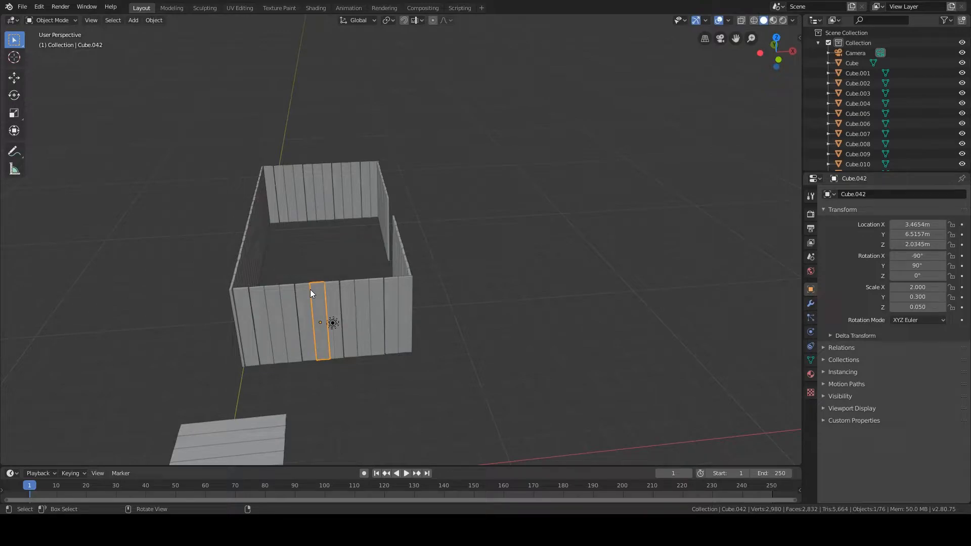
pyautogui.press('KP_1')
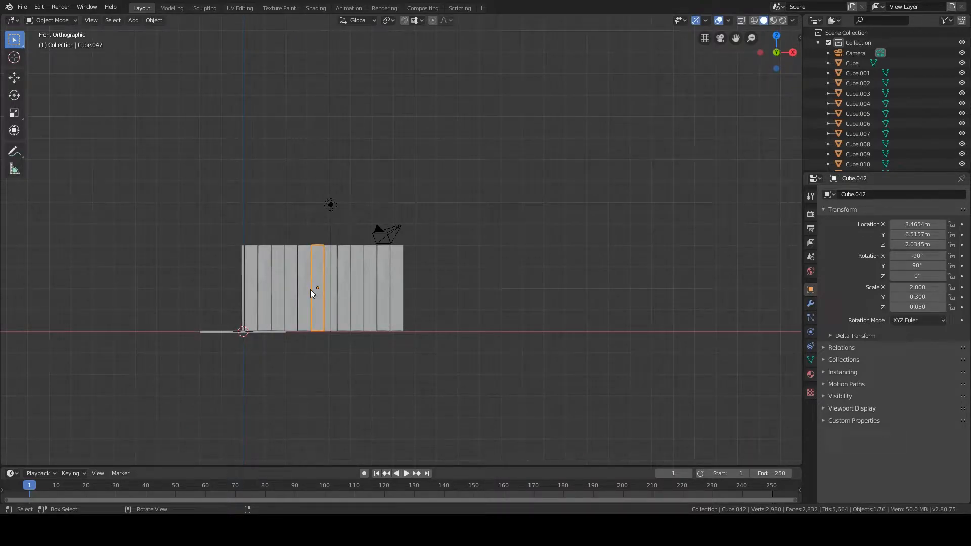
pyautogui.scroll(3, 344, 314)
pyautogui.keyDown('shift'); pyautogui.moveTo(300, 312); pyautogui.dragTo(356, 328, button='middle'); pyautogui.keyUp('shift')
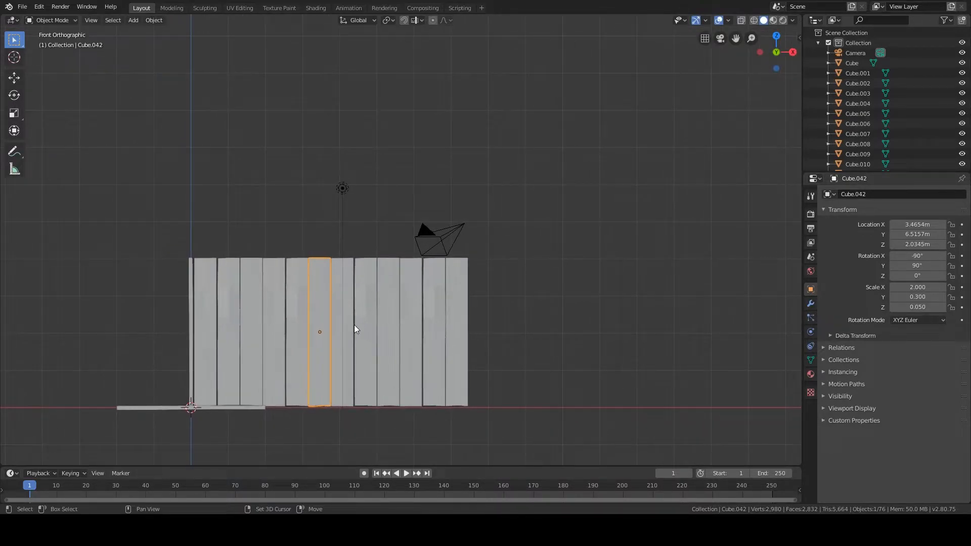
pyautogui.hotkey('shift', 's')
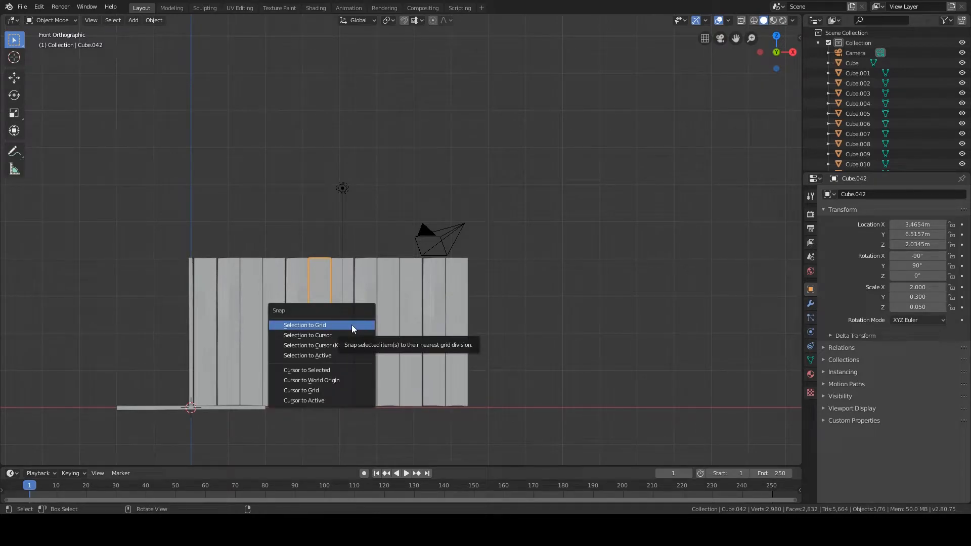
pyautogui.click(340, 371)
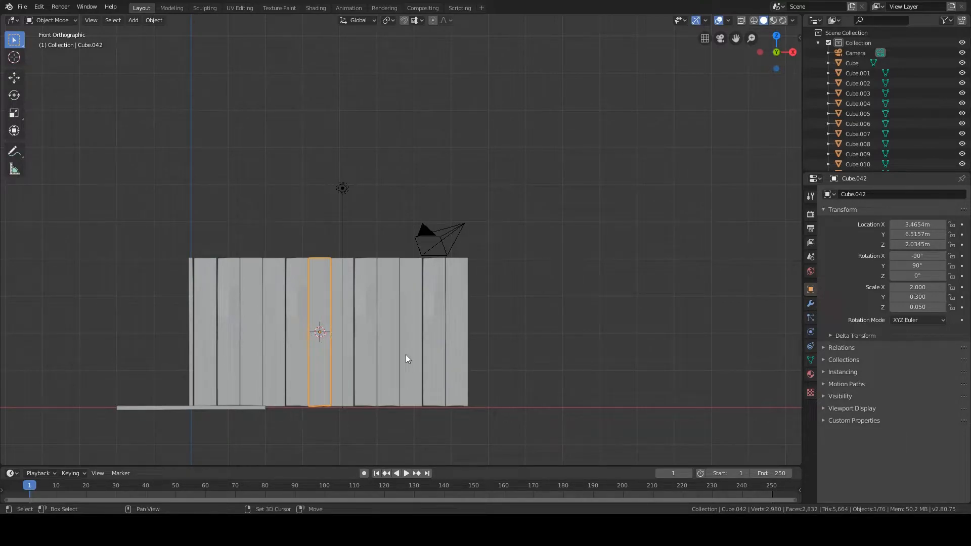
# Add a cube at the 3D cursor and raise it about 2.2 m along Z to the wall's upper edge
pyautogui.hotkey('shift', 'a')
pyautogui.moveTo(400, 317)
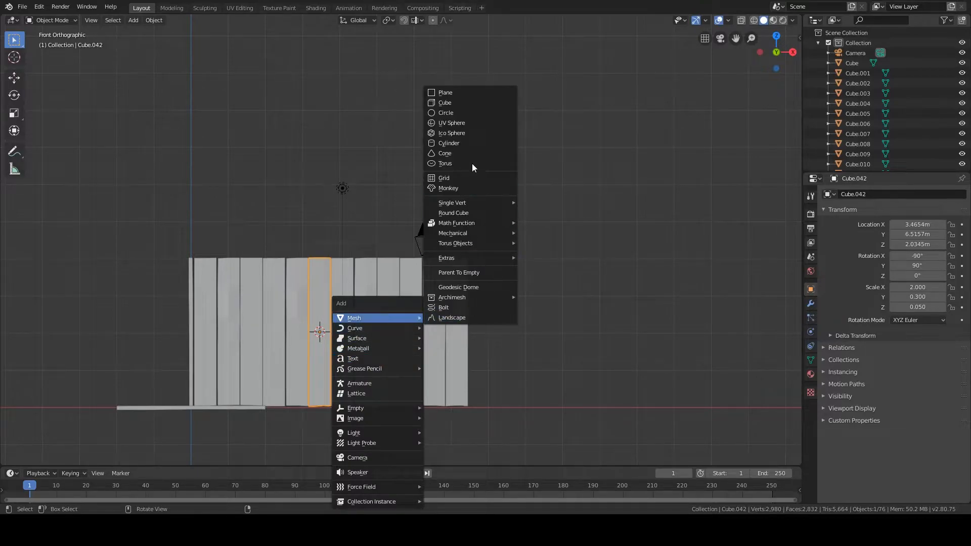
pyautogui.click(473, 103)
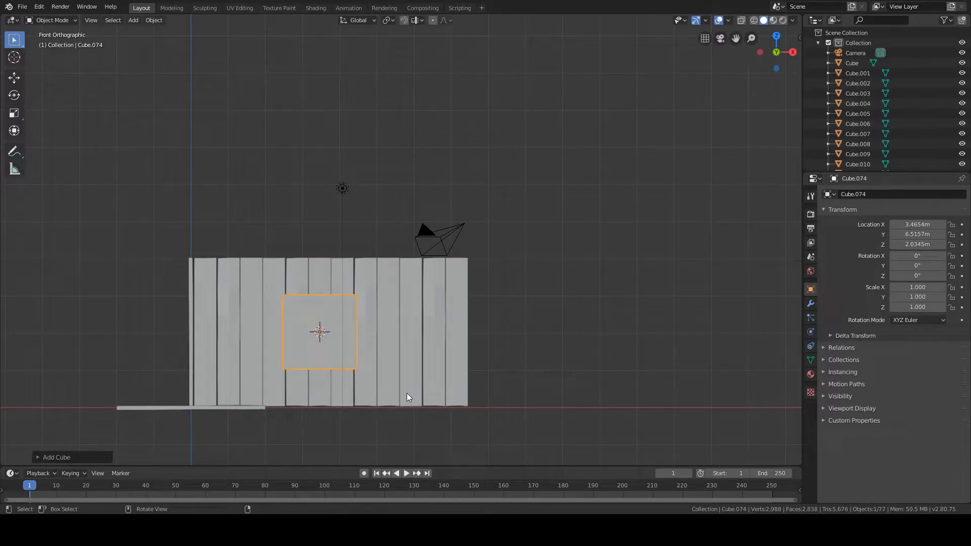
pyautogui.press('g')
pyautogui.press('x')
pyautogui.press('z')
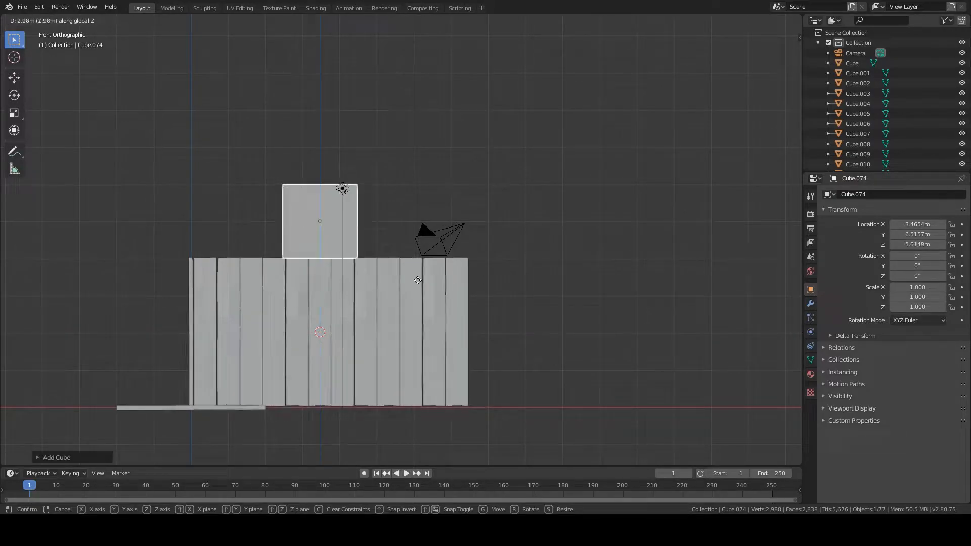
pyautogui.click(419, 308)
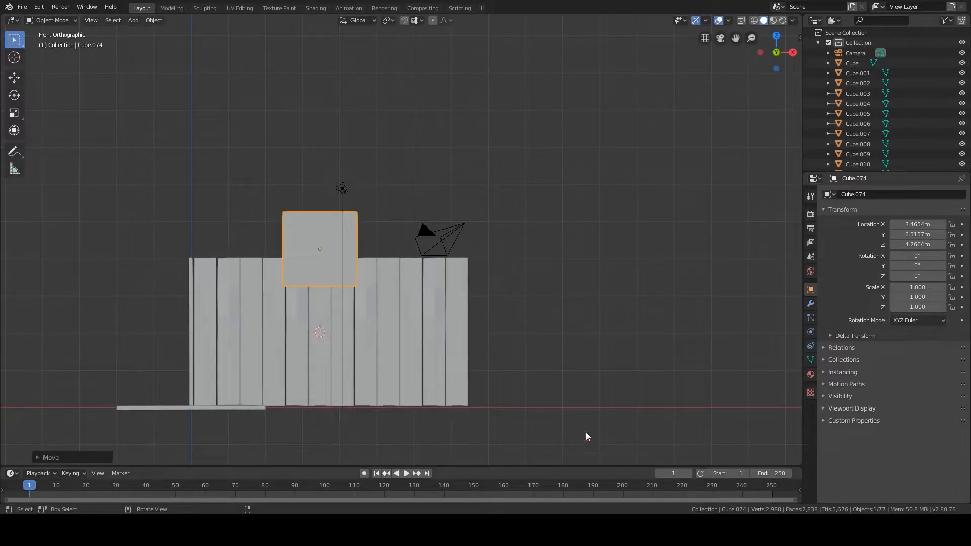
# Scale the cube uniformly to about 0.163 and position it on the wall's upper edge, near the middle
pyautogui.press('s')
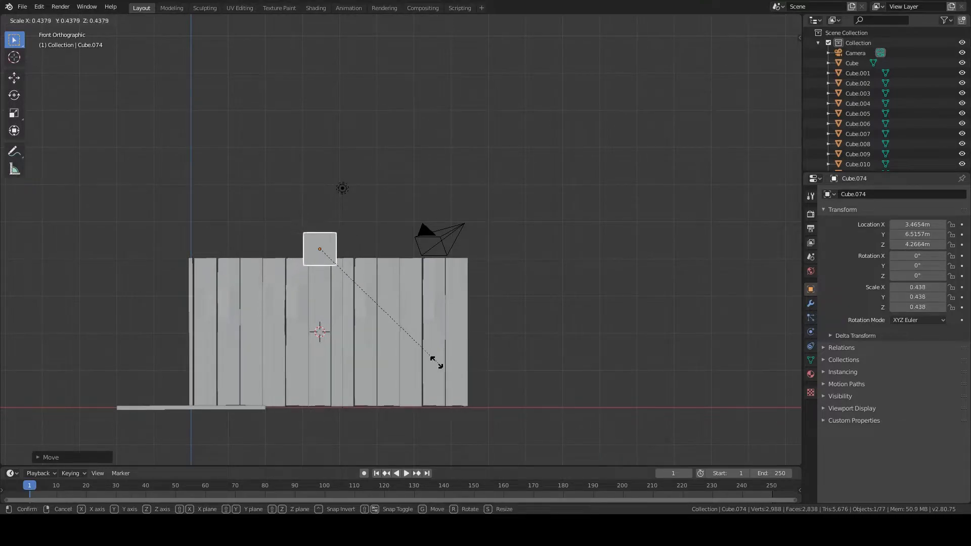
pyautogui.click(354, 299)
pyautogui.scroll(3, 354, 300)
pyautogui.keyDown('shift'); pyautogui.moveTo(278, 319); pyautogui.dragTo(429, 335, button='middle'); pyautogui.keyUp('shift')
pyautogui.press('g')
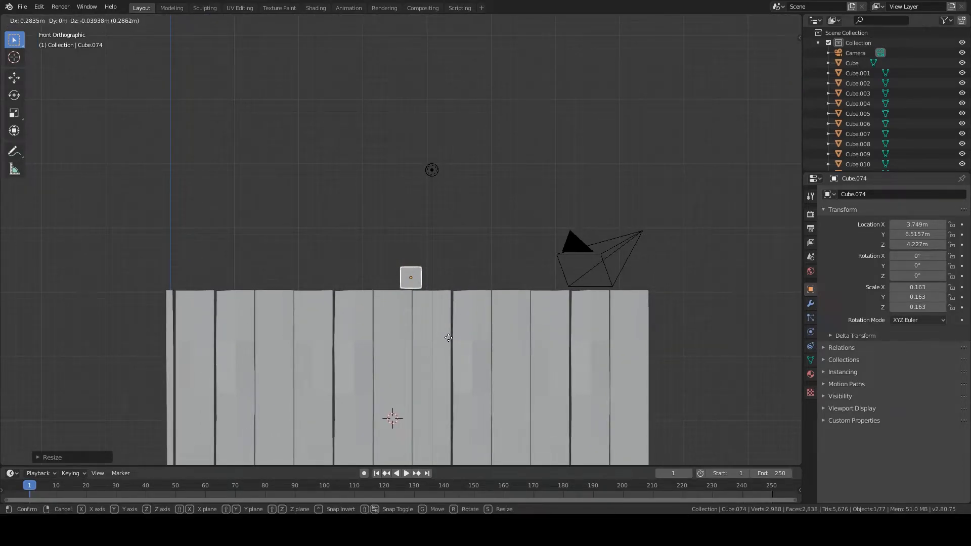
pyautogui.click(450, 334)
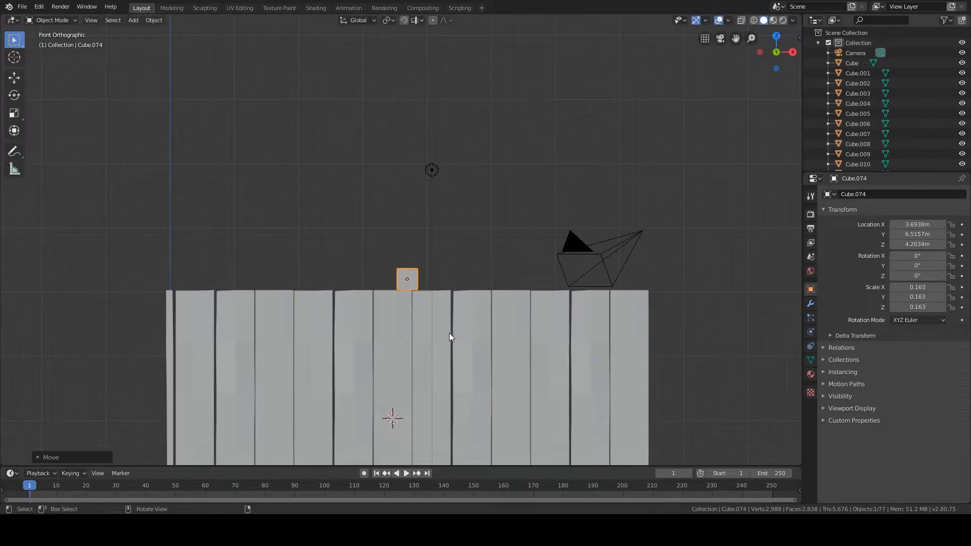
# Stretch the cube along X to a scale of about 5.11, forming a beam that overhangs both wall ends
pyautogui.keyDown('shift'); pyautogui.moveTo(473, 344); pyautogui.dragTo(429, 320, button='middle'); pyautogui.keyUp('shift')
pyautogui.scroll(-3, 402, 364)
pyautogui.scroll(4, 403, 362)
pyautogui.press('s')
pyautogui.press('x')
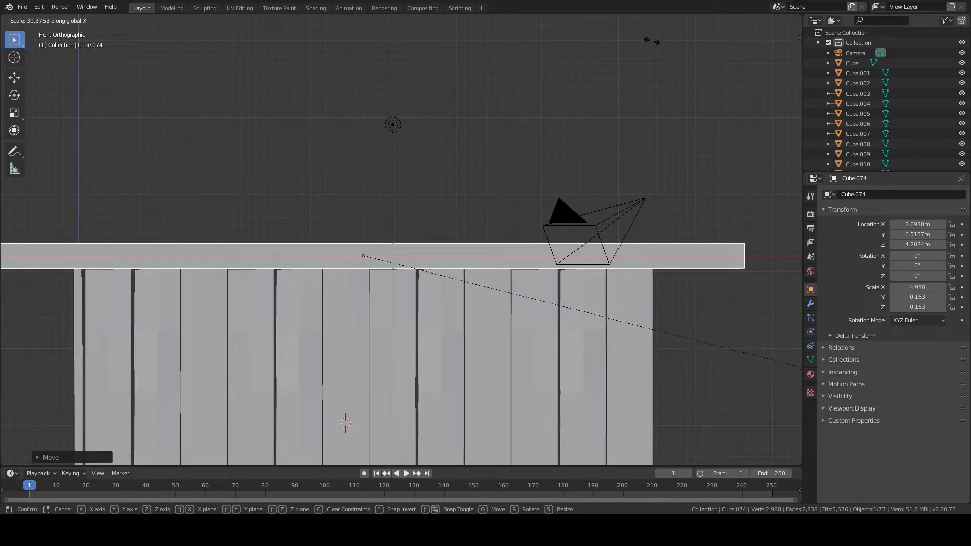
pyautogui.click(740, 59)
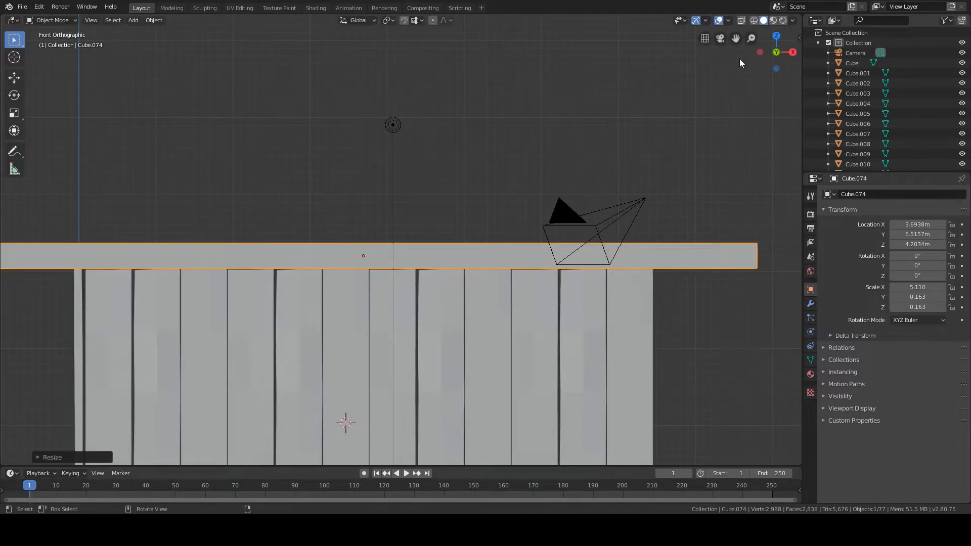
# Shrink the beam with the Y axis locked, to a scale of about 4.64 in X and 0.148 in Z
pyautogui.scroll(-4, 497, 238)
pyautogui.scroll(2, 395, 238)
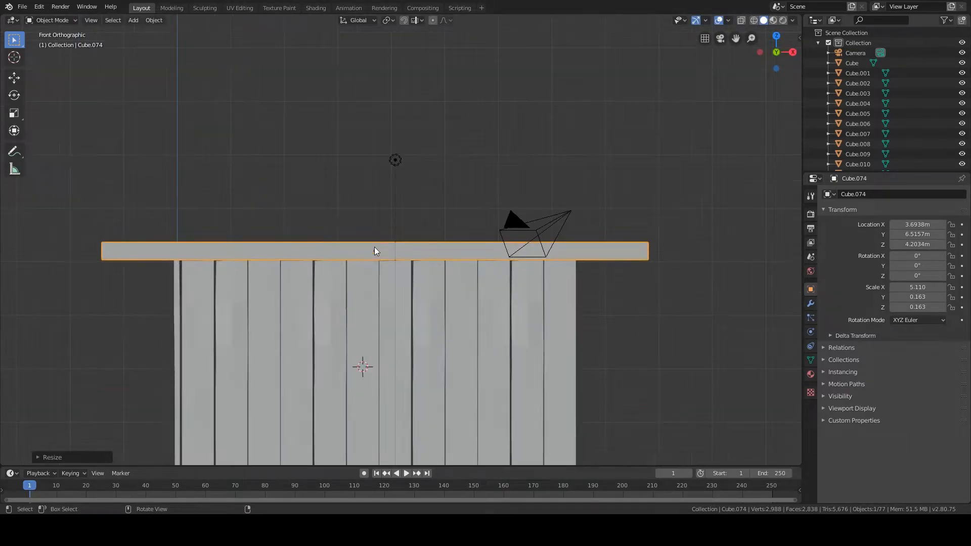
pyautogui.press('s')
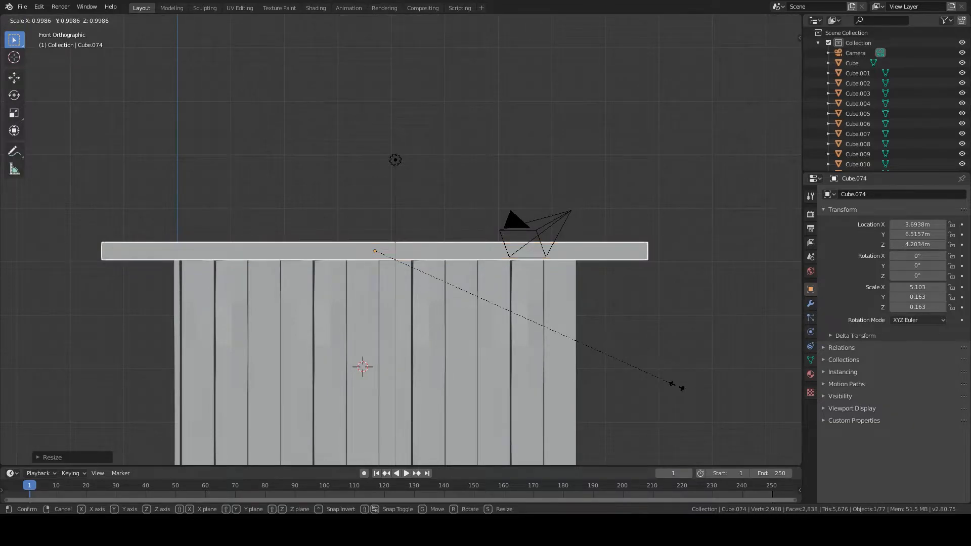
pyautogui.hotkey('shift', 'x')
pyautogui.hotkey('shift', 'y')
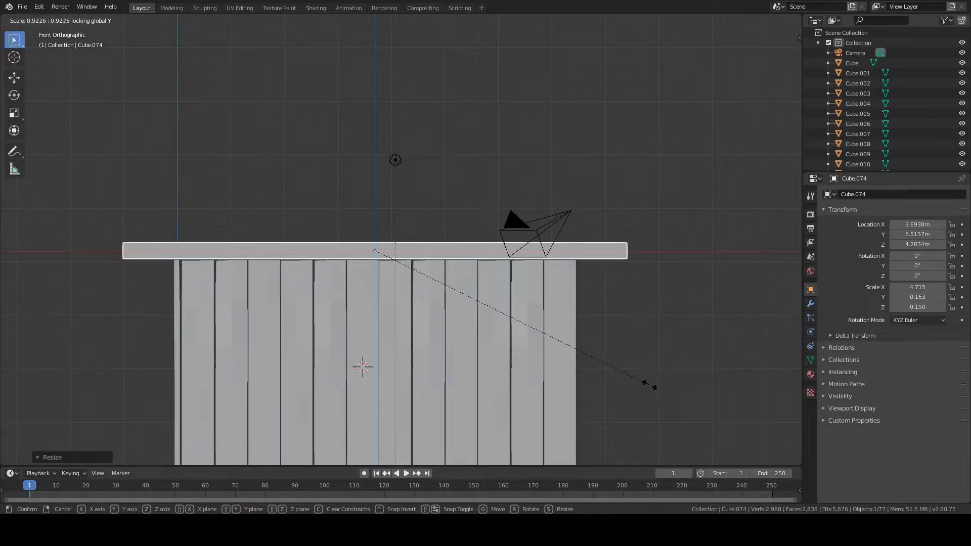
pyautogui.click(645, 385)
pyautogui.moveTo(645, 390); pyautogui.dragTo(490, 289, button='middle')
pyautogui.press('KP_1')
pyautogui.keyDown('shift'); pyautogui.moveTo(420, 267); pyautogui.dragTo(480, 296, button='middle'); pyautogui.keyUp('shift')
pyautogui.scroll(1, 532, 323)
pyautogui.keyDown('shift'); pyautogui.moveTo(532, 323); pyautogui.dragTo(457, 312, button='middle'); pyautogui.keyUp('shift')
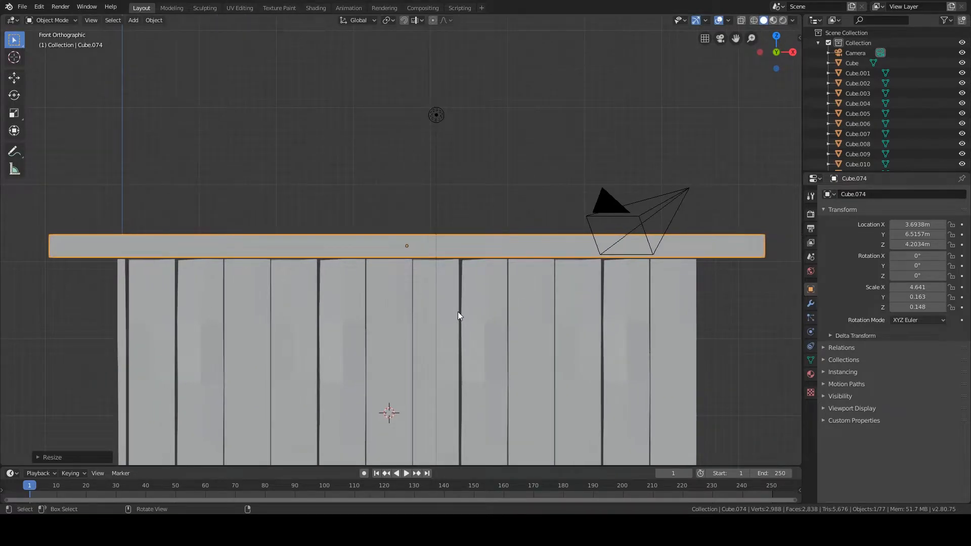
# Add a centered loop cut across the beam and raise it along Z to form a gable-shaped rafter
pyautogui.press('Tab')
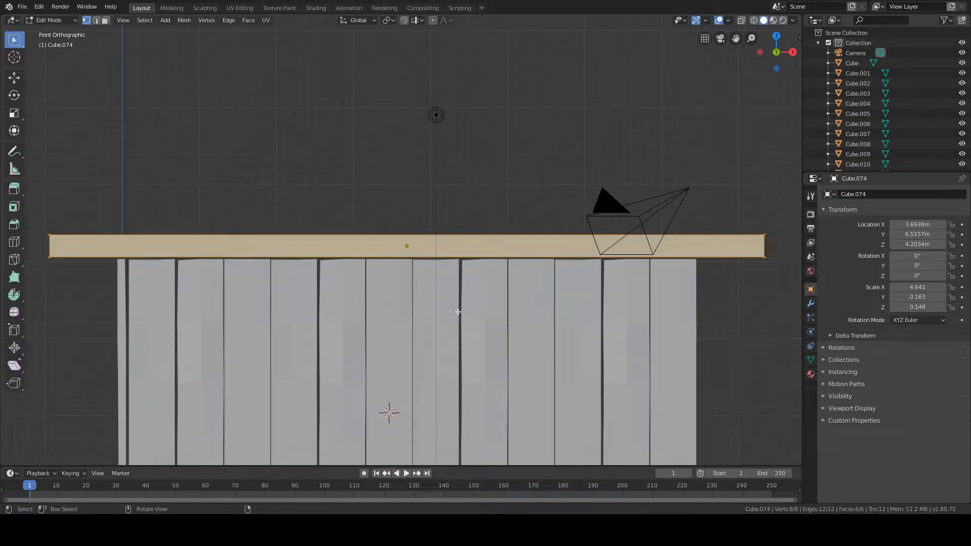
pyautogui.hotkey('ctrl', 'r')
pyautogui.click(415, 253)
pyautogui.rightClick(414, 253)
pyautogui.scroll(-2, 402, 283)
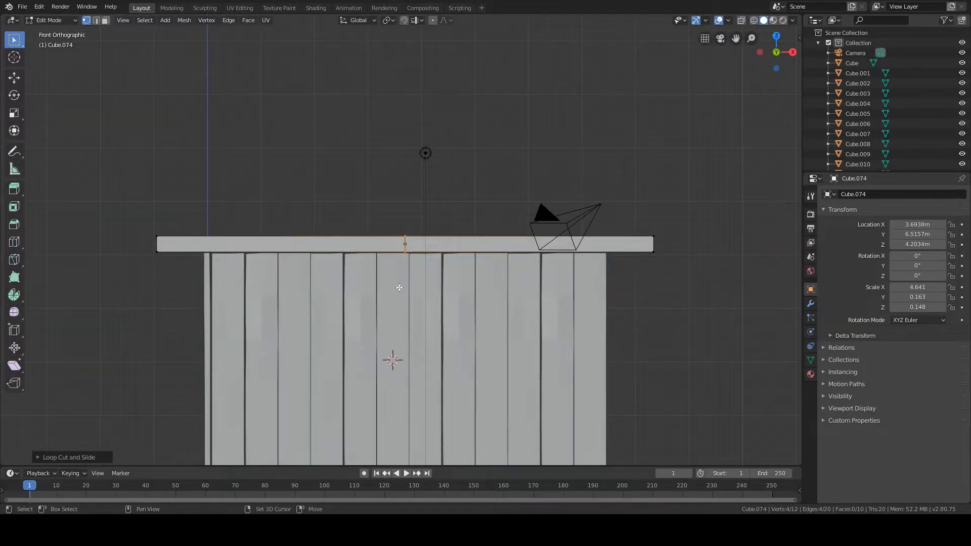
pyautogui.press('g')
pyautogui.press('z')
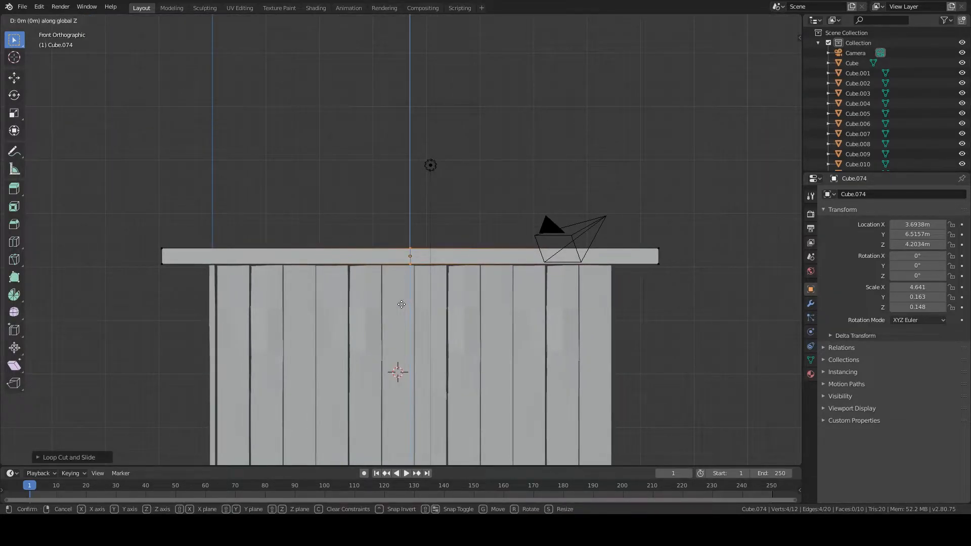
pyautogui.click(393, 224)
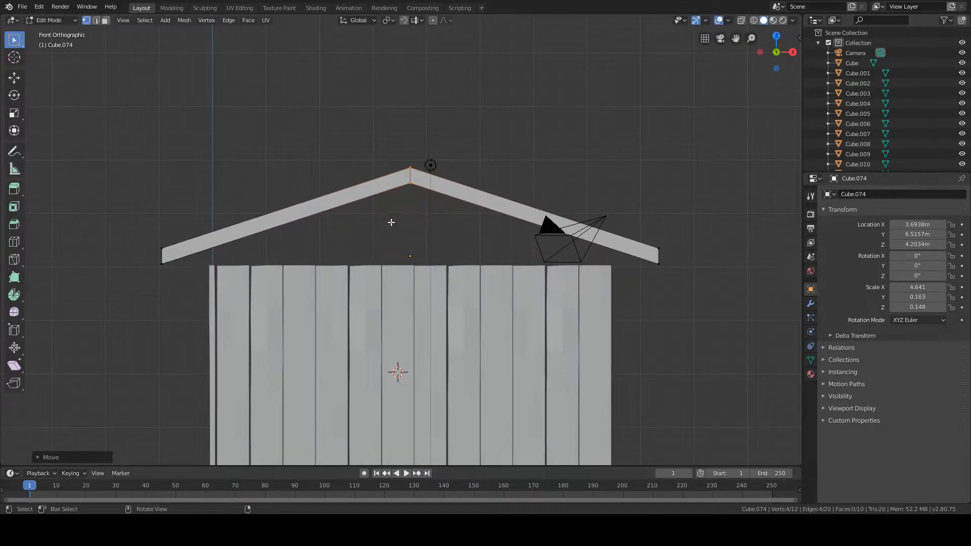
# Select the whole rafter mesh, lower it about 0.29 m so its slopes meet the wall corners, and return to Object Mode
pyautogui.press('a')
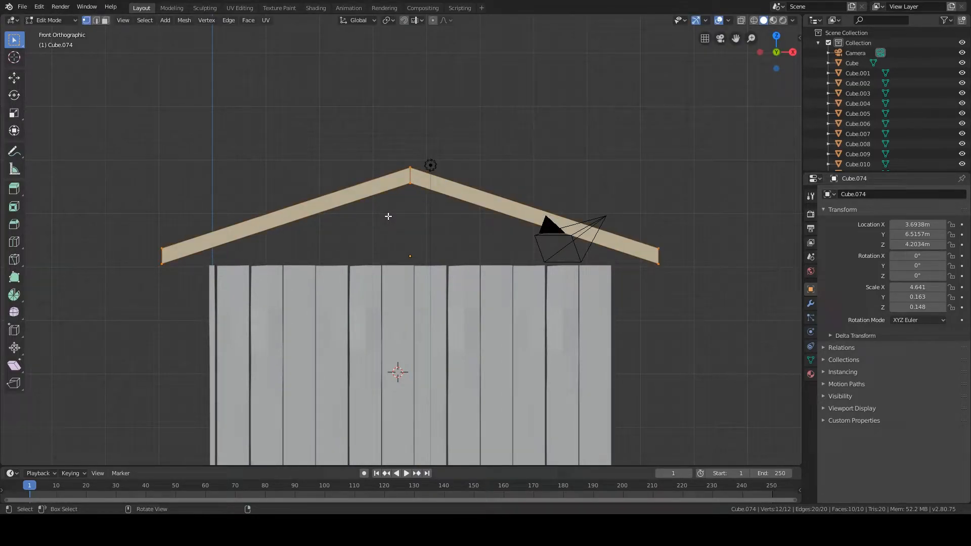
pyautogui.press('g')
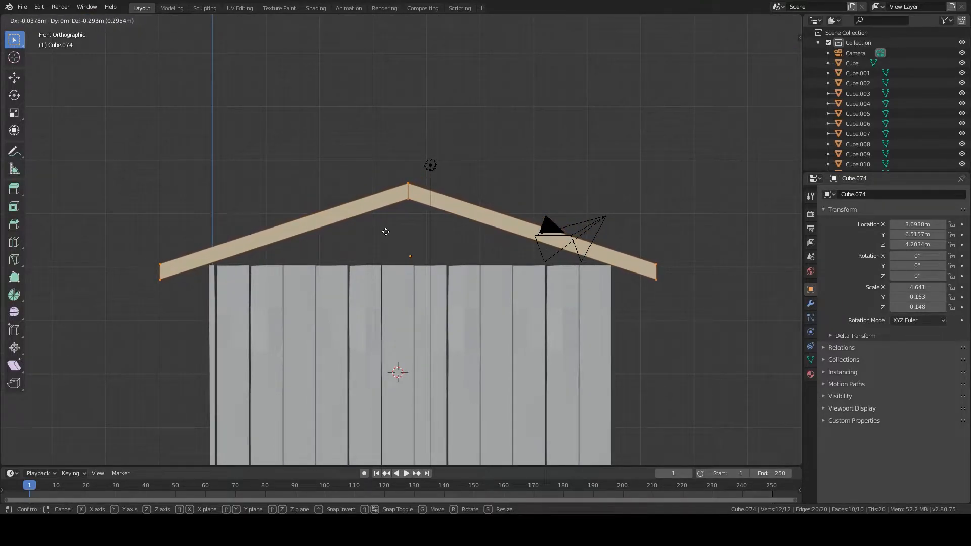
pyautogui.click(387, 232)
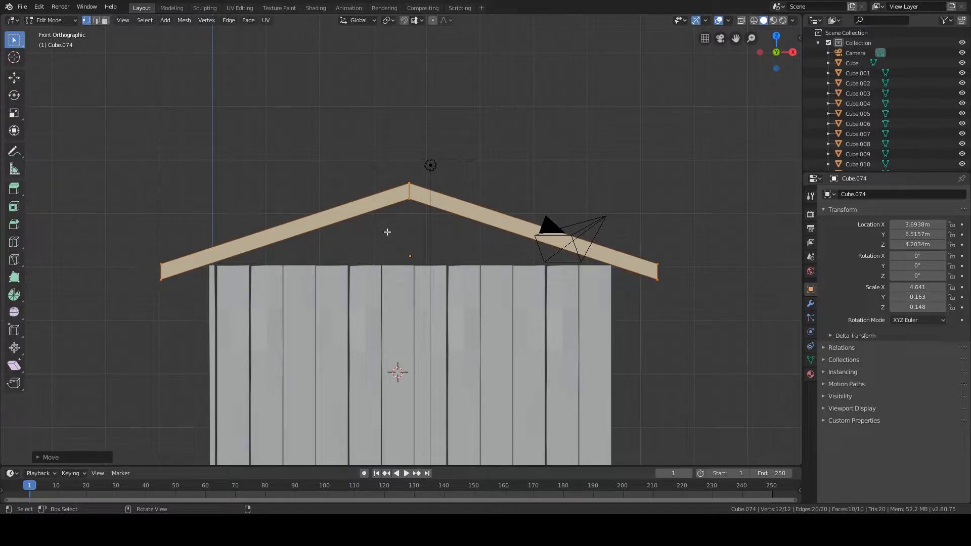
pyautogui.press('Tab')
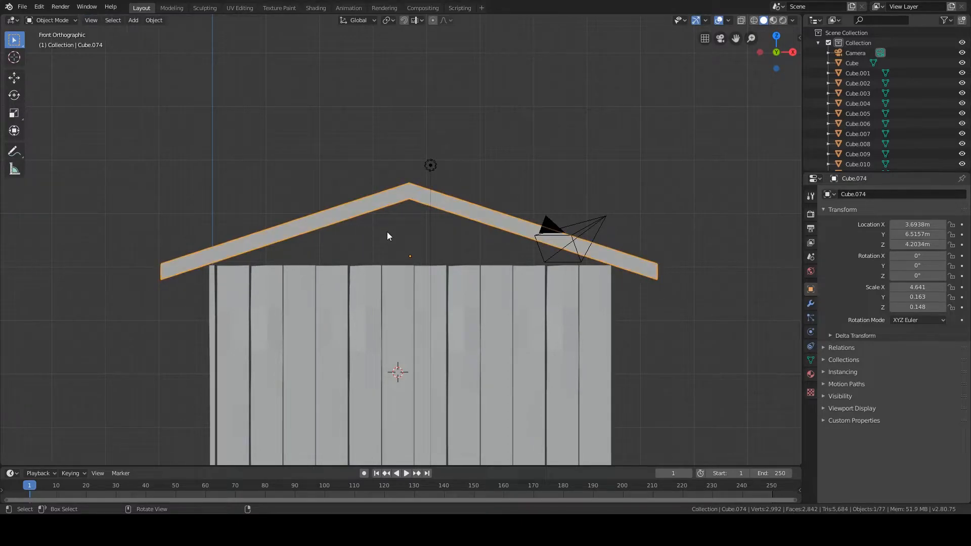
# In top view, move the rafter about 0.64 m along Y to sit just inside the short wall
pyautogui.press('KP_7')
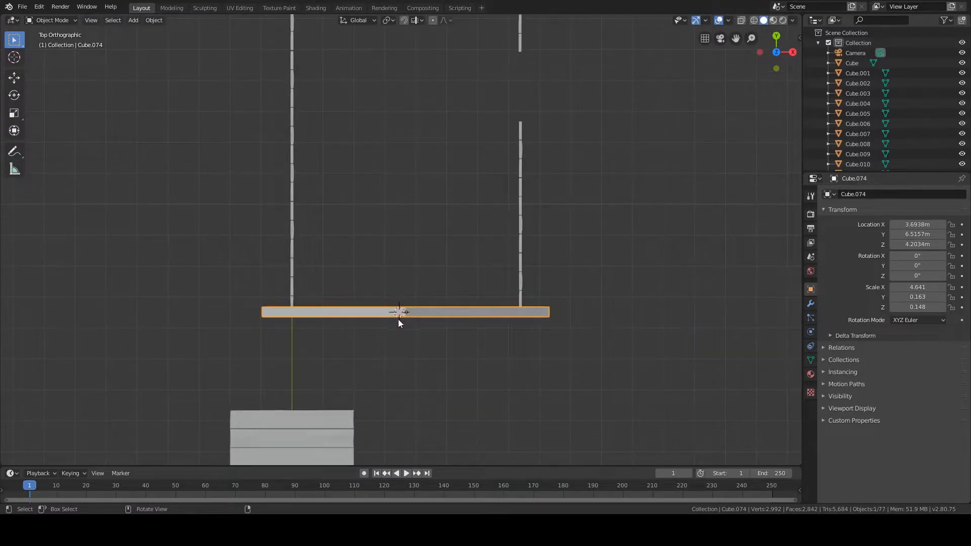
pyautogui.press('g')
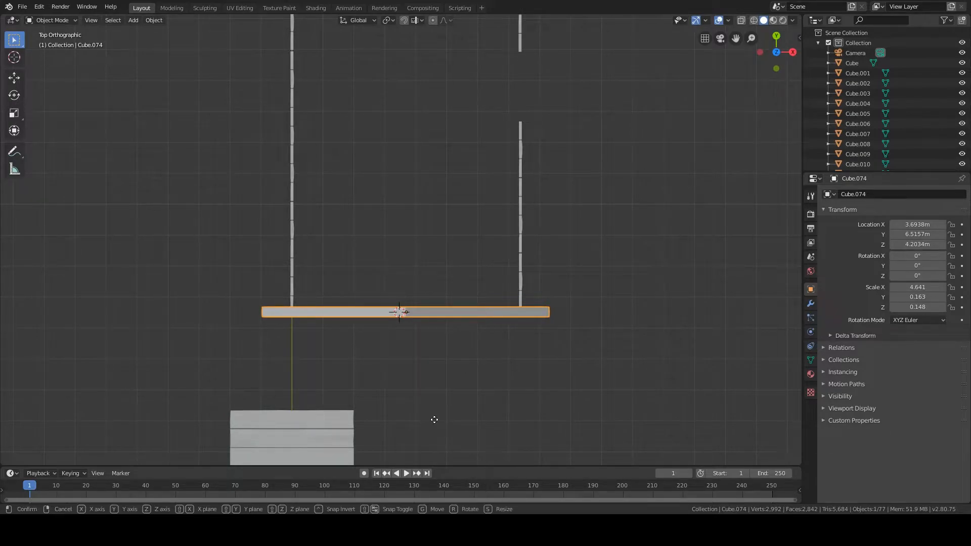
pyautogui.press('y')
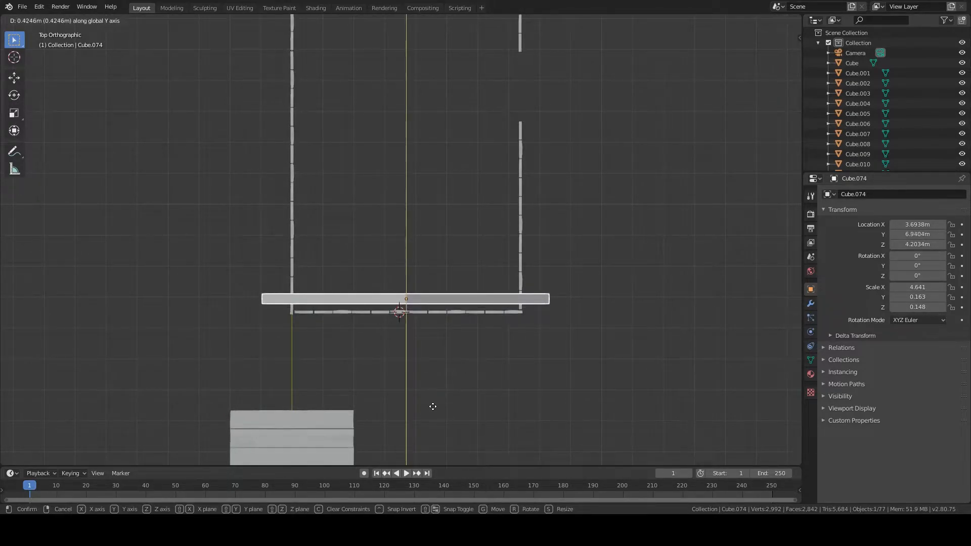
pyautogui.click(431, 400)
# Duplicate the rafter along Y and position the copy just inside the opposite short wall
pyautogui.keyDown('shift'); pyautogui.moveTo(367, 189); pyautogui.dragTo(376, 285, button='middle'); pyautogui.keyUp('shift')
pyautogui.hotkey('shift', 'd')
pyautogui.press('y')
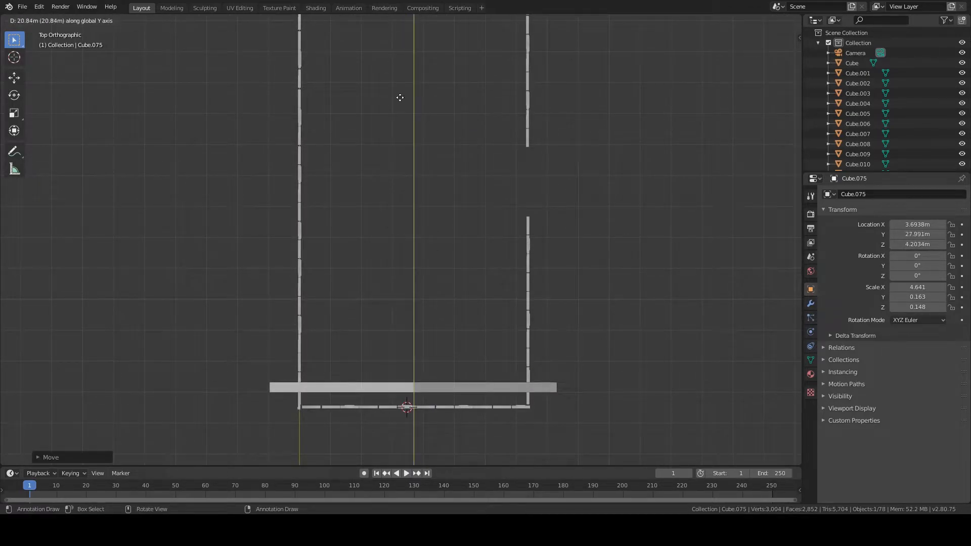
pyautogui.click(420, 348)
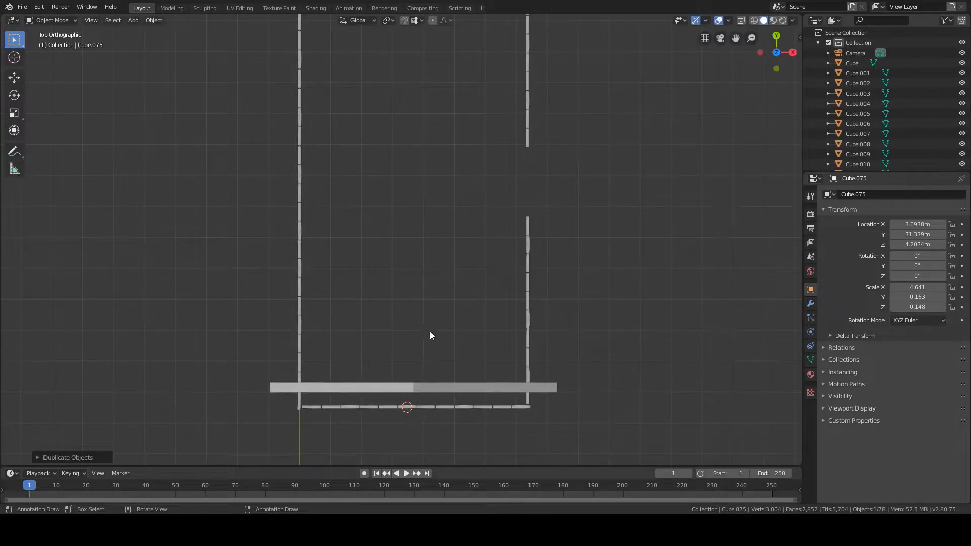
pyautogui.scroll(-7, 426, 338)
pyautogui.keyDown('shift'); pyautogui.moveTo(452, 165); pyautogui.dragTo(447, 215, button='middle'); pyautogui.keyUp('shift')
pyautogui.scroll(5, 451, 224)
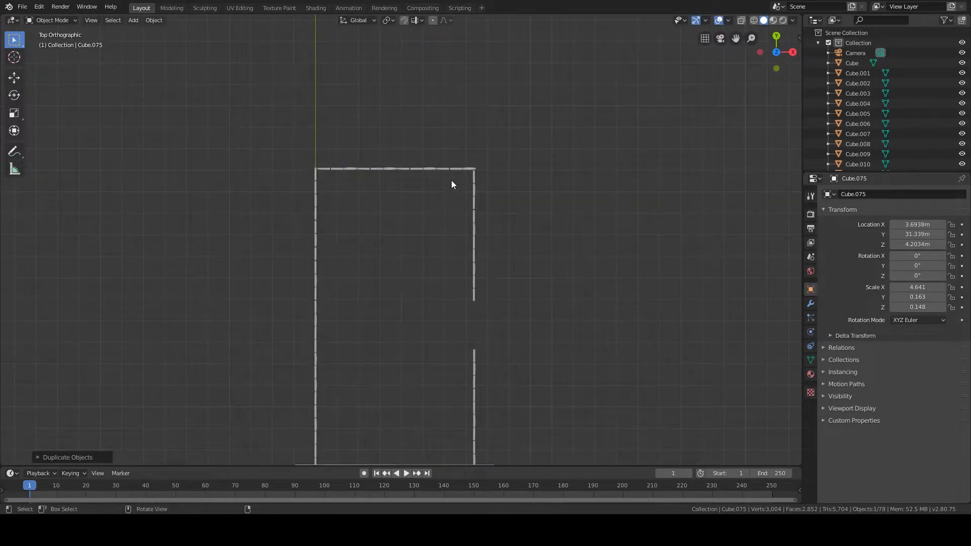
pyautogui.press('g')
pyautogui.press('y')
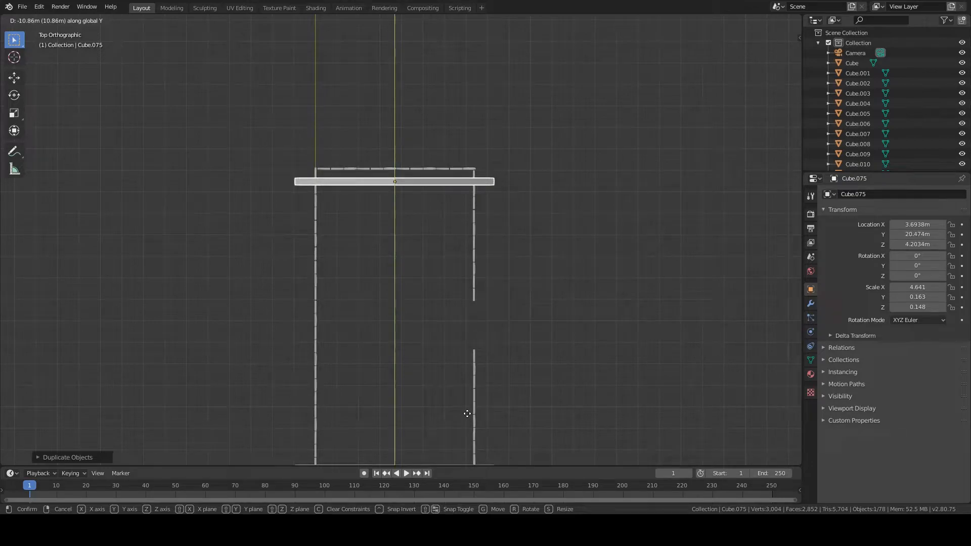
pyautogui.click(466, 409)
# Select both gable rafters and open them together in Edit Mode
pyautogui.scroll(-2, 455, 408)
pyautogui.moveTo(450, 408); pyautogui.dragTo(341, 323, button='middle')
pyautogui.keyDown('shift'); pyautogui.click(332, 238); pyautogui.keyUp('shift')
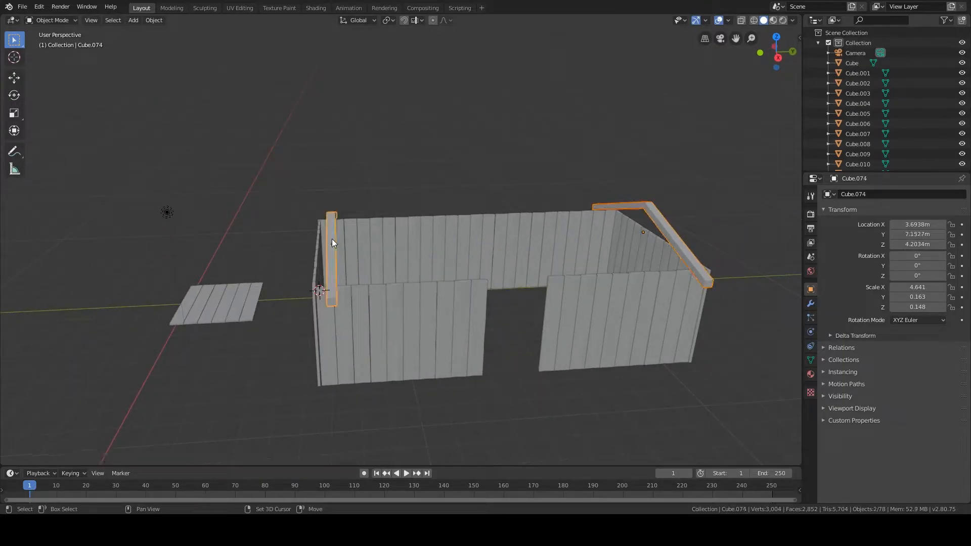
pyautogui.moveTo(532, 241); pyautogui.dragTo(573, 292, button='middle')
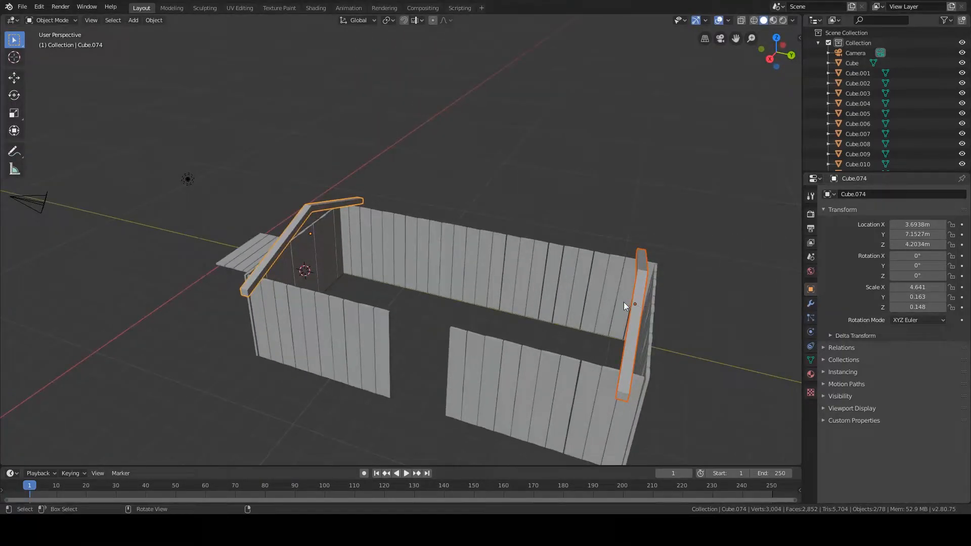
pyautogui.press('Tab')
pyautogui.moveTo(427, 263); pyautogui.dragTo(543, 269, button='middle')
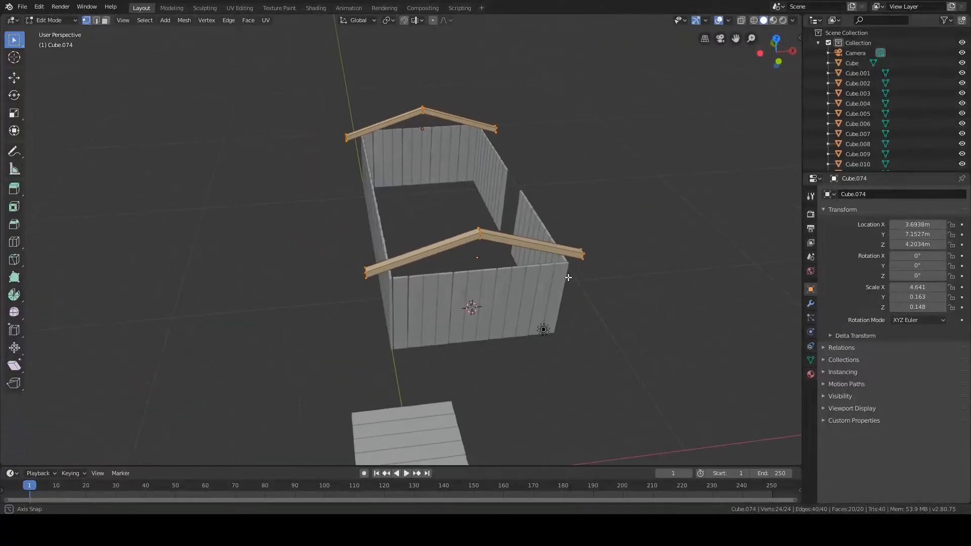
# Add two evenly spaced loop cuts to each slope of the rafter farthest from the loose plank panel
pyautogui.hotkey('ctrl', 'r')
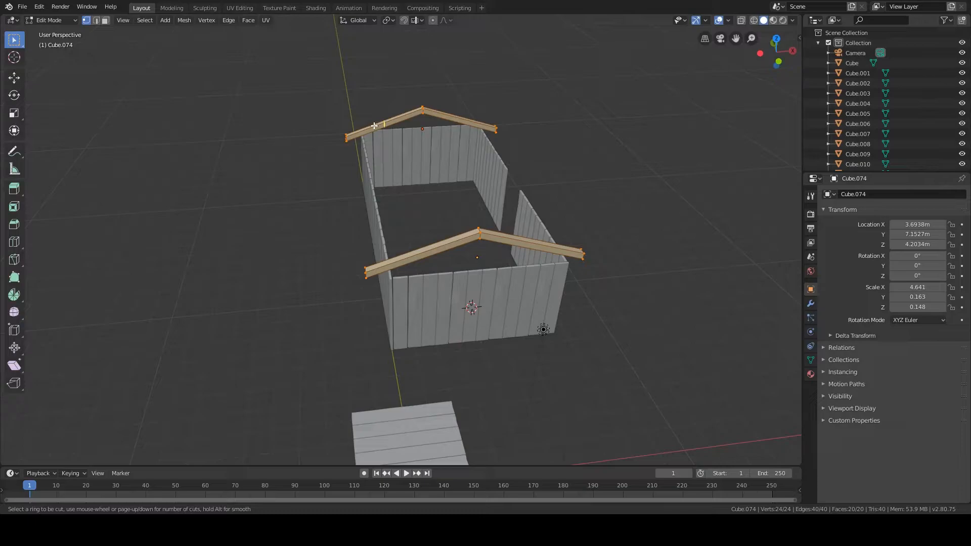
pyautogui.scroll(1, 374, 126)
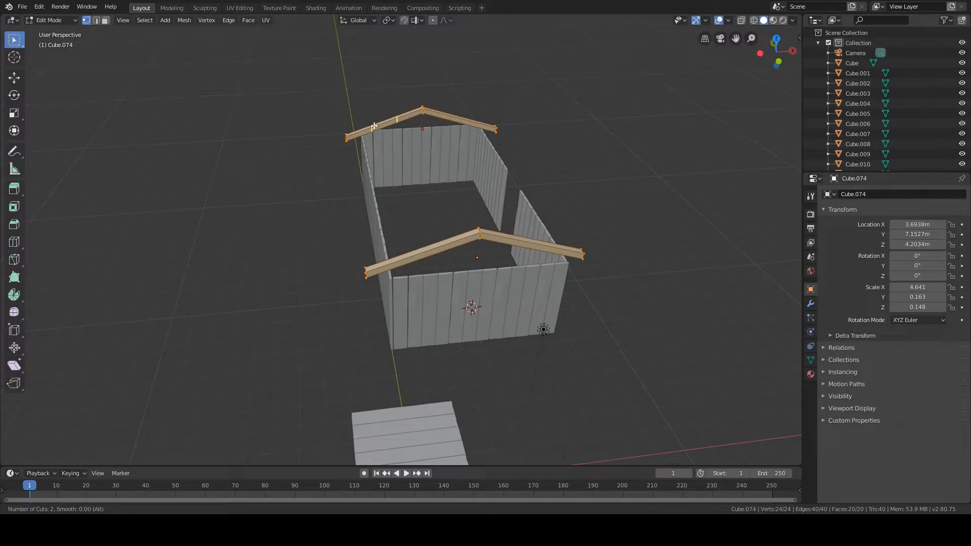
pyautogui.click(375, 125)
pyautogui.click(374, 125)
pyautogui.hotkey('ctrl', 'r')
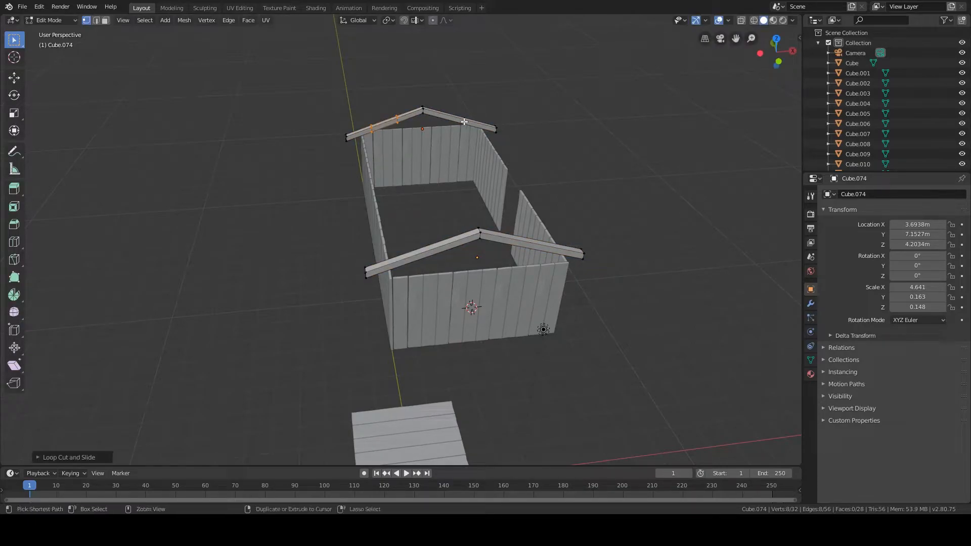
pyautogui.click(461, 121)
pyautogui.click(462, 121)
# Add two evenly spaced loop cuts to each slope of the rafter nearest the loose plank panel
pyautogui.moveTo(425, 215); pyautogui.dragTo(507, 196, button='middle')
pyautogui.hotkey('ctrl', 'r')
pyautogui.scroll(1, 409, 174)
pyautogui.click(409, 173)
pyautogui.click(409, 174)
pyautogui.hotkey('ctrl', 'r')
pyautogui.click(308, 171)
pyautogui.click(308, 171)
# Extrude the facing mid-slope faces of both rafters on the doorway side and scale them along Y to about 0.136 as roof beams
pyautogui.moveTo(308, 171); pyautogui.dragTo(511, 226, button='middle')
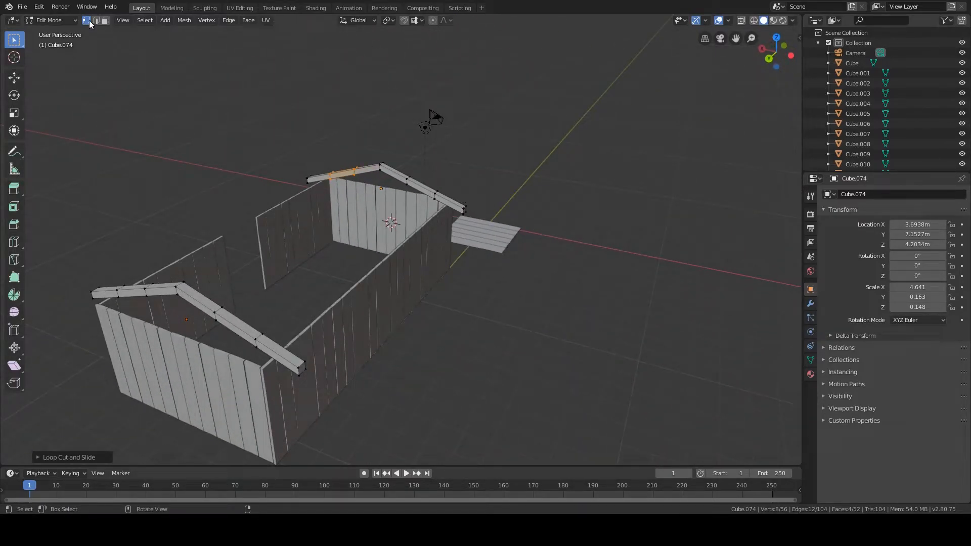
pyautogui.click(105, 21)
pyautogui.click(367, 178)
pyautogui.moveTo(366, 178); pyautogui.dragTo(285, 148, button='middle')
pyautogui.keyDown('shift'); pyautogui.click(285, 148); pyautogui.keyUp('shift')
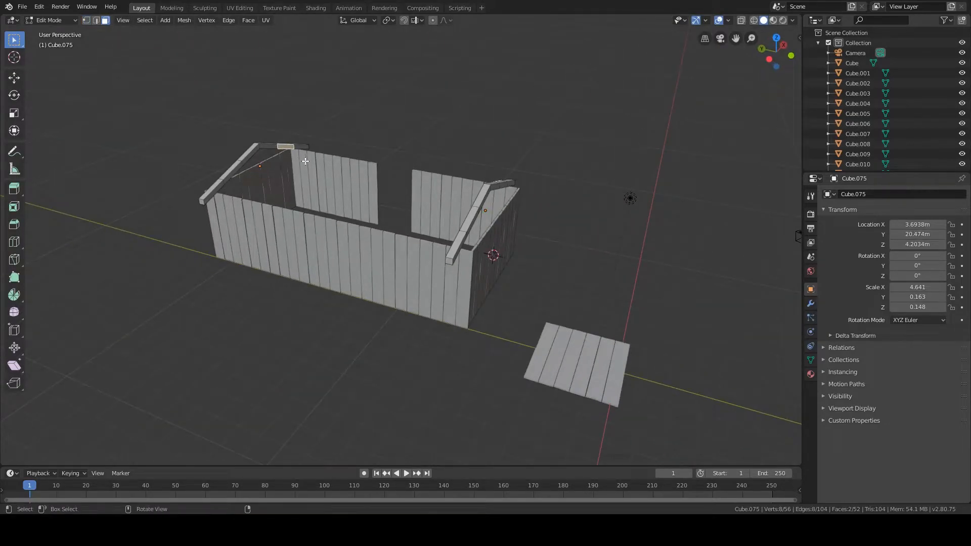
pyautogui.press('e')
pyautogui.rightClick(713, 270)
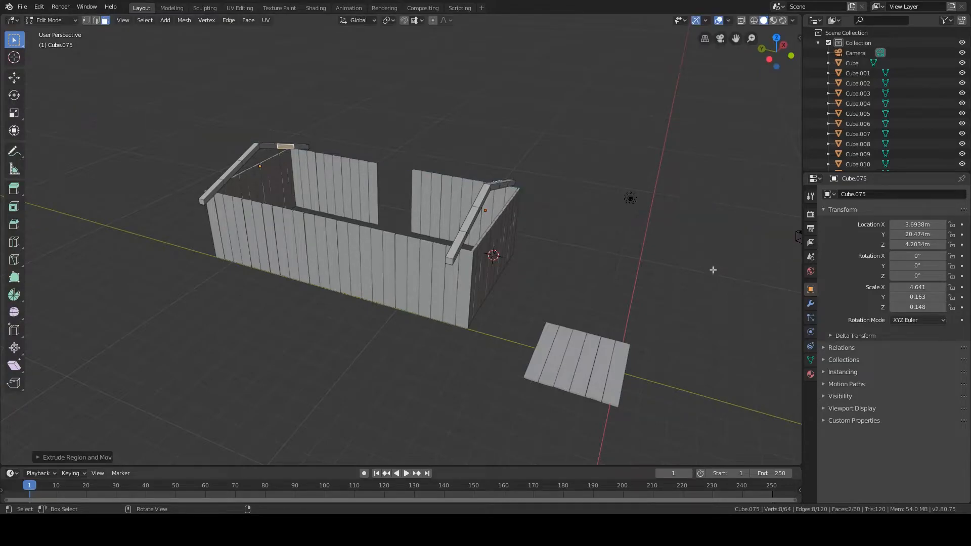
pyautogui.press('s')
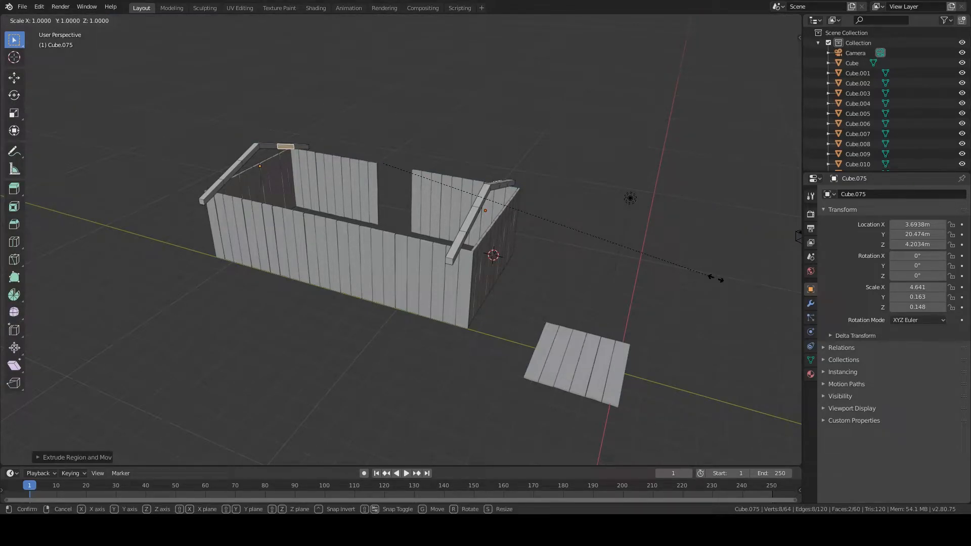
pyautogui.press('y')
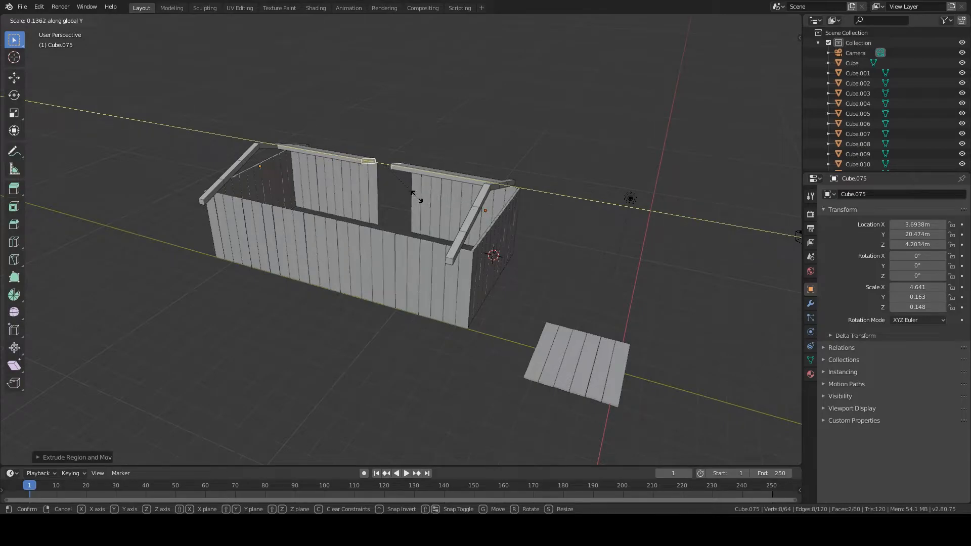
pyautogui.click(416, 197)
# Extrude the facing mid-slope faces on the solid-wall side and scale them along Y to about 0.137 to form matching beams
pyautogui.moveTo(374, 211); pyautogui.dragTo(275, 235, button='middle')
pyautogui.click(505, 255)
pyautogui.keyDown('shift'); pyautogui.click(270, 232); pyautogui.keyUp('shift')
pyautogui.press('e')
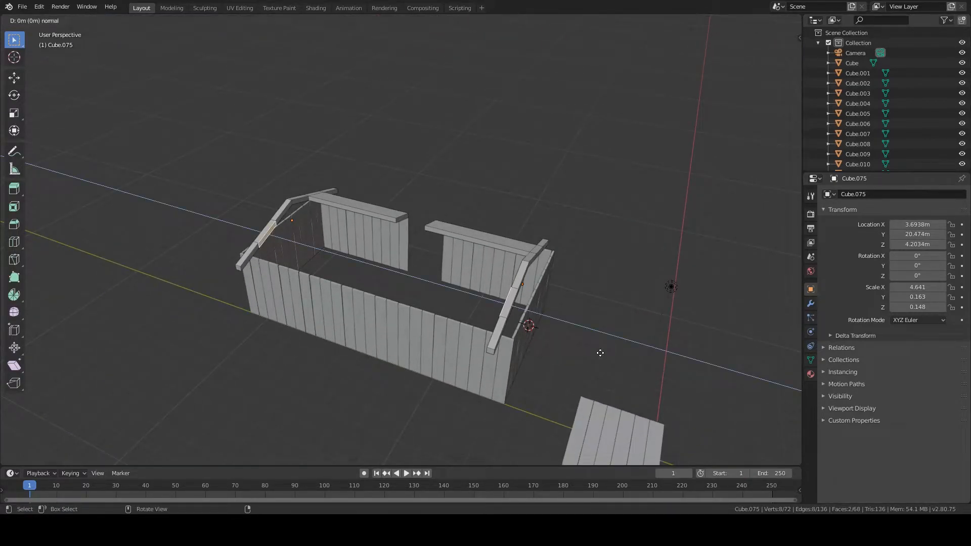
pyautogui.rightClick(600, 352)
pyautogui.press('s')
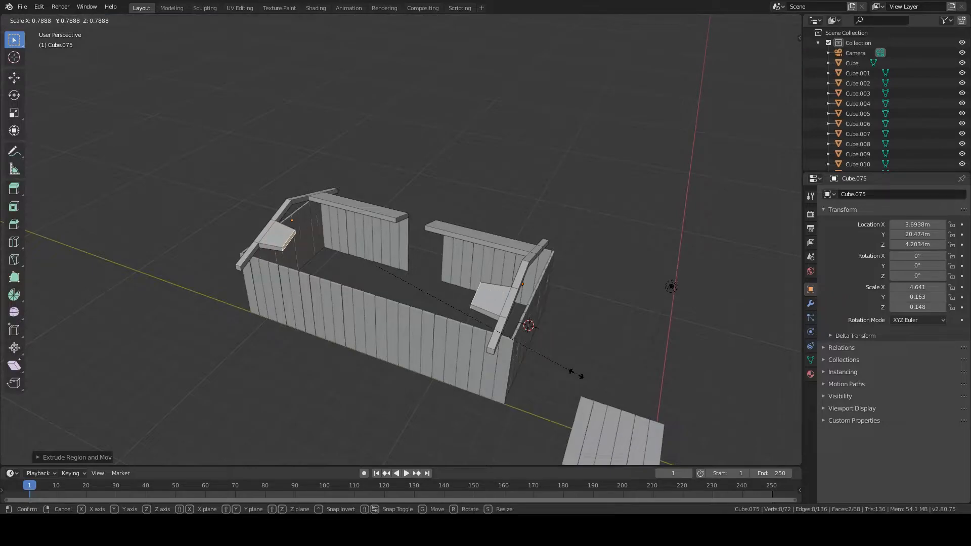
pyautogui.press('y')
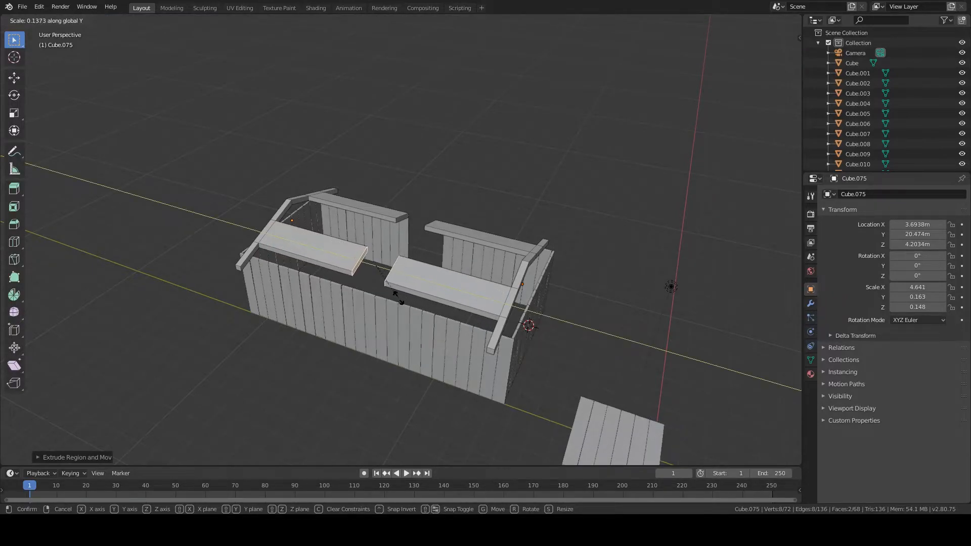
pyautogui.click(398, 299)
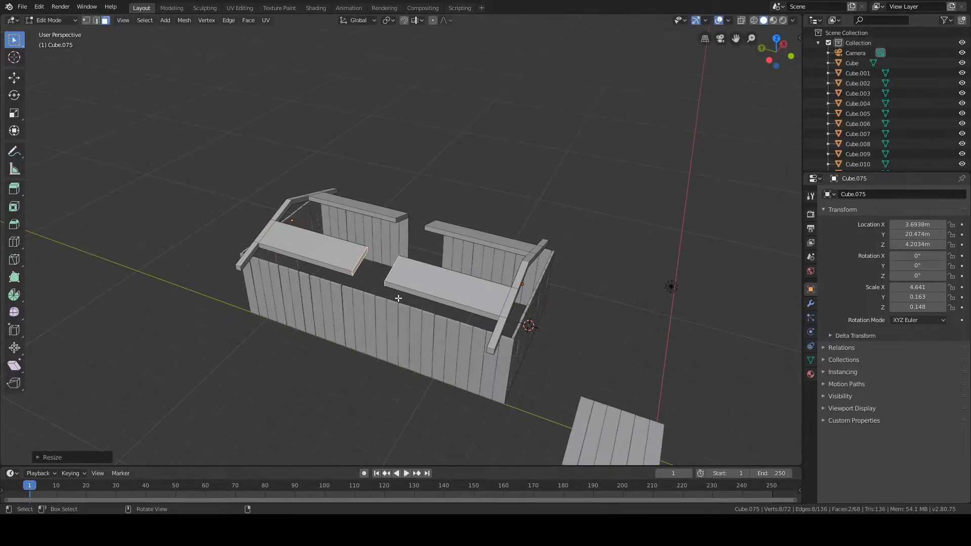
pyautogui.click(86, 20)
pyautogui.scroll(4, 287, 133)
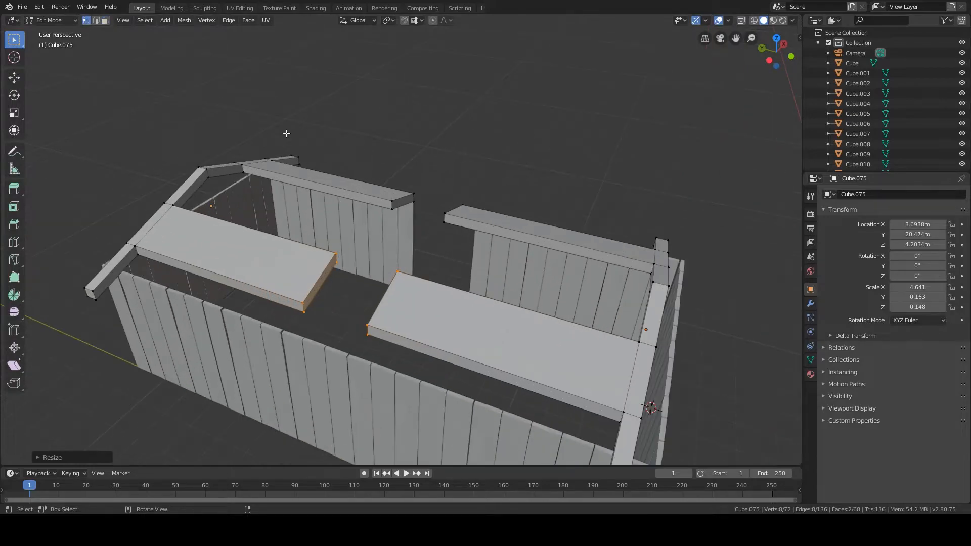
pyautogui.click(342, 265)
pyautogui.moveTo(337, 254); pyautogui.dragTo(384, 275, button='middle')
pyautogui.keyDown('shift'); pyautogui.click(383, 275); pyautogui.keyUp('shift')
pyautogui.keyDown('shift'); pyautogui.click(383, 276); pyautogui.keyUp('shift')
pyautogui.moveTo(478, 294)
pyautogui.mouseDown(button='middle')
pyautogui.moveTo(418, 284)
pyautogui.moveTo(433, 283)
pyautogui.moveTo(423, 297)
pyautogui.moveTo(497, 294)
pyautogui.mouseUp(button='middle')
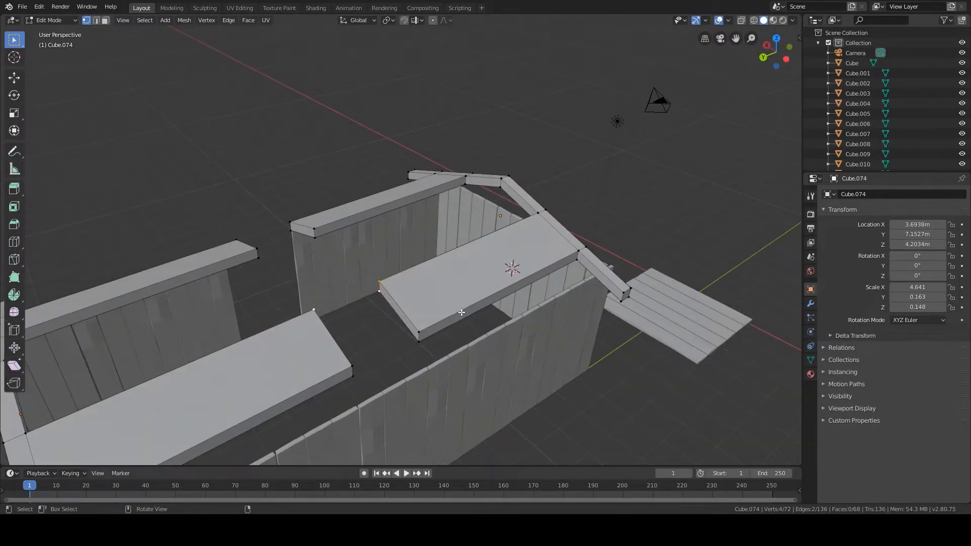
pyautogui.moveTo(415, 329); pyautogui.dragTo(545, 313, button='middle')
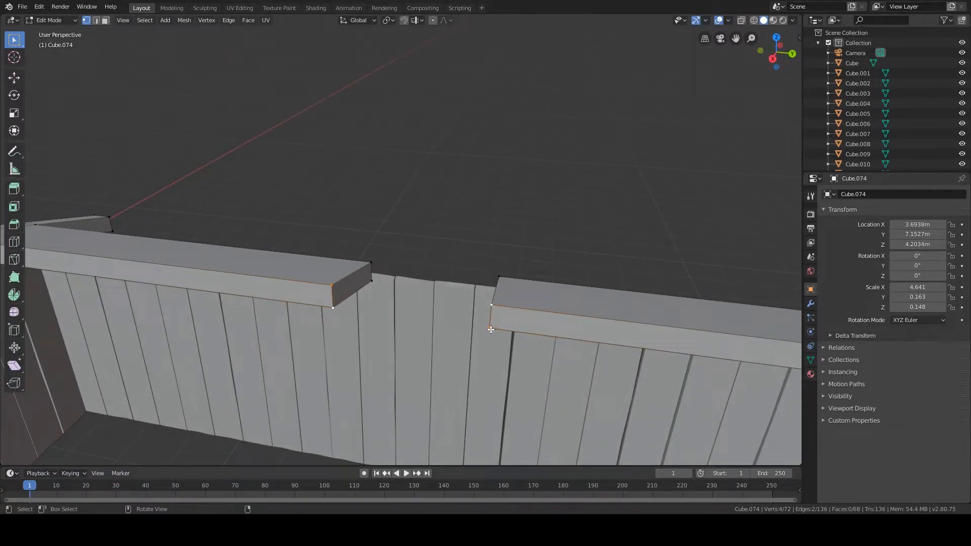
pyautogui.click(491, 329)
pyautogui.keyDown('shift'); pyautogui.click(334, 307); pyautogui.keyUp('shift')
pyautogui.moveTo(353, 325); pyautogui.dragTo(506, 289, button='middle')
# Delete the two facing end faces of the beams above the solid long wall
pyautogui.click(106, 21)
pyautogui.click(412, 276)
pyautogui.moveTo(411, 276)
pyautogui.mouseDown(button='middle')
pyautogui.moveTo(477, 301)
pyautogui.moveTo(451, 305)
pyautogui.moveTo(563, 310)
pyautogui.moveTo(494, 307)
pyautogui.moveTo(411, 272)
pyautogui.mouseUp(button='middle')
pyautogui.keyDown('shift'); pyautogui.click(407, 272); pyautogui.keyUp('shift')
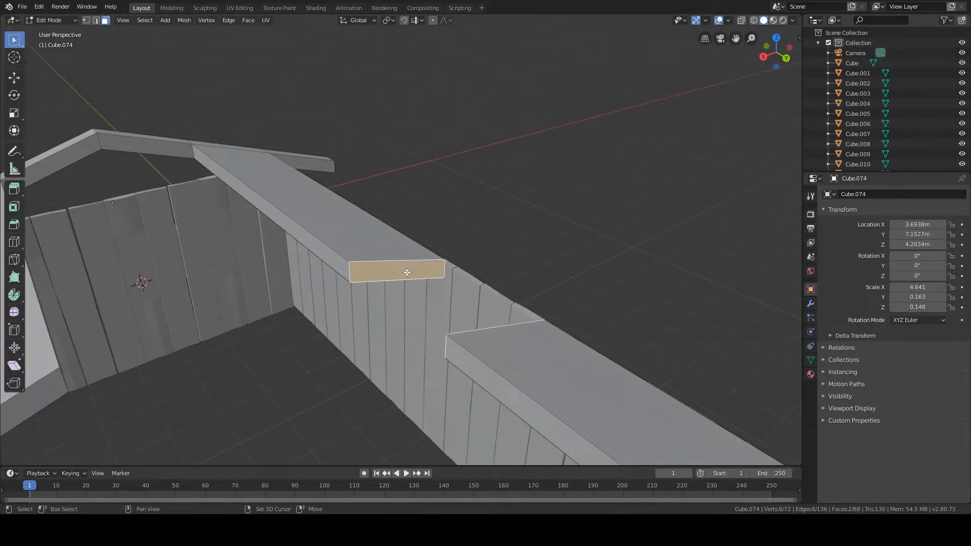
pyautogui.press('x')
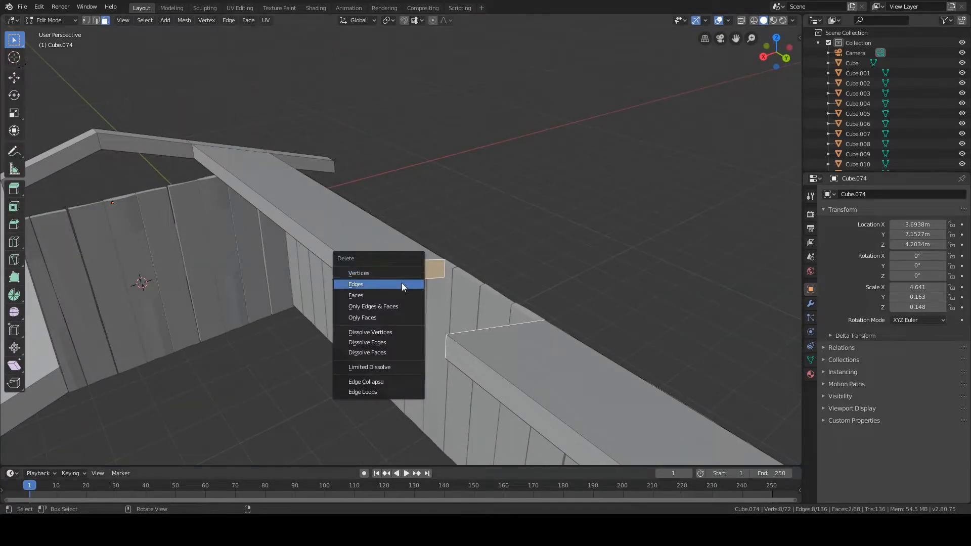
pyautogui.click(400, 294)
# Delete the two facing end faces of the beams above the doorway wall
pyautogui.moveTo(437, 282); pyautogui.dragTo(622, 286, button='middle')
pyautogui.click(673, 253)
pyautogui.moveTo(672, 252); pyautogui.dragTo(371, 145, button='middle')
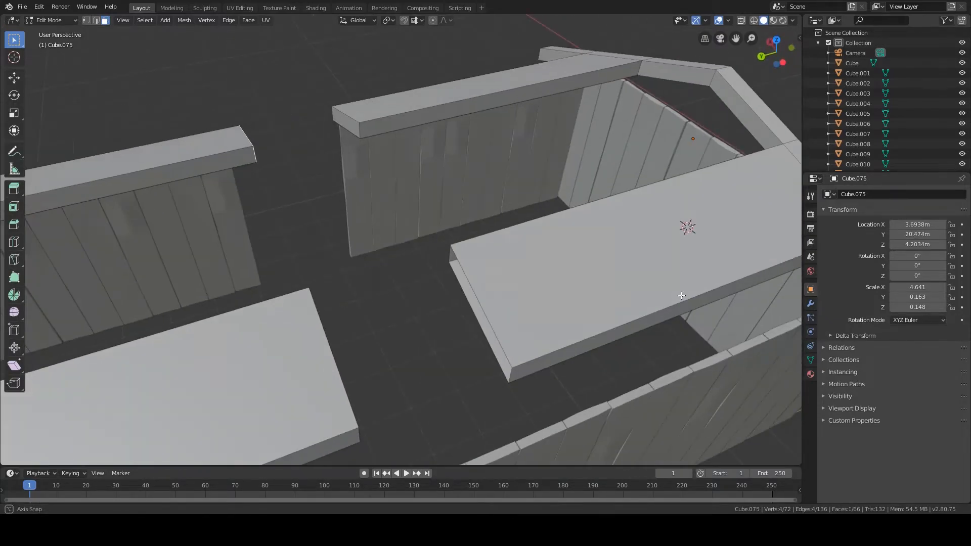
pyautogui.keyDown('shift'); pyautogui.click(351, 128); pyautogui.keyUp('shift')
pyautogui.press('x')
pyautogui.click(357, 130)
# Select the facing ridge-side corner vertices of the open beam ends above the solid wall, and return to Object Mode
pyautogui.moveTo(358, 130); pyautogui.dragTo(444, 272, button='middle')
pyautogui.hotkey('ctrl', 'Tab')
pyautogui.click(444, 241)
pyautogui.click(403, 233)
pyautogui.keyDown('shift'); pyautogui.click(403, 247); pyautogui.keyUp('shift')
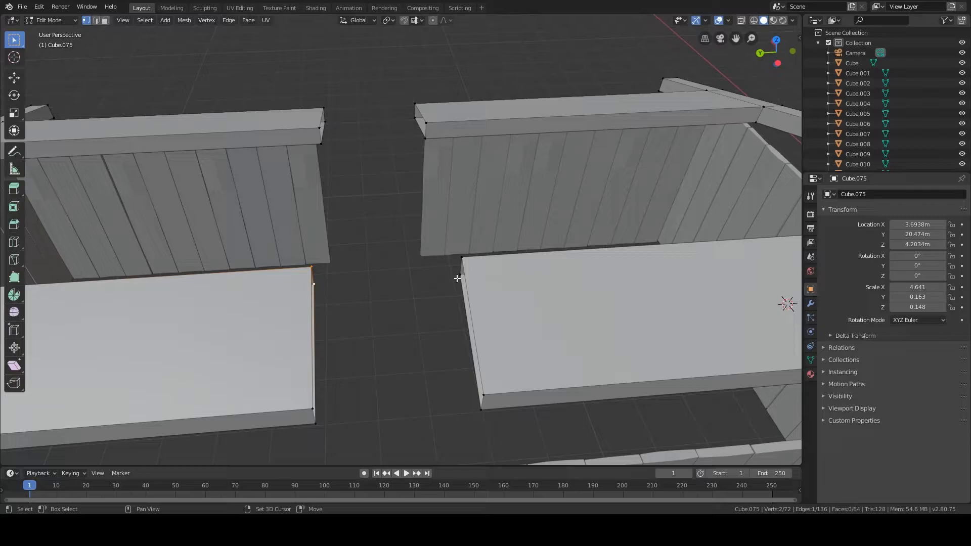
pyautogui.keyDown('shift'); pyautogui.click(460, 280); pyautogui.keyUp('shift')
pyautogui.moveTo(460, 279); pyautogui.dragTo(359, 273, button='middle')
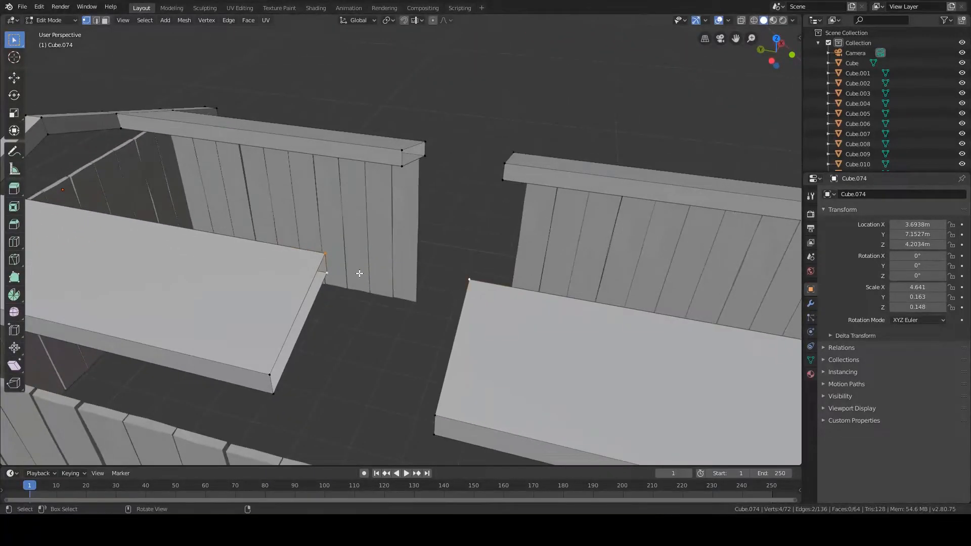
pyautogui.press('Tab')
pyautogui.press('Tab')
pyautogui.moveTo(402, 293); pyautogui.dragTo(453, 296, button='middle')
pyautogui.press('Tab')
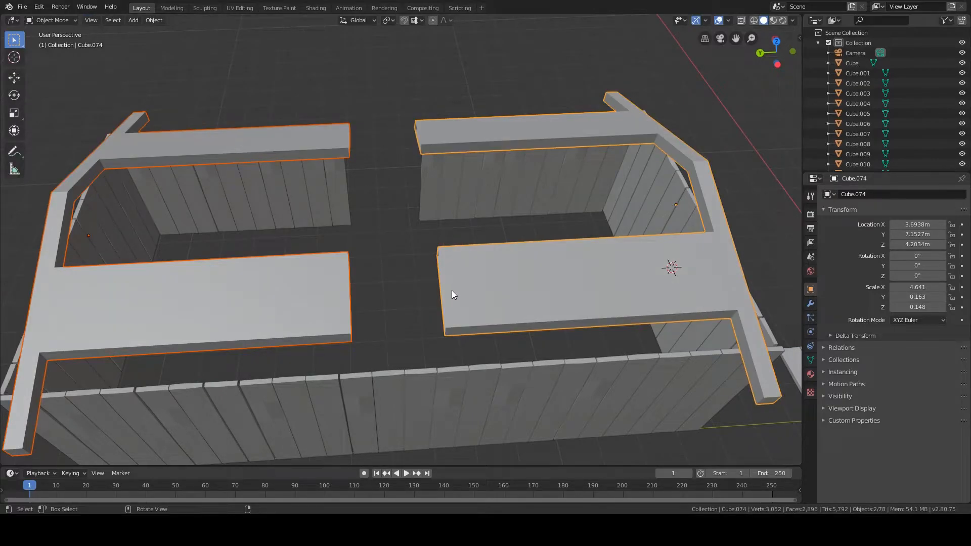
# Parent one rafter half to the other, reselect both halves, and join them into a single object
pyautogui.hotkey('ctrl', 'p')
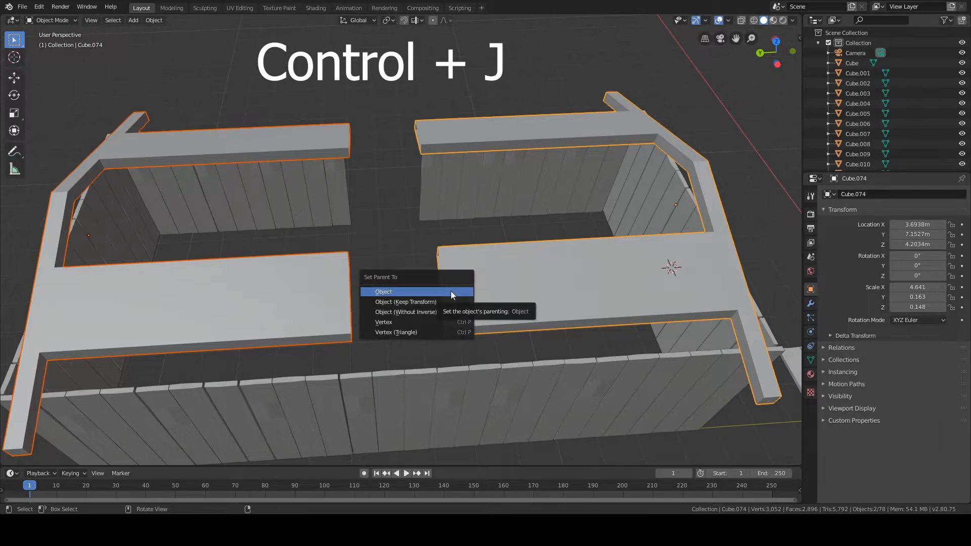
pyautogui.click(451, 292)
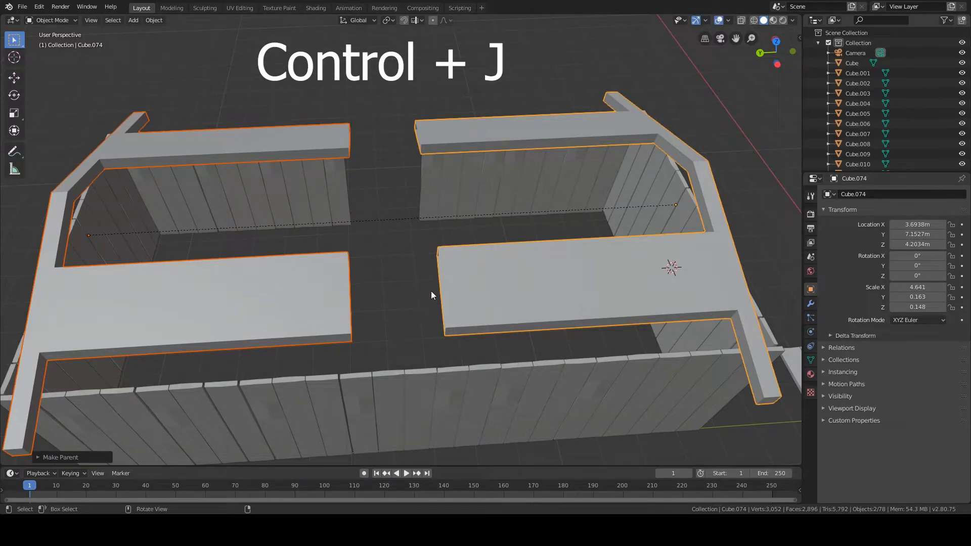
pyautogui.click(484, 287)
pyautogui.keyDown('shift'); pyautogui.click(336, 289); pyautogui.keyUp('shift')
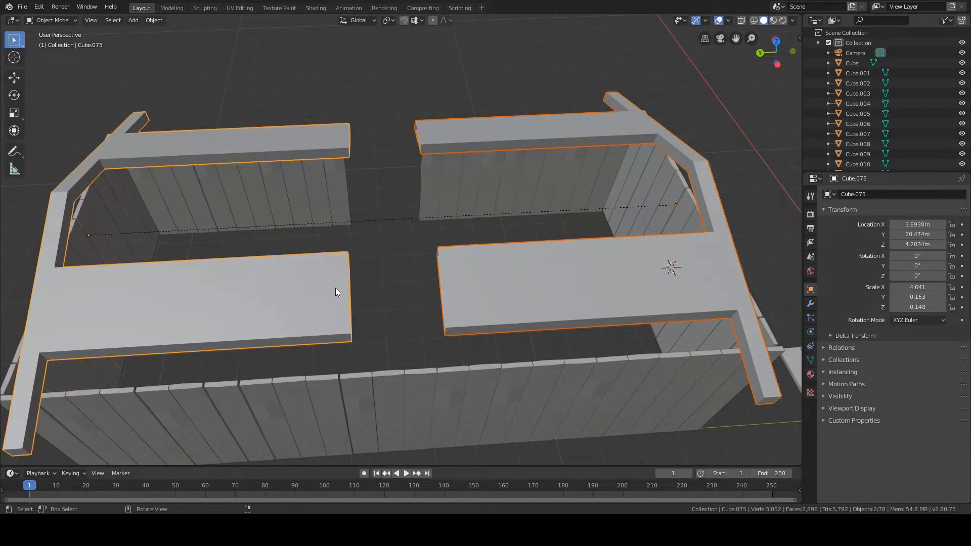
pyautogui.hotkey('ctrl', 'j')
# In Edit Mode, fill faces between the open beam ends above the solid wall to make one continuous beam
pyautogui.moveTo(456, 310); pyautogui.dragTo(433, 293, button='middle')
pyautogui.press('Tab')
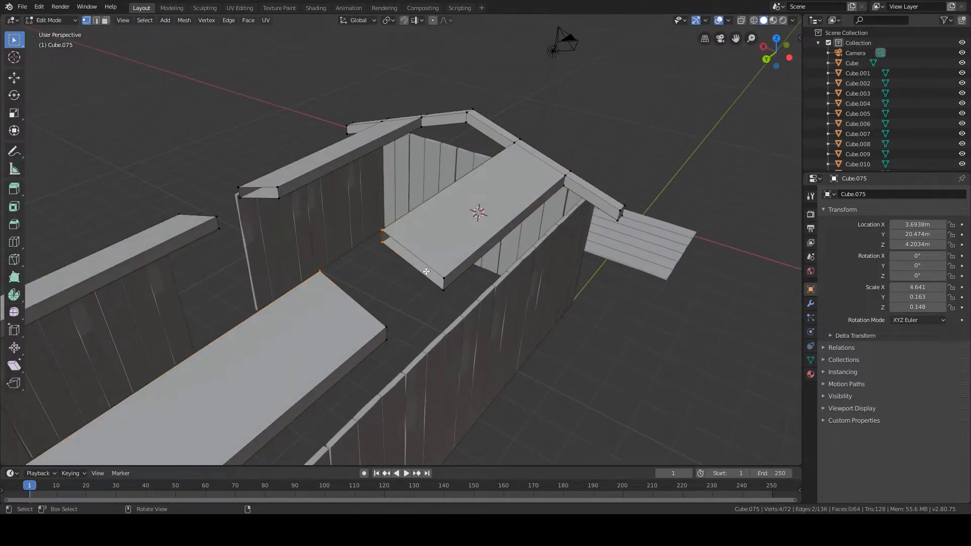
pyautogui.scroll(1, 426, 271)
pyautogui.moveTo(405, 264); pyautogui.dragTo(402, 303, button='middle')
pyautogui.press('f')
pyautogui.keyDown('shift'); pyautogui.click(399, 242); pyautogui.keyUp('shift')
pyautogui.press('f')
pyautogui.press('f')
pyautogui.keyDown('shift'); pyautogui.click(353, 274); pyautogui.keyUp('shift')
pyautogui.press('f')
# Fill the remaining faces bridging the beam ends on the doorway side and return to Object Mode
pyautogui.keyDown('shift'); pyautogui.click(577, 277); pyautogui.keyUp('shift')
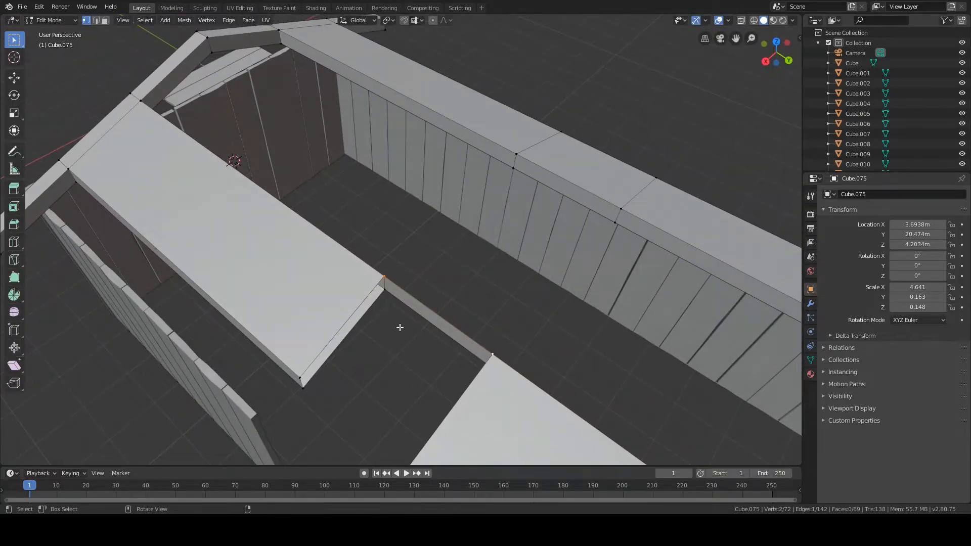
pyautogui.press('f')
pyautogui.press('f')
pyautogui.moveTo(374, 390); pyautogui.dragTo(454, 289, button='middle')
pyautogui.press('Tab')
# Add a cube and move it up into the gable opening below the ridge, to about X 3.757 m, Z 4.586 m
pyautogui.moveTo(305, 330); pyautogui.dragTo(342, 331, button='middle')
pyautogui.press('KP_1')
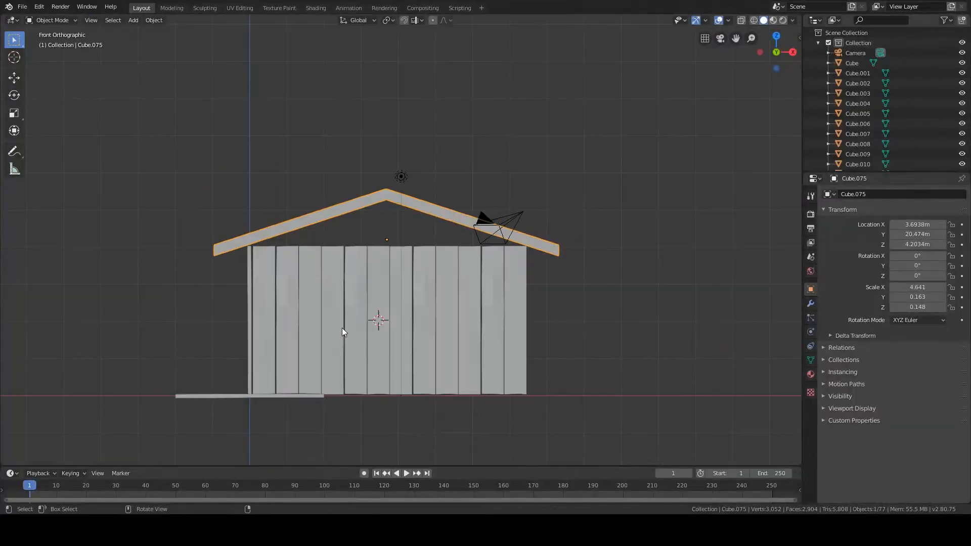
pyautogui.scroll(2, 354, 269)
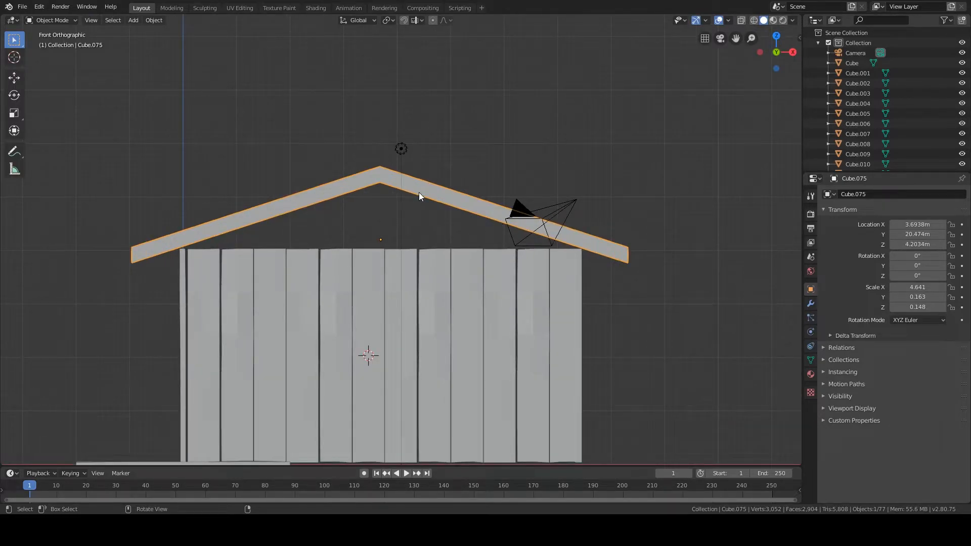
pyautogui.scroll(1, 405, 226)
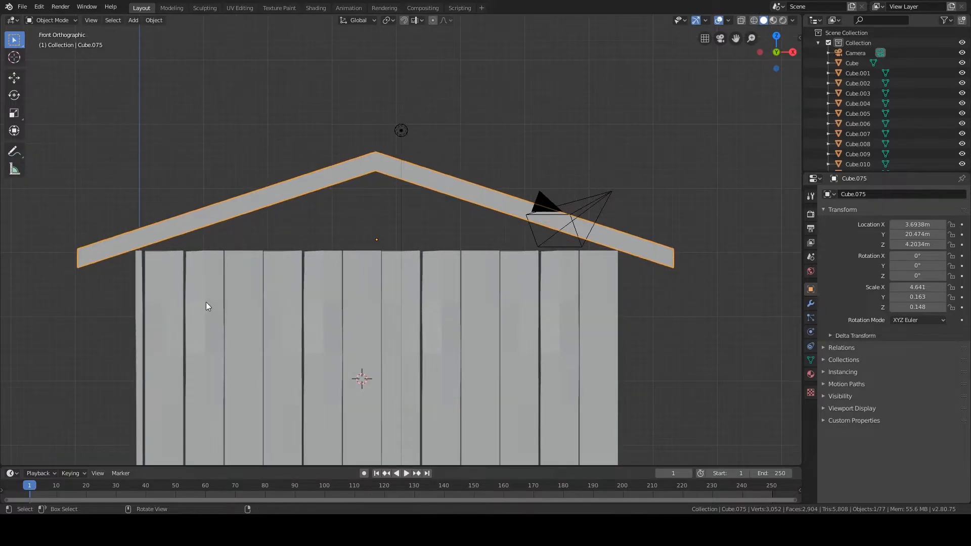
pyautogui.hotkey('shift', 'a')
pyautogui.moveTo(287, 299)
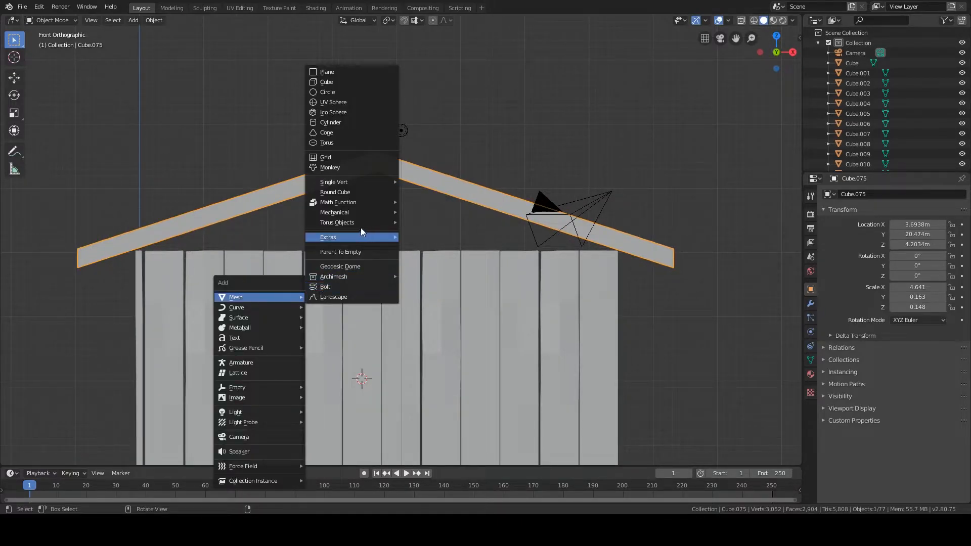
pyautogui.click(328, 82)
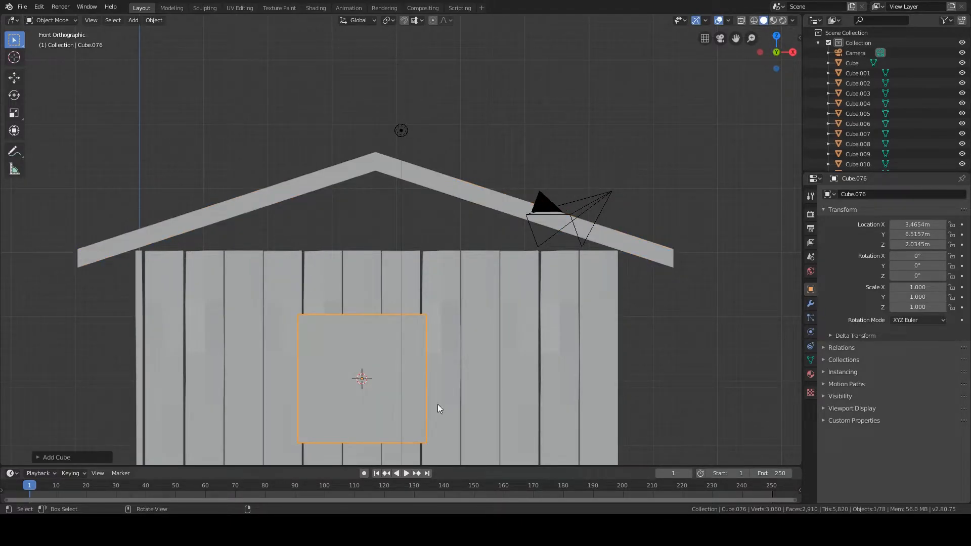
pyautogui.press('g')
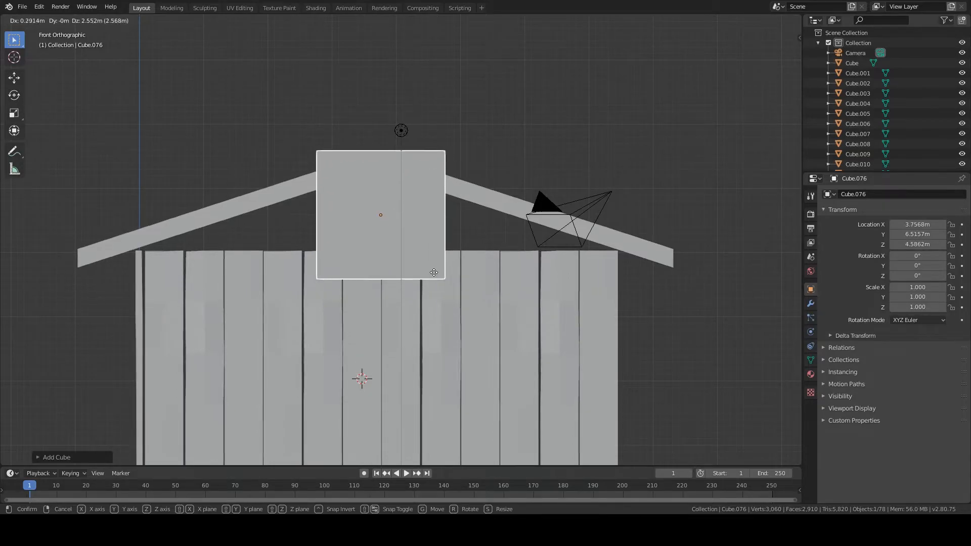
pyautogui.click(434, 272)
# Scale the cube down uniformly to about 0.111 and thin it along Y to about 0.059
pyautogui.press('s')
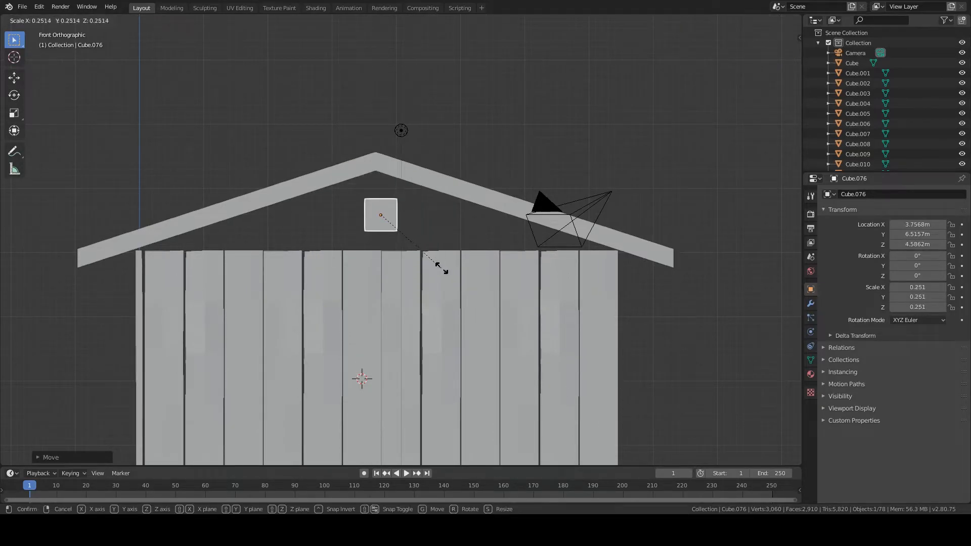
pyautogui.click(407, 238)
pyautogui.moveTo(505, 248); pyautogui.dragTo(537, 287, button='middle')
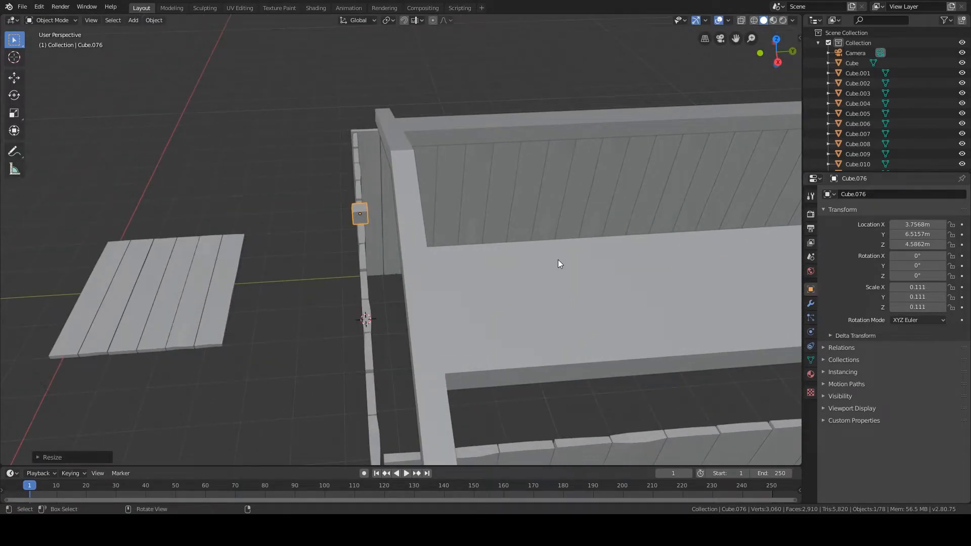
pyautogui.press('s')
pyautogui.press('y')
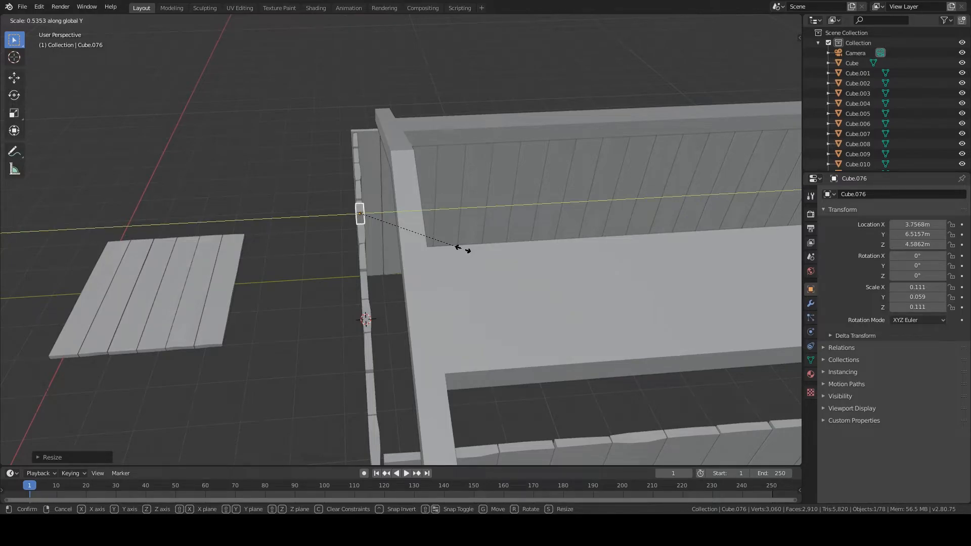
pyautogui.click(462, 249)
# Select the roof frame and scale it along Y to about 0.150
pyautogui.moveTo(329, 287); pyautogui.dragTo(543, 287, button='middle')
pyautogui.click(496, 253)
pyautogui.press('KP_7')
pyautogui.scroll(-4, 543, 285)
pyautogui.keyDown('shift'); pyautogui.scroll(-4, 469, 168); pyautogui.keyUp('shift')
pyautogui.keyDown('shift'); pyautogui.moveTo(509, 110); pyautogui.dragTo(554, 332, button='middle'); pyautogui.keyUp('shift')
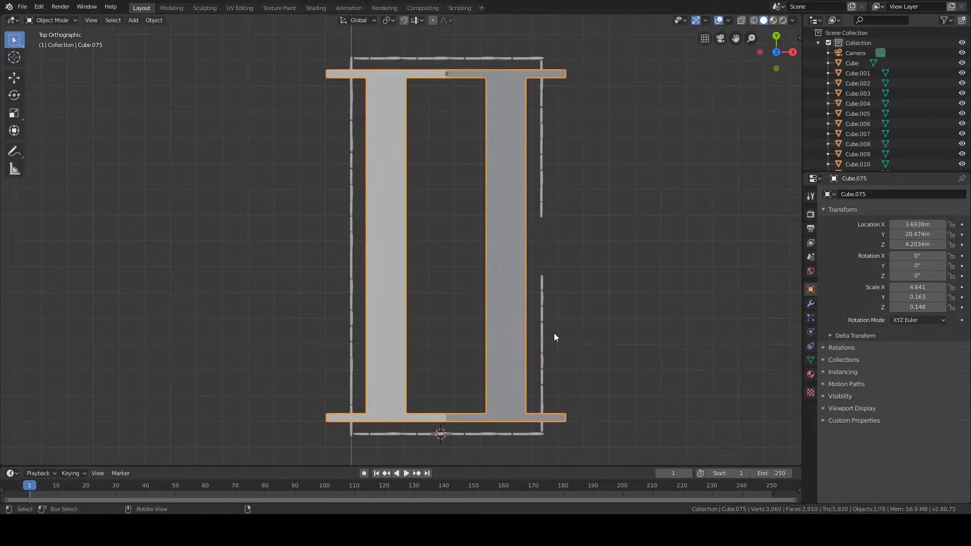
pyautogui.press('s')
pyautogui.press('y')
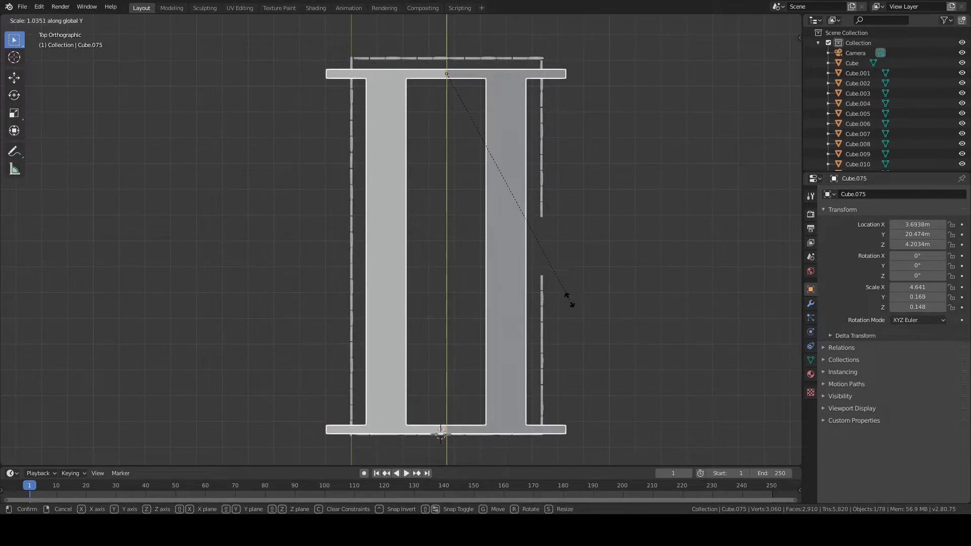
pyautogui.click(561, 273)
# Set the roof frame's origin to the centre of its geometry
pyautogui.moveTo(566, 271); pyautogui.dragTo(503, 259, button='middle')
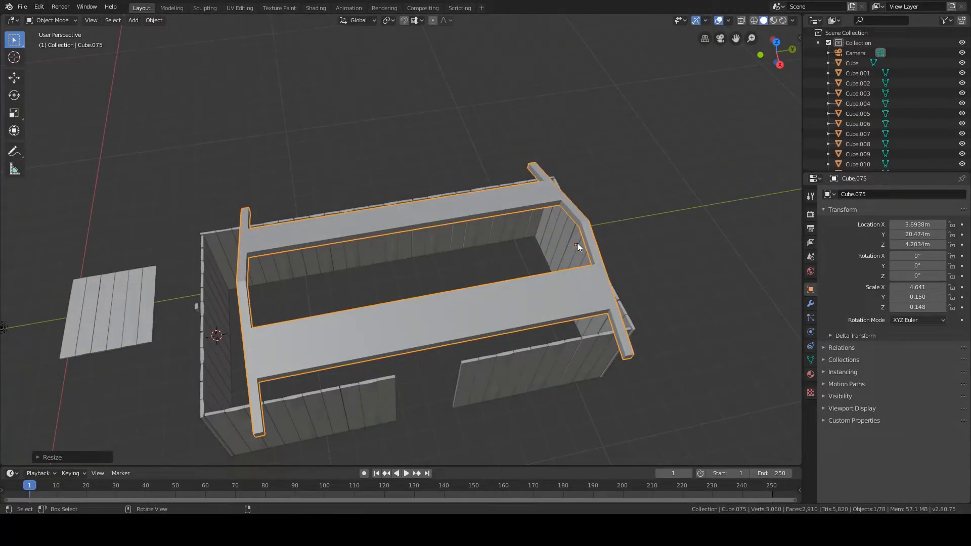
pyautogui.moveTo(578, 241); pyautogui.dragTo(481, 342, button='middle')
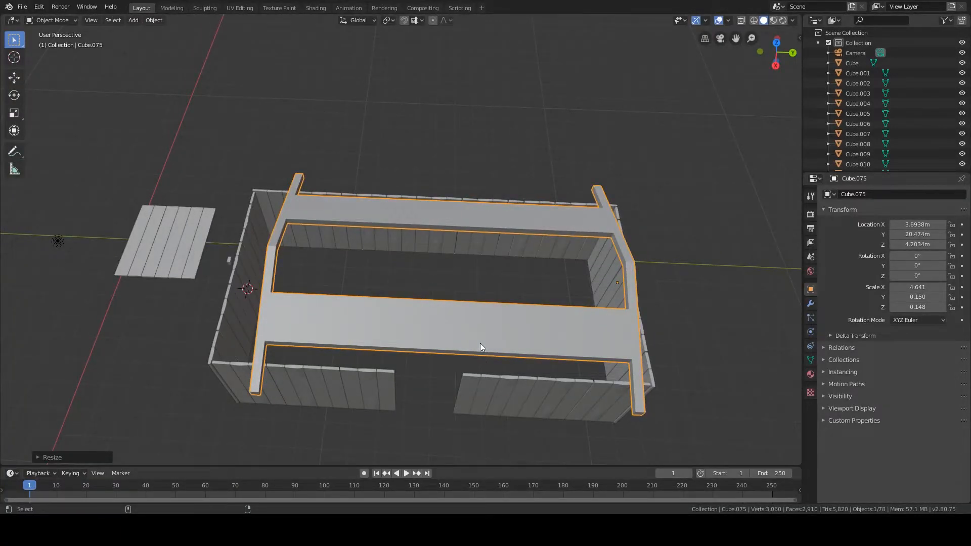
pyautogui.hotkey('shift', 'ctrl', 'alt', 'c')
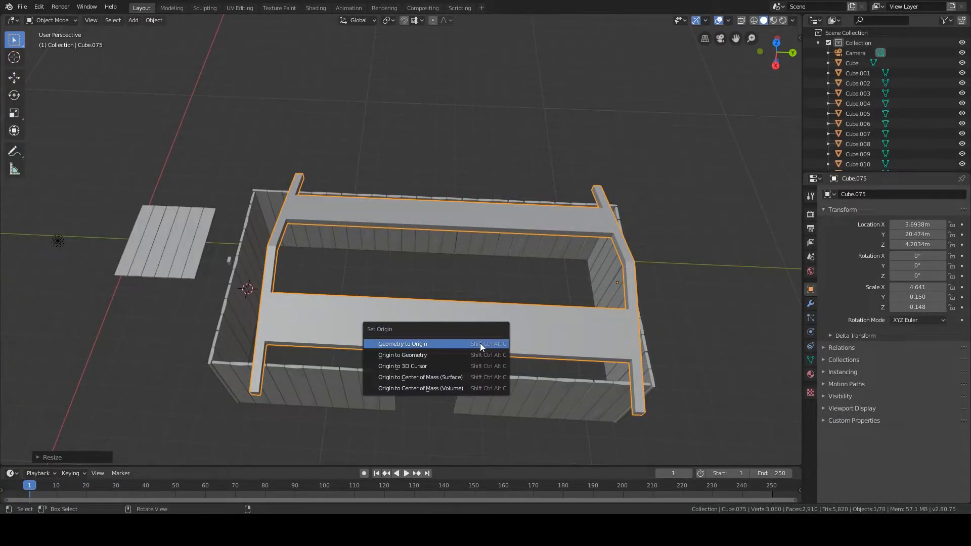
pyautogui.click(444, 357)
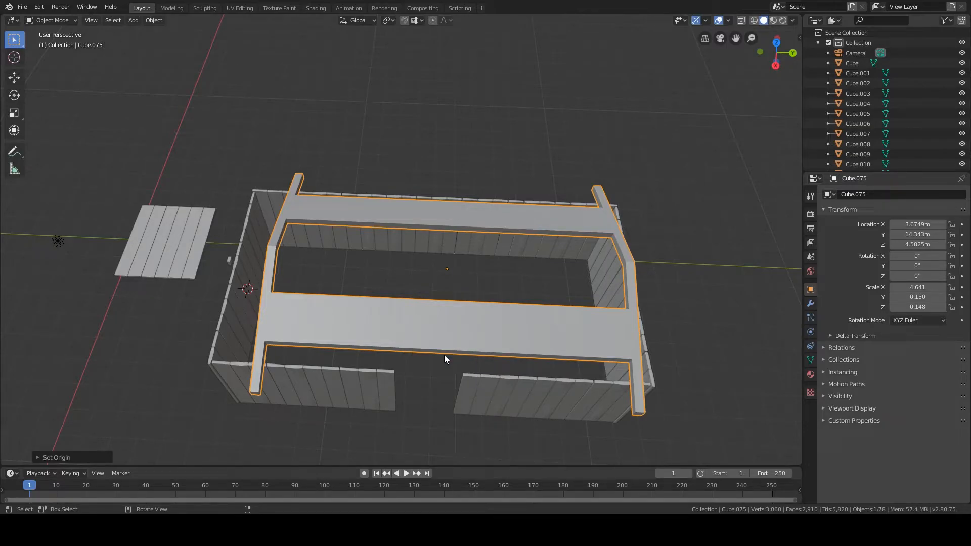
# Move the roof frame along Y to about 13.873 m to centre it between the end walls
pyautogui.press('KP_7')
pyautogui.keyDown('shift'); pyautogui.moveTo(505, 264); pyautogui.dragTo(493, 307, button='middle'); pyautogui.keyUp('shift')
pyautogui.press('g')
pyautogui.press('y')
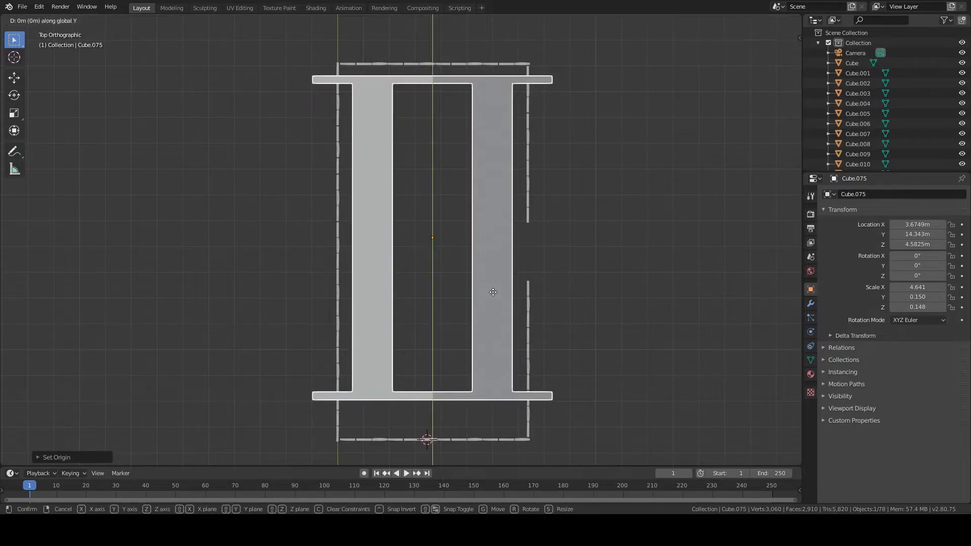
pyautogui.click(489, 304)
# Stretch the roof frame along Y to about 0.175 and shift it to about Y 13.834 m, aligning its rafters with the end walls
pyautogui.press('s')
pyautogui.press('y')
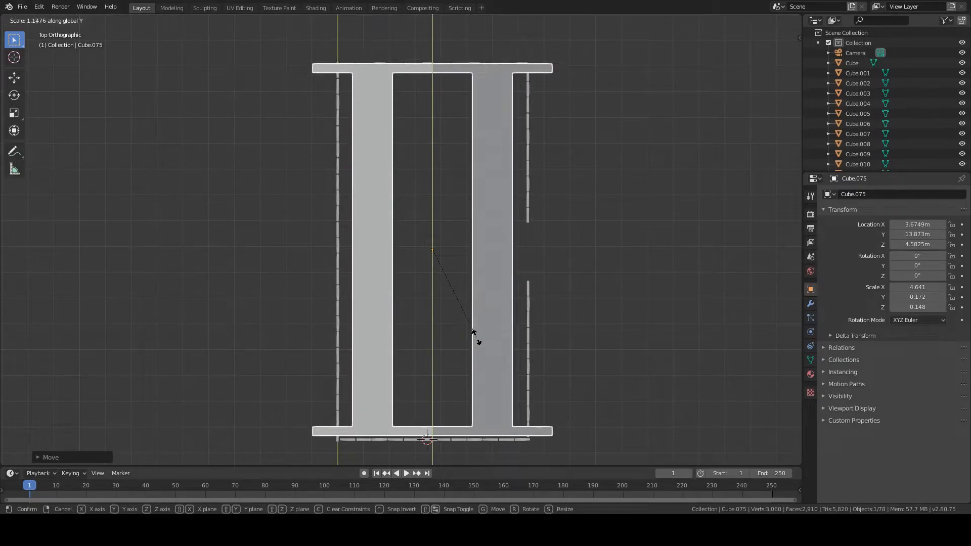
pyautogui.click(478, 339)
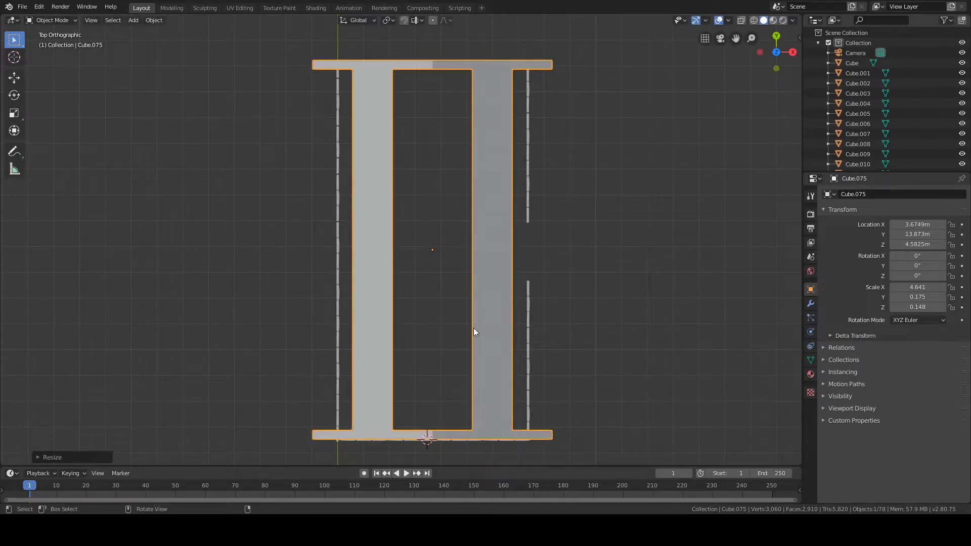
pyautogui.press('g')
pyautogui.press('y')
pyautogui.click(474, 333)
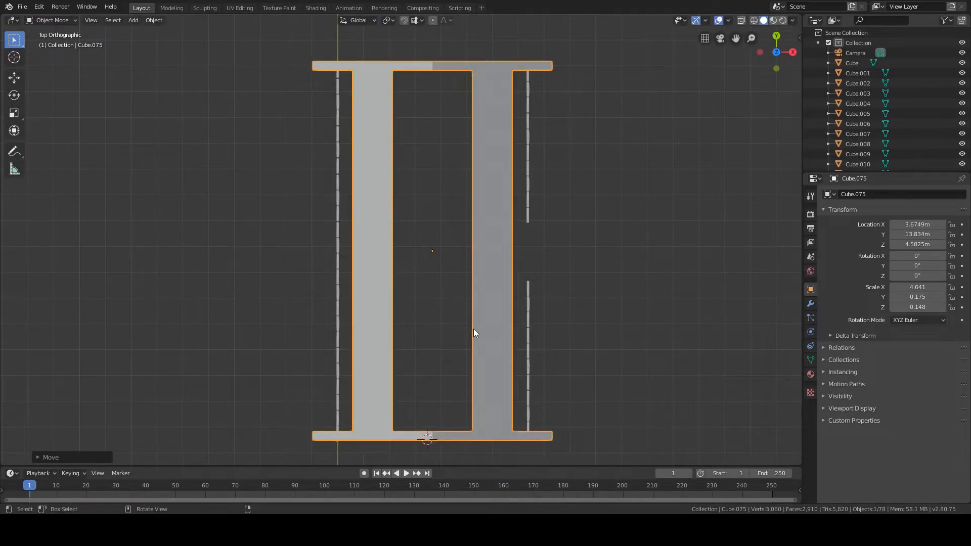
# Select the small cube and lower it along Z to about 4.146 m so it rests on the end wall's top edge
pyautogui.moveTo(541, 364); pyautogui.dragTo(513, 263, button='middle')
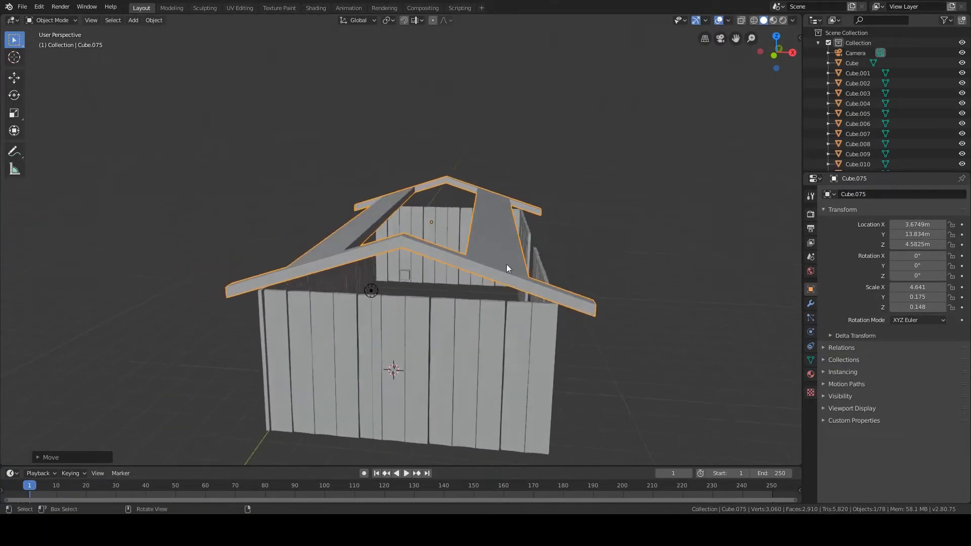
pyautogui.click(404, 277)
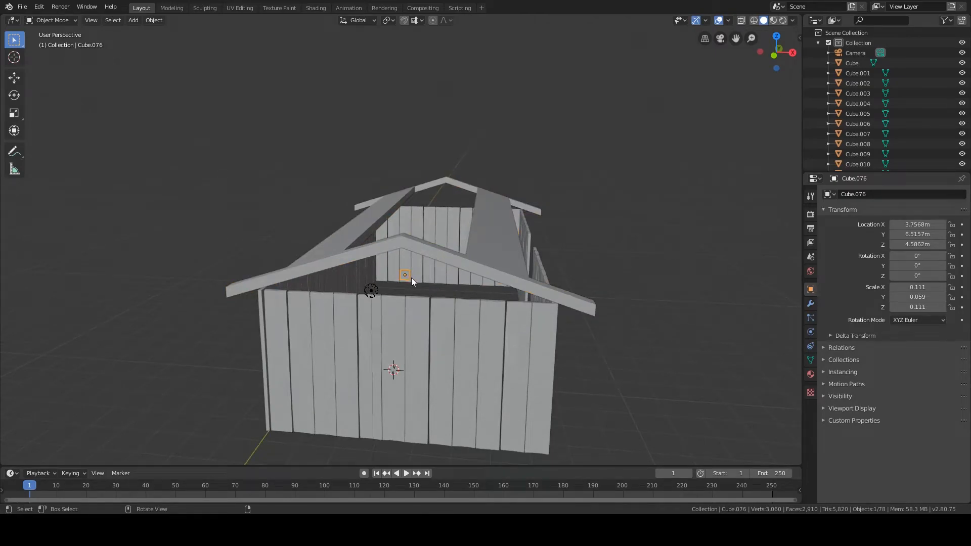
pyautogui.press('KP_1')
pyautogui.scroll(8, 445, 222)
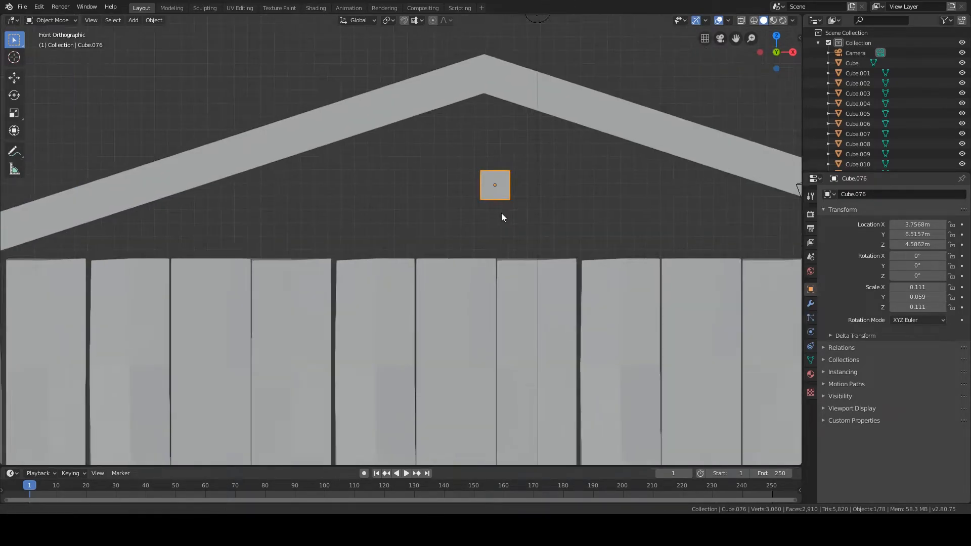
pyautogui.press('g')
pyautogui.press('z')
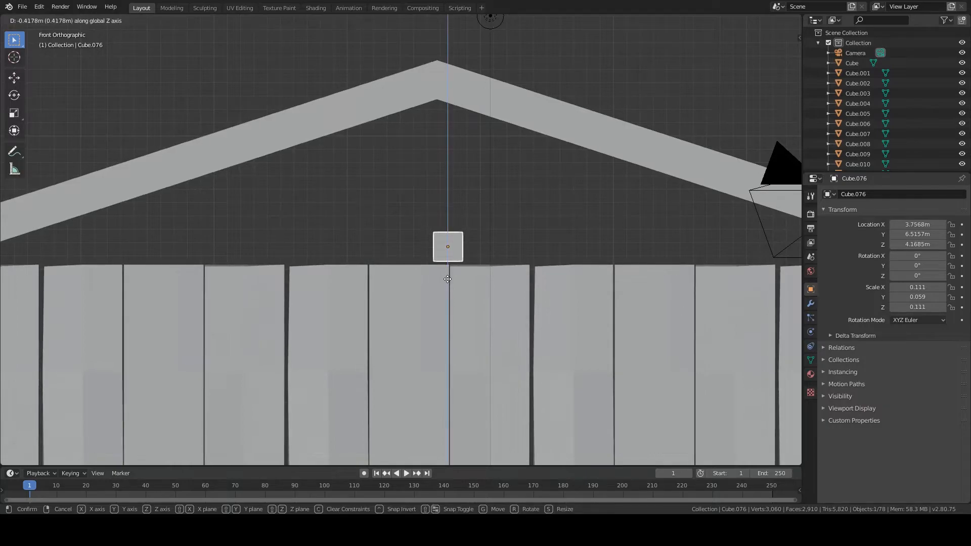
pyautogui.click(449, 281)
# Stretch the cube along X to about 3.434 as a crossbeam and centre it under the rafters at about X 3.725 m
pyautogui.scroll(-5, 478, 268)
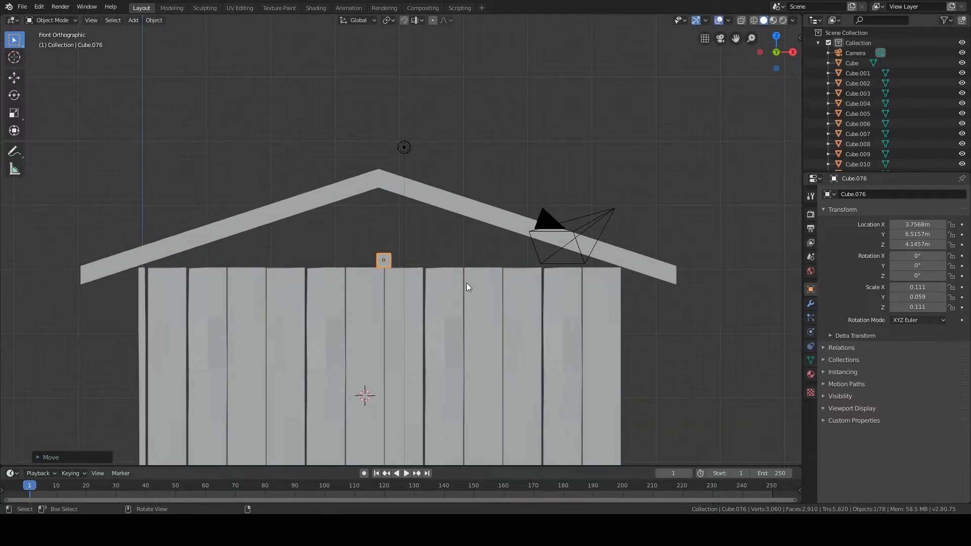
pyautogui.press('s')
pyautogui.press('x')
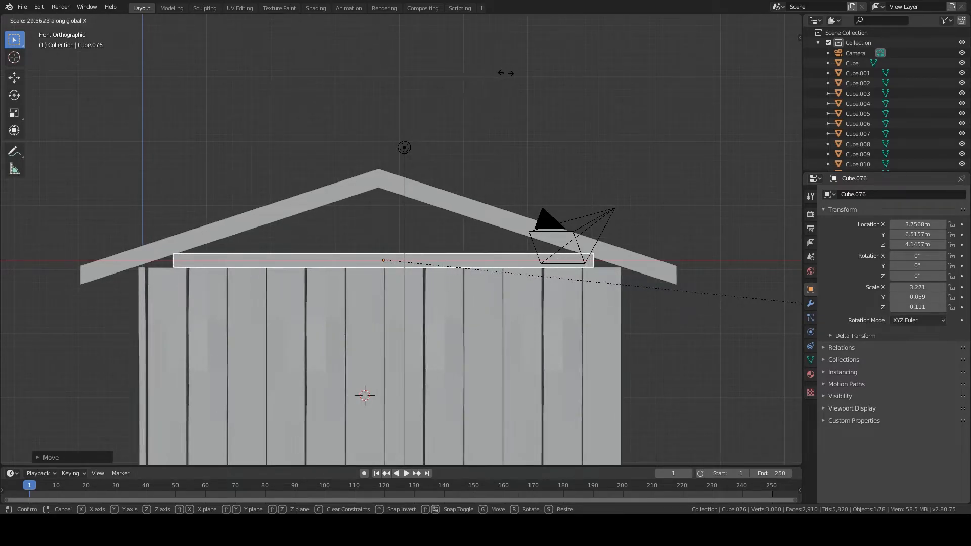
pyautogui.click(630, 87)
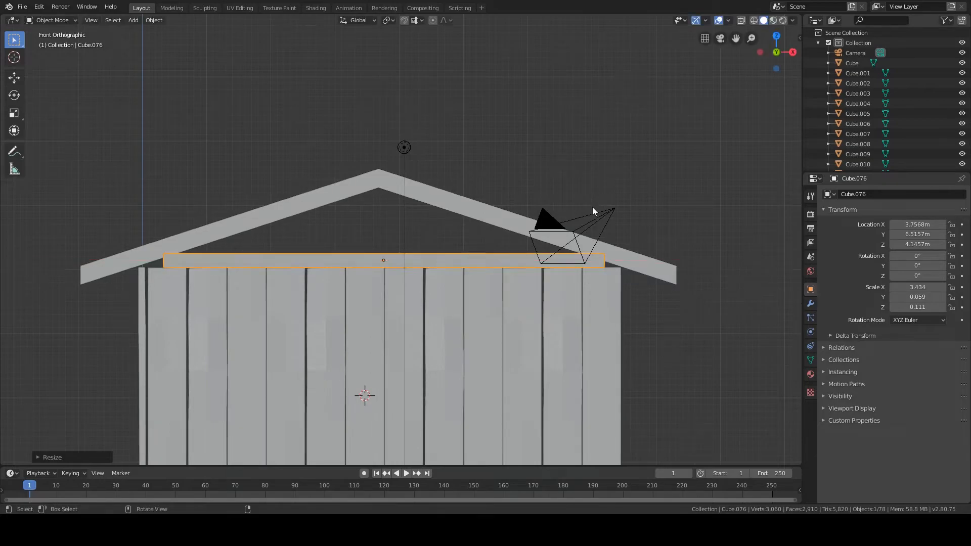
pyautogui.press('g')
pyautogui.press('x')
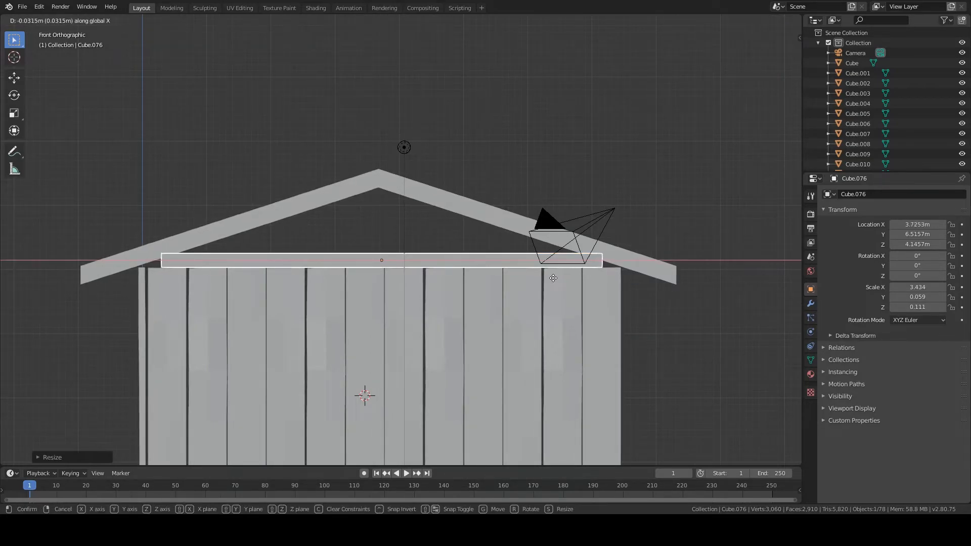
pyautogui.click(549, 281)
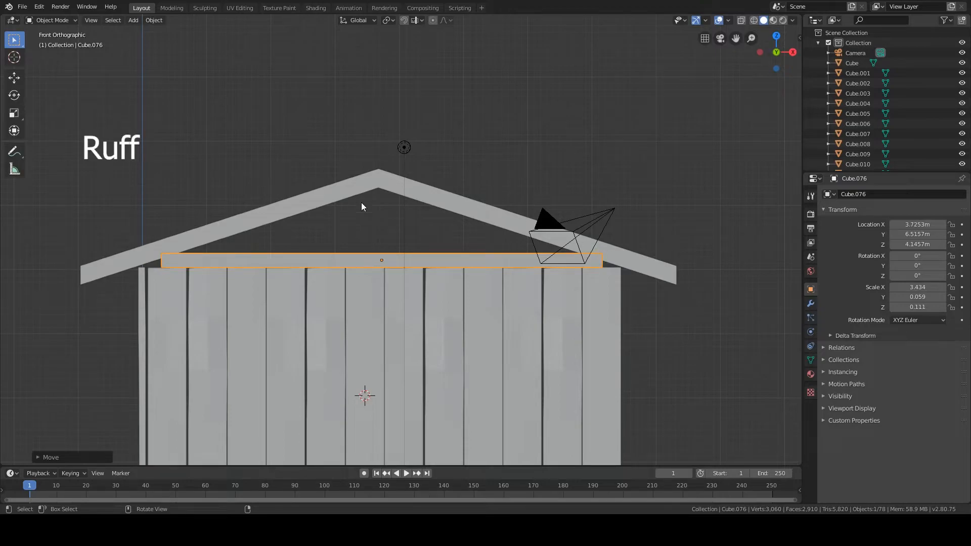
# In Edit Mode with wireframe display, widen the crossbeam's bottom vertices along X so its ends slope with the rafters, and return to Object Mode
pyautogui.press('Tab')
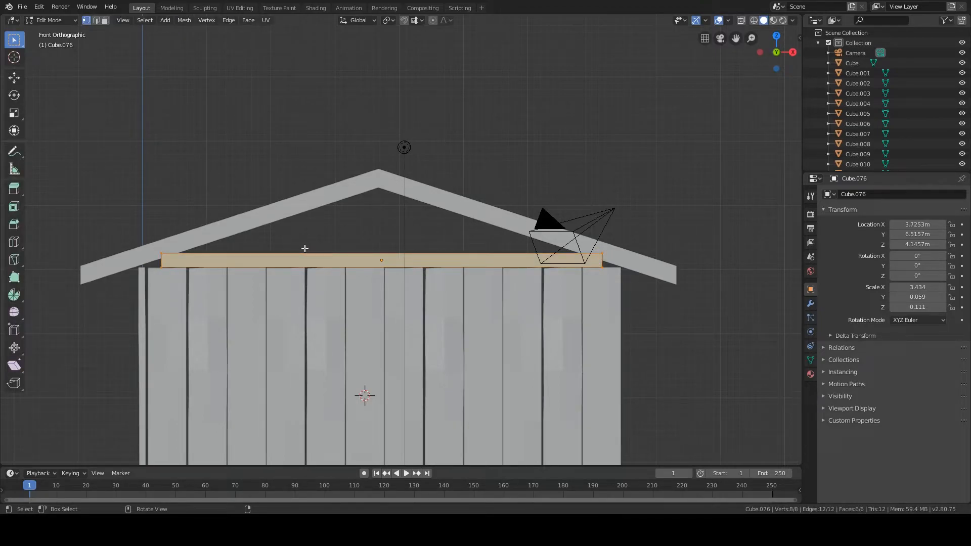
pyautogui.hotkey('shift', 'z')
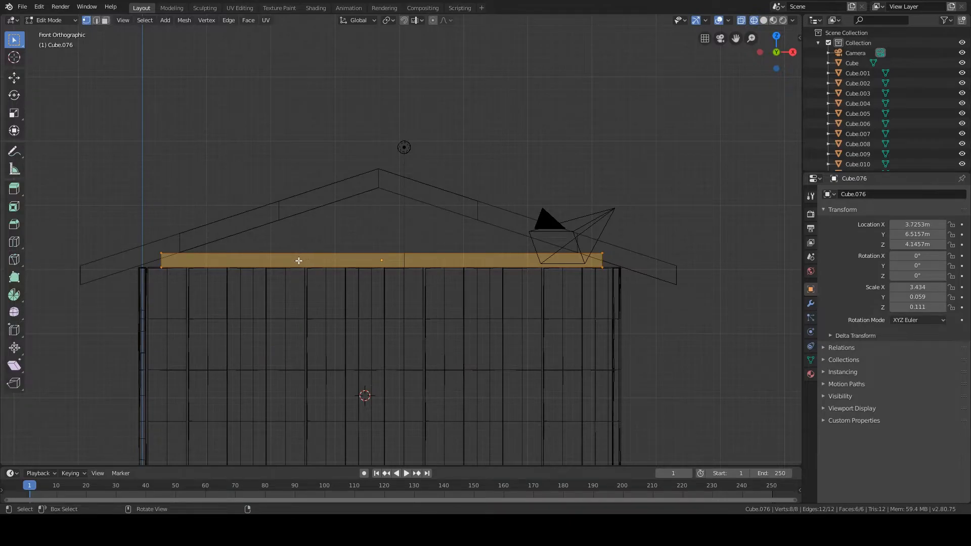
pyautogui.hotkey('alt', 'a')
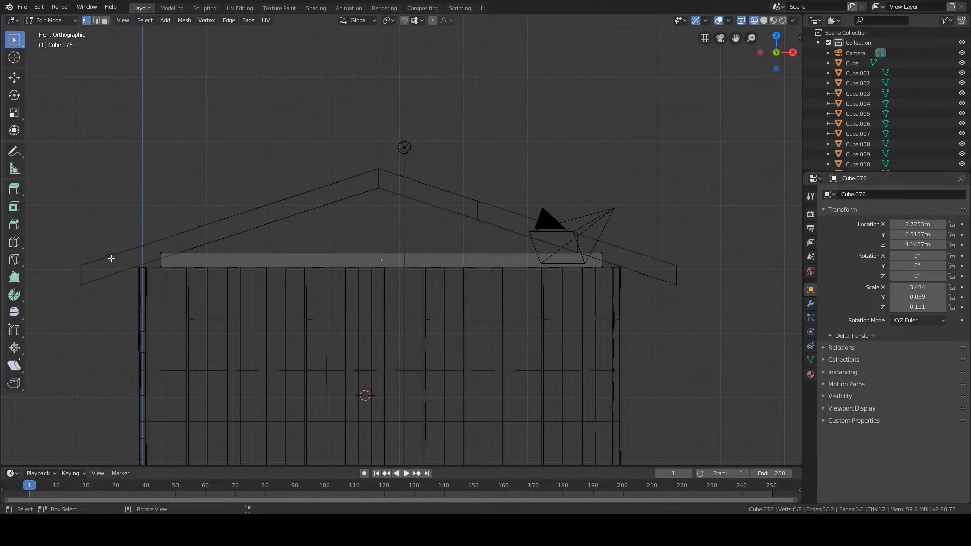
pyautogui.moveTo(106, 259); pyautogui.dragTo(654, 368)
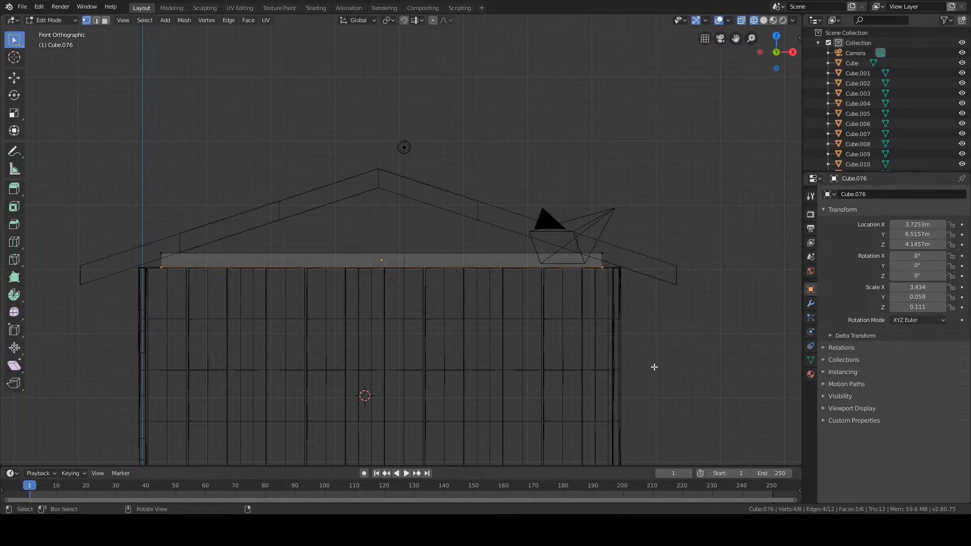
pyautogui.press('s')
pyautogui.press('x')
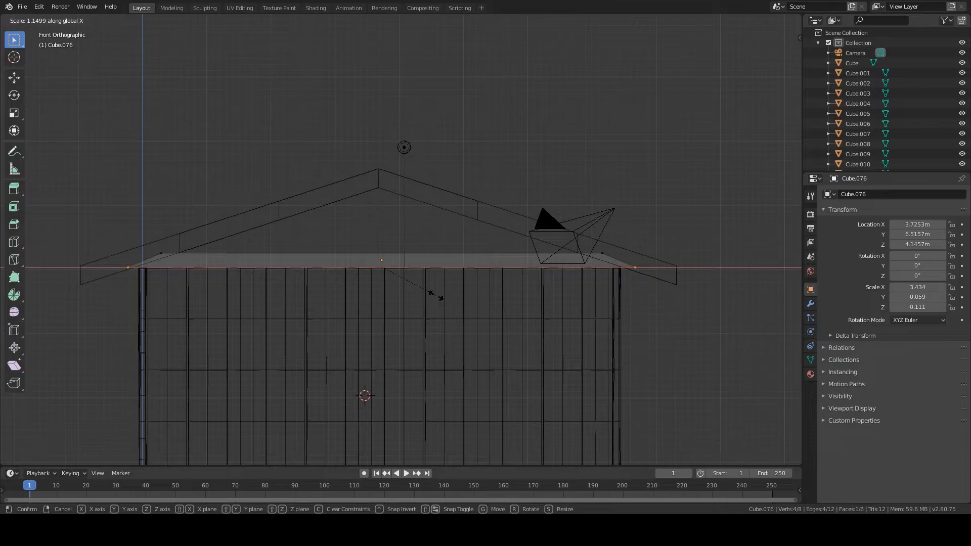
pyautogui.click(438, 296)
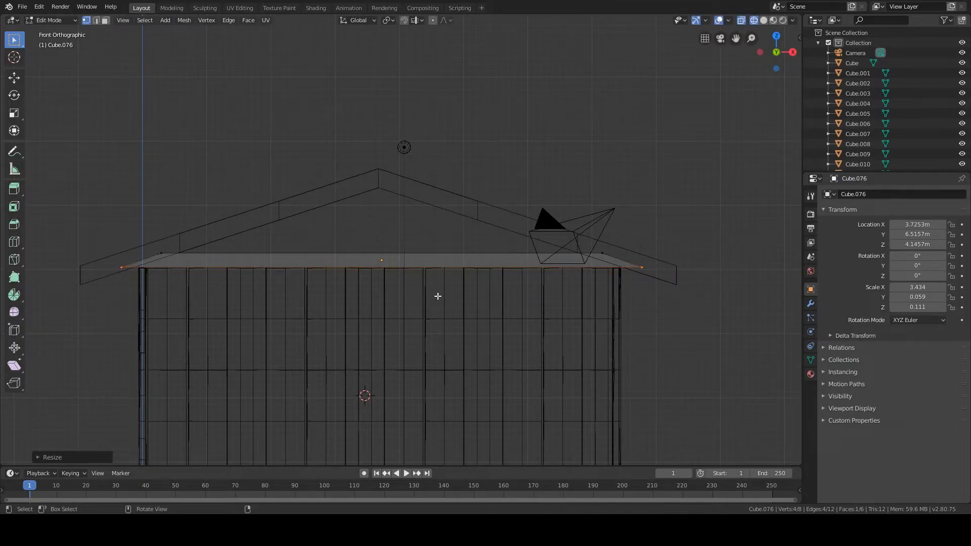
pyautogui.press('Tab')
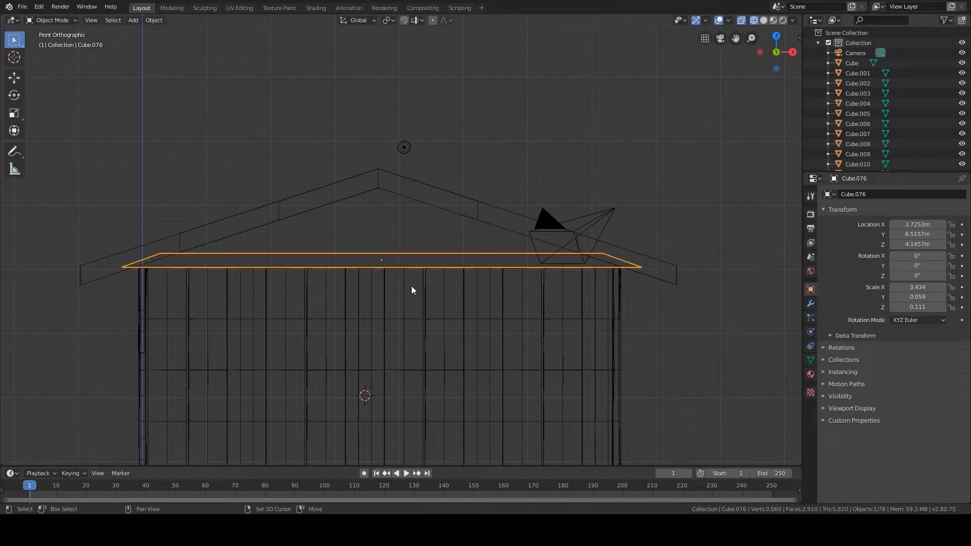
# Duplicate the sloped crossbeam and raise the copy along Z to about 4.379 m, directly above the first one
pyautogui.hotkey('shift', 'd')
pyautogui.press('x')
pyautogui.press('z')
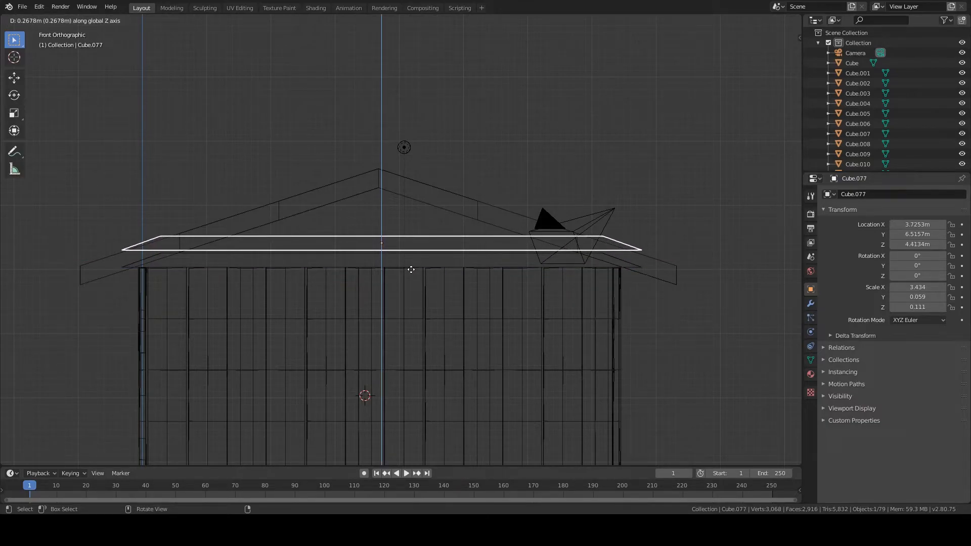
pyautogui.click(408, 270)
pyautogui.scroll(5, 409, 270)
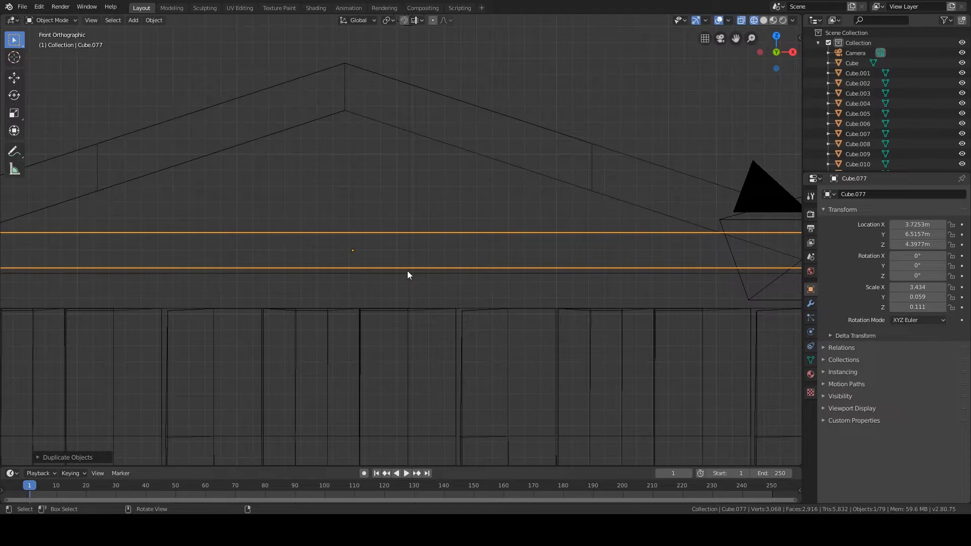
pyautogui.press('g')
pyautogui.press('z')
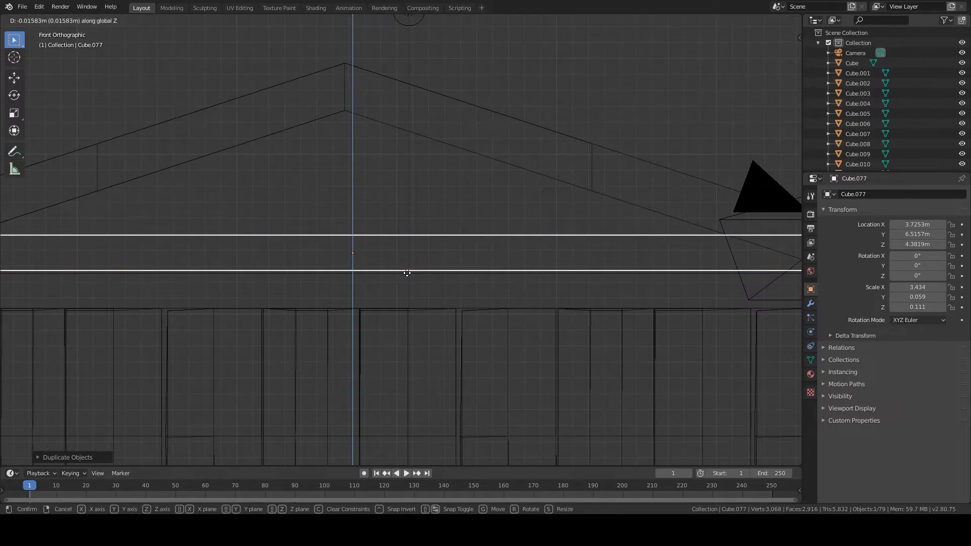
pyautogui.click(407, 274)
pyautogui.scroll(-5, 406, 280)
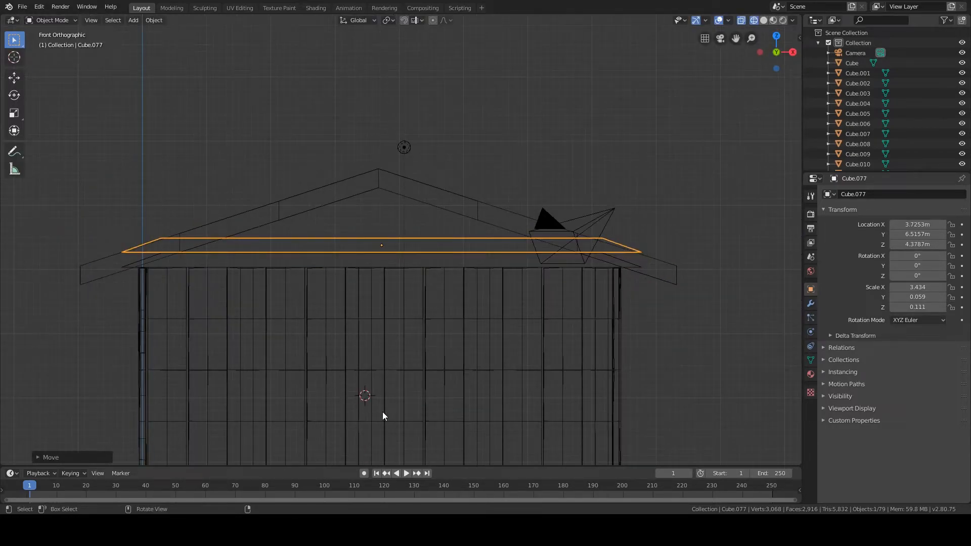
# Narrow the second crossbeam along X to a scale of about 2.940 so it fits between the rafters
pyautogui.press('s')
pyautogui.press('x')
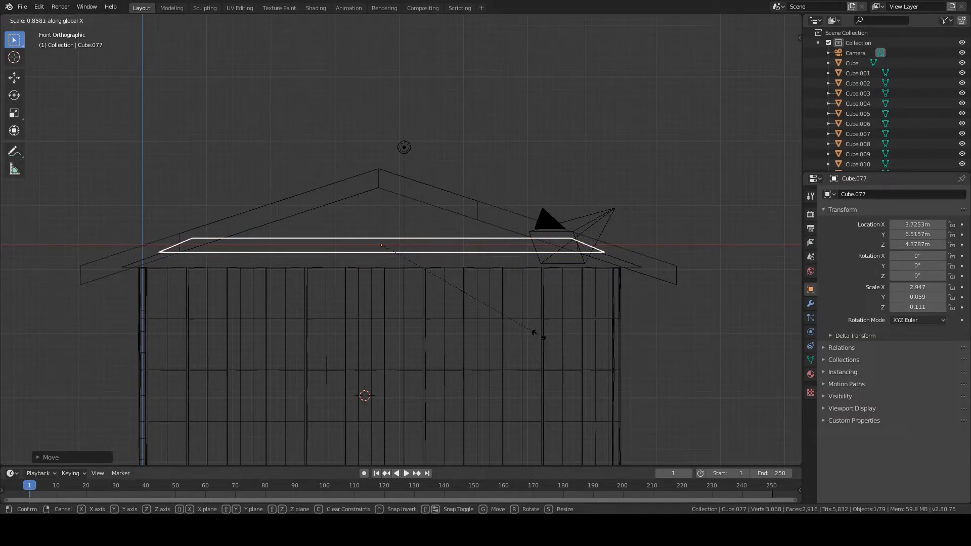
pyautogui.click(538, 335)
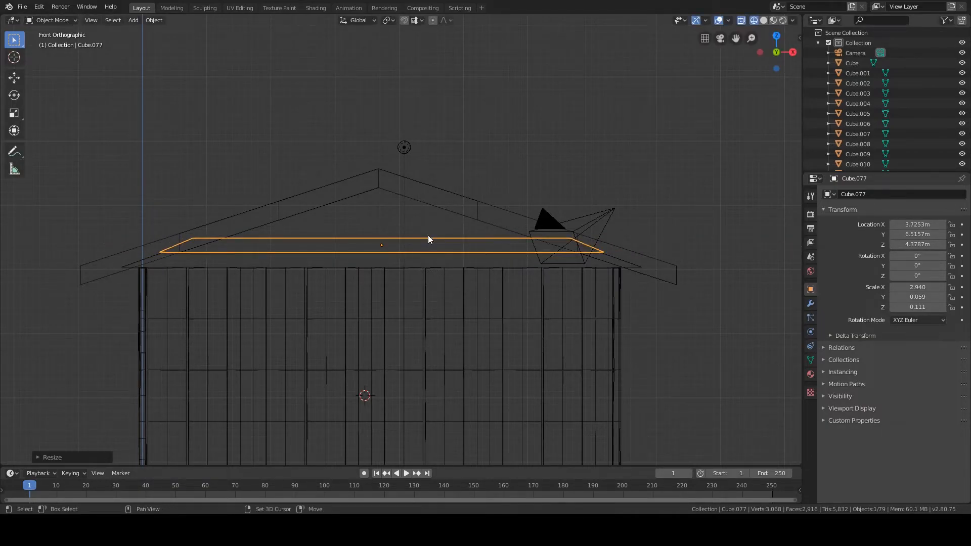
# Duplicate the second crossbeam and raise the copy along Z to about 4.606 m as the third beam
pyautogui.hotkey('shift', 'd')
pyautogui.press('z')
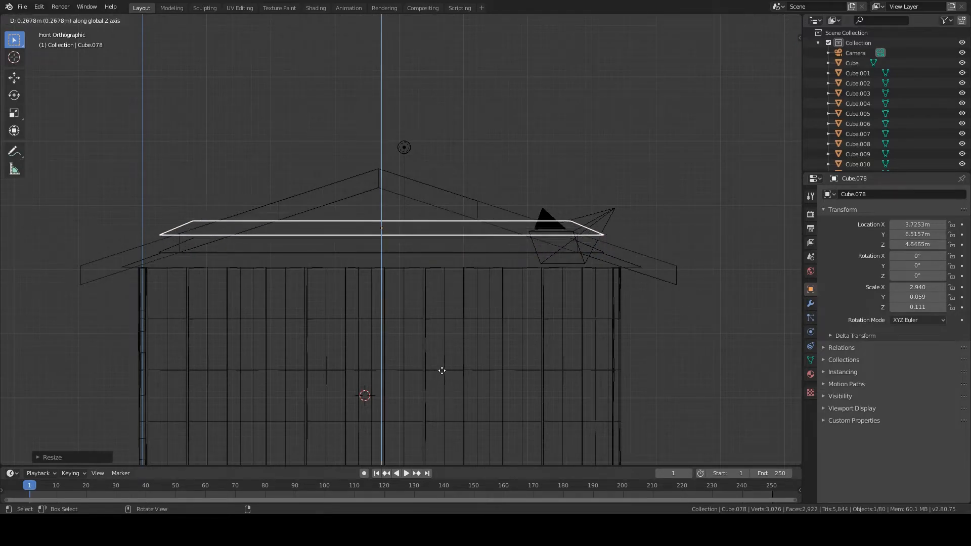
pyautogui.click(442, 375)
pyautogui.scroll(9, 444, 347)
pyautogui.press('g')
pyautogui.press('z')
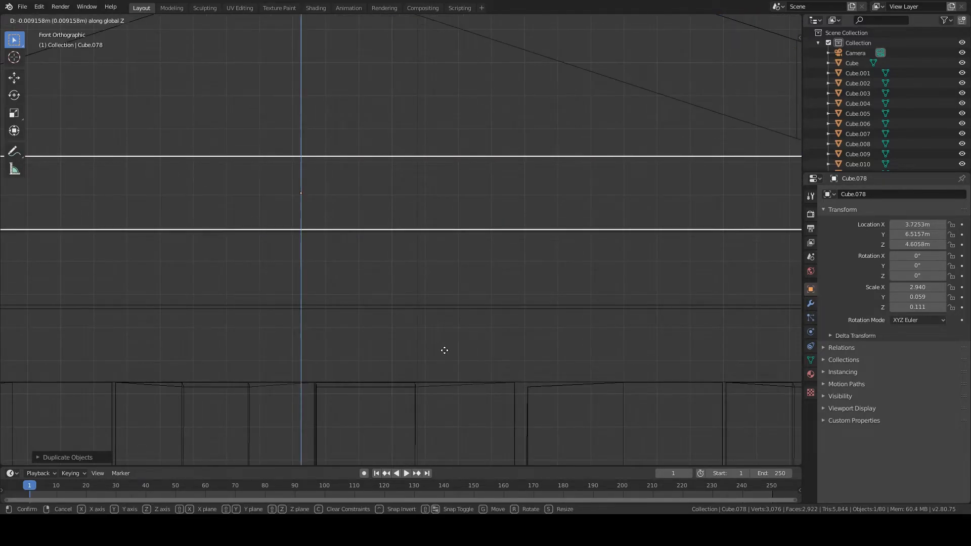
pyautogui.click(445, 349)
pyautogui.scroll(-8, 447, 349)
# Narrow the third crossbeam along X to about 2.504 and adjust its top vertices along X in Edit Mode to follow the rafters
pyautogui.press('s')
pyautogui.press('x')
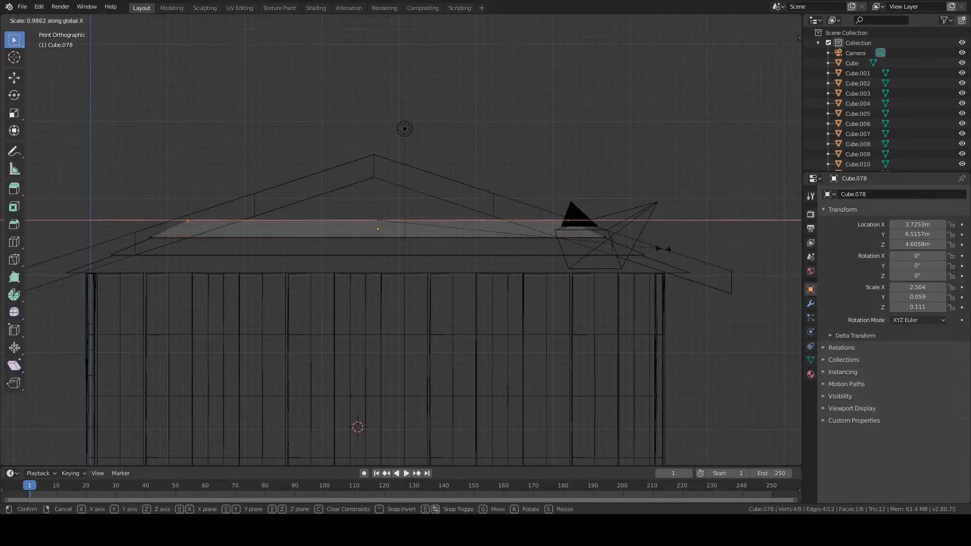
pyautogui.click(510, 319)
# Duplicate the third crossbeam, raise the copy along Z to about 4.849 m and narrow it along X to about 1.961
pyautogui.hotkey('shift', 'd')
pyautogui.press('z')
pyautogui.click(514, 301)
pyautogui.scroll(-2, 521, 299)
pyautogui.press('s')
pyautogui.press('x')
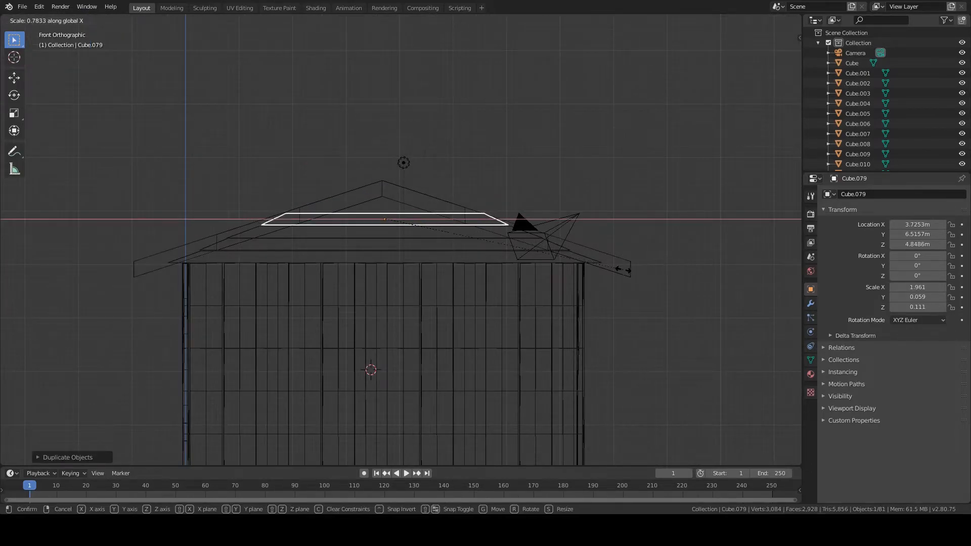
pyautogui.click(624, 268)
# In Edit Mode, scale the fourth crossbeam's top vertices along X to match the rafter slope, and return to Object Mode
pyautogui.scroll(3, 556, 243)
pyautogui.keyDown('shift'); pyautogui.moveTo(507, 215); pyautogui.dragTo(499, 284, button='middle'); pyautogui.keyUp('shift')
pyautogui.press('Tab')
pyautogui.press('s')
pyautogui.press('x')
pyautogui.click(605, 311)
pyautogui.press('Tab')
# Duplicate the fourth crossbeam, raise the copy along Z to about 5.078 m and narrow it along X to about 1.342
pyautogui.hotkey('shift', 'd')
pyautogui.press('z')
pyautogui.click(707, 276)
pyautogui.press('s')
pyautogui.press('x')
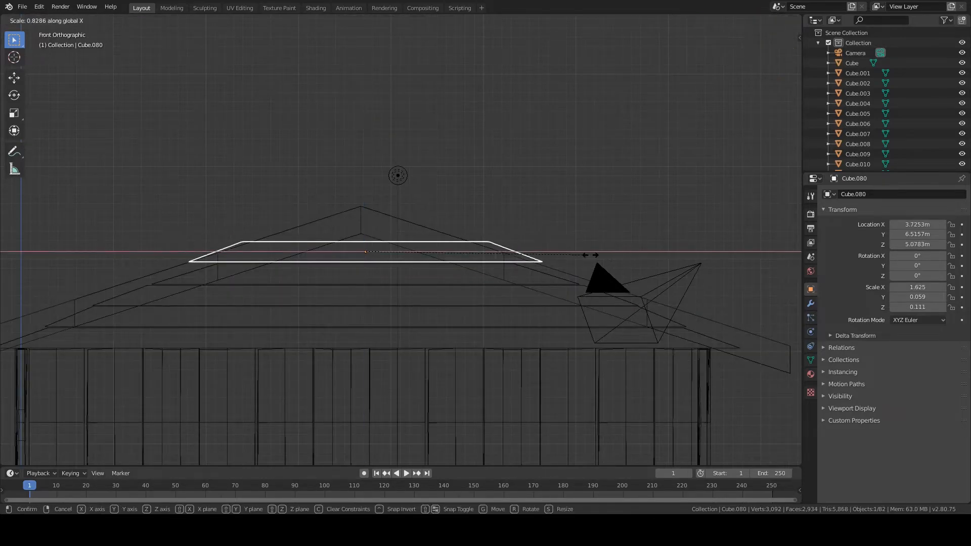
pyautogui.click(465, 253)
# In Edit Mode, narrow and raise the topmost crossbeam's upper vertices to fit under the ridge, and return to Object Mode with solid shading
pyautogui.press('Tab')
pyautogui.press('s')
pyautogui.press('x')
pyautogui.click(505, 277)
pyautogui.press('g')
pyautogui.press('z')
pyautogui.click(506, 269)
pyautogui.press('s')
pyautogui.press('x')
pyautogui.click(441, 261)
pyautogui.press('Tab')
pyautogui.hotkey('shift', 'z')
# In front view, lower the second crossbeam along Z to about 4.372 m to tighten the gap above the lowest beam
pyautogui.moveTo(575, 280); pyautogui.dragTo(569, 283, button='middle')
pyautogui.scroll(-4, 570, 283)
pyautogui.press('KP_1')
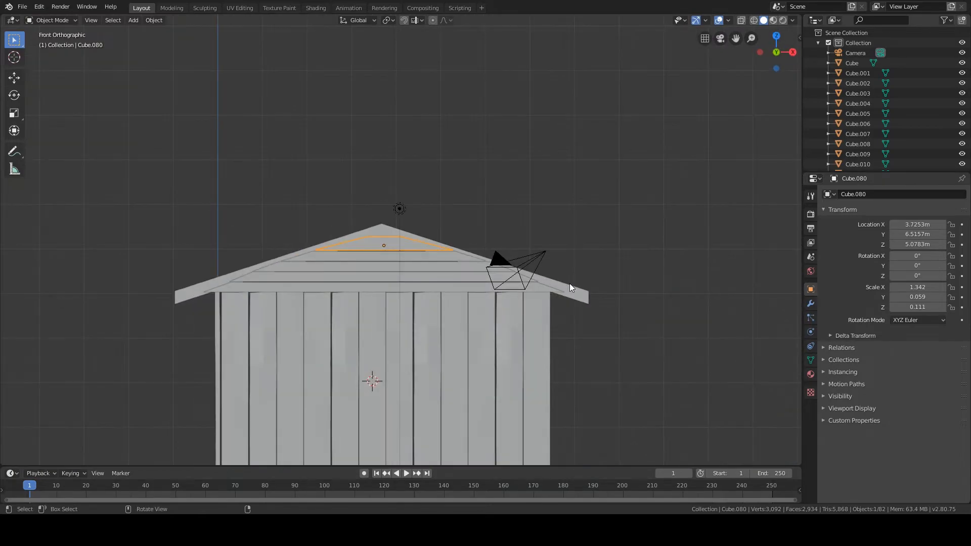
pyautogui.scroll(5, 186, 247)
pyautogui.keyDown('shift'); pyautogui.moveTo(246, 353); pyautogui.dragTo(333, 298, button='middle'); pyautogui.keyUp('shift')
pyautogui.click(327, 308)
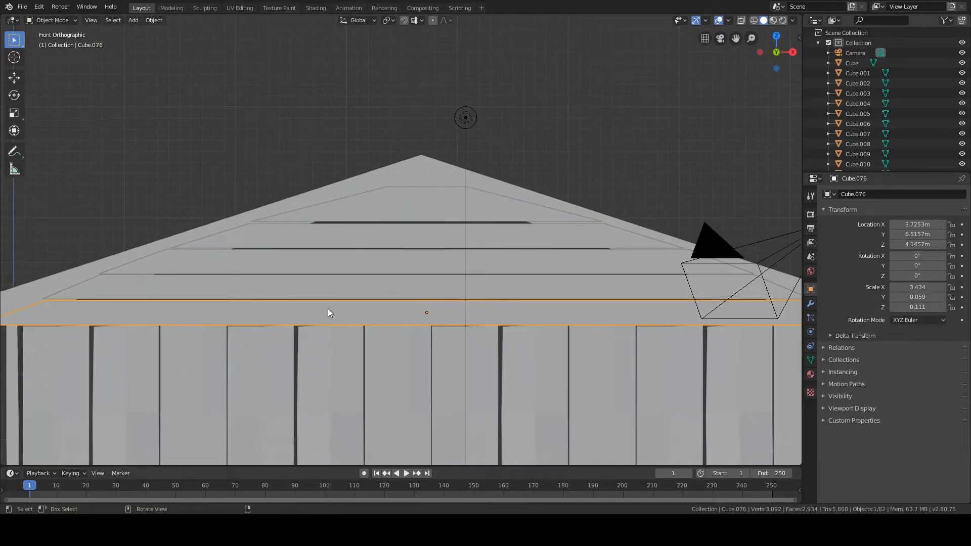
pyautogui.scroll(2, 335, 294)
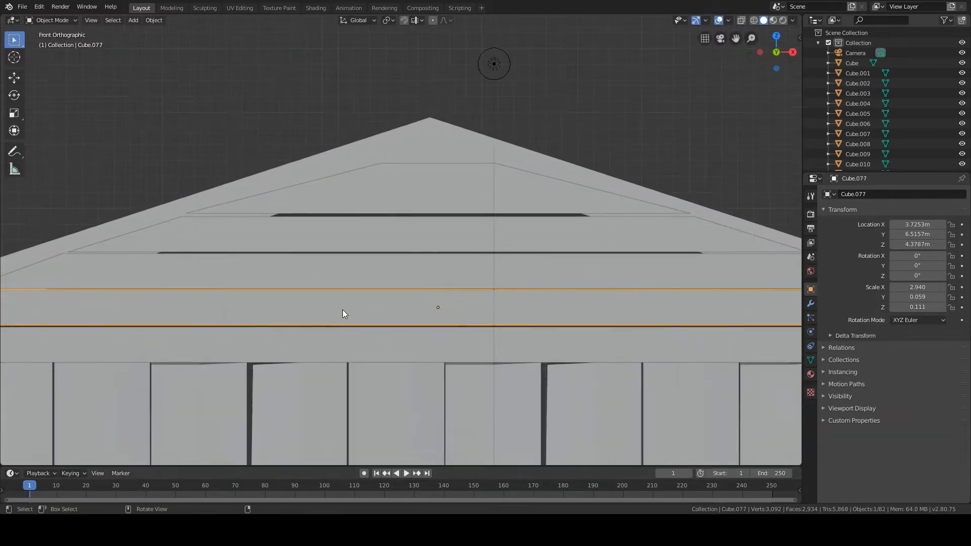
pyautogui.press('g')
pyautogui.press('z')
pyautogui.click(338, 344)
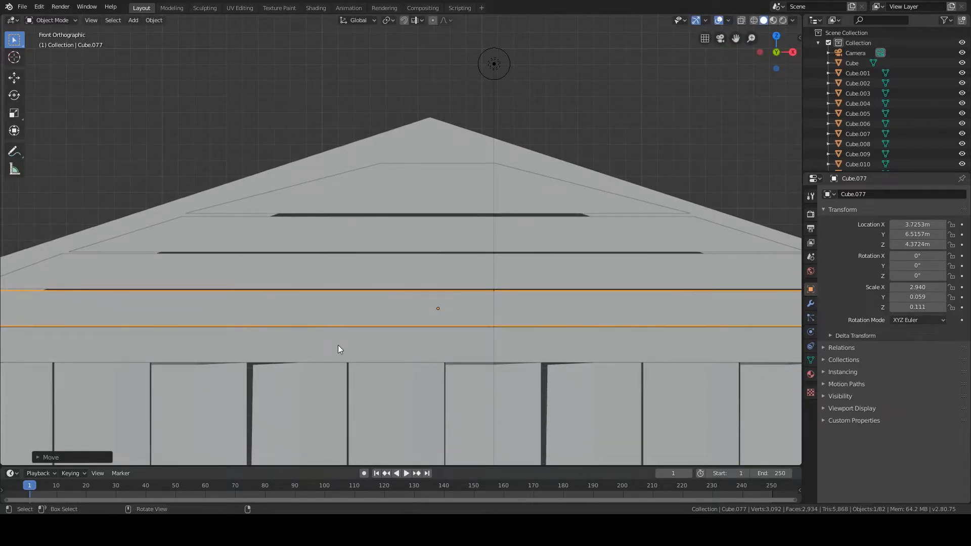
# Lower the third crossbeam along Z to about 4.600 m and the fourth to about 4.831 m to even out the gaps
pyautogui.click(328, 271)
pyautogui.press('g')
pyautogui.press('z')
pyautogui.click(329, 276)
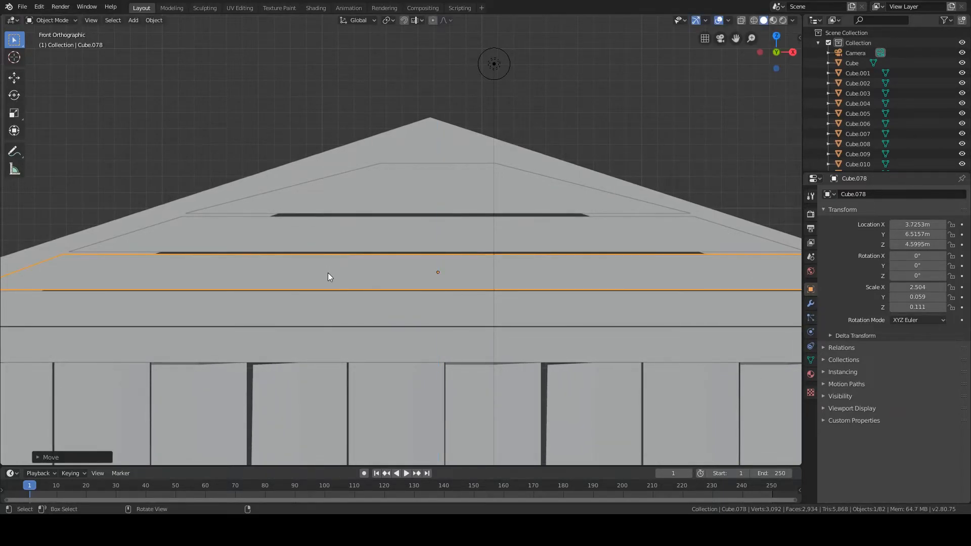
pyautogui.click(341, 235)
pyautogui.press('g')
pyautogui.press('z')
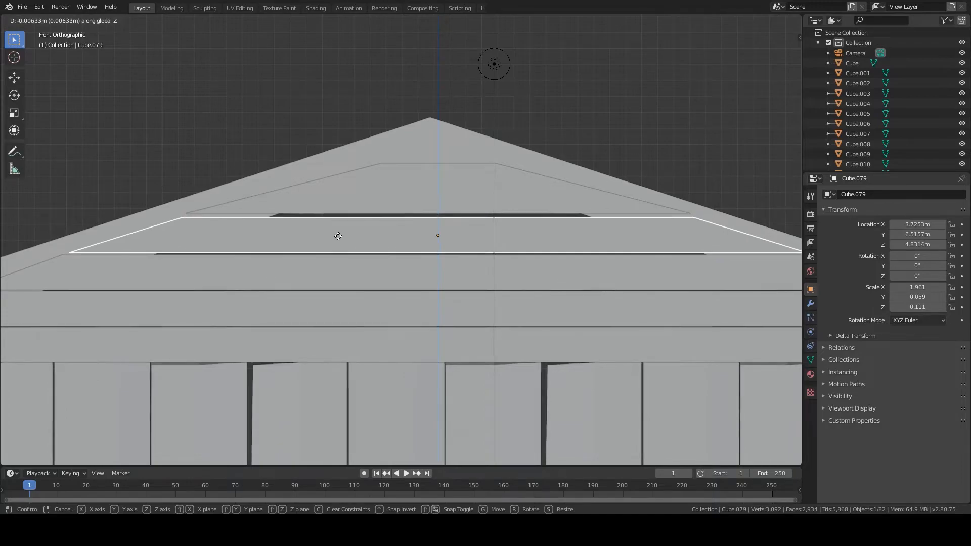
pyautogui.click(338, 236)
# Lower the topmost crossbeam along Z to about 5.056 m, close above the fourth beam
pyautogui.click(387, 197)
pyautogui.press('g')
pyautogui.press('z')
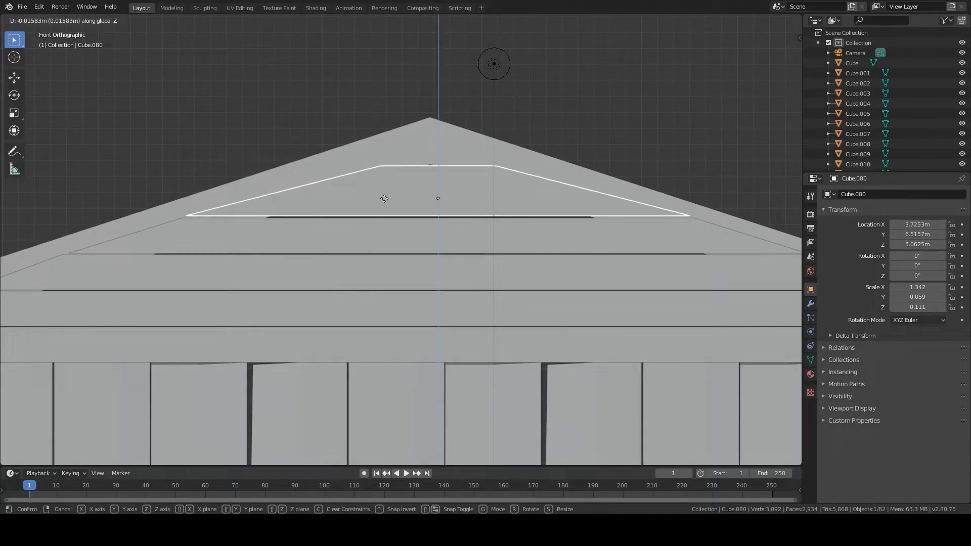
pyautogui.click(384, 199)
# In Edit Mode, raise the topmost crossbeam's upper vertices along Z by about 0.041 m, and return to Object Mode
pyautogui.press('Tab')
pyautogui.press('g')
pyautogui.press('z')
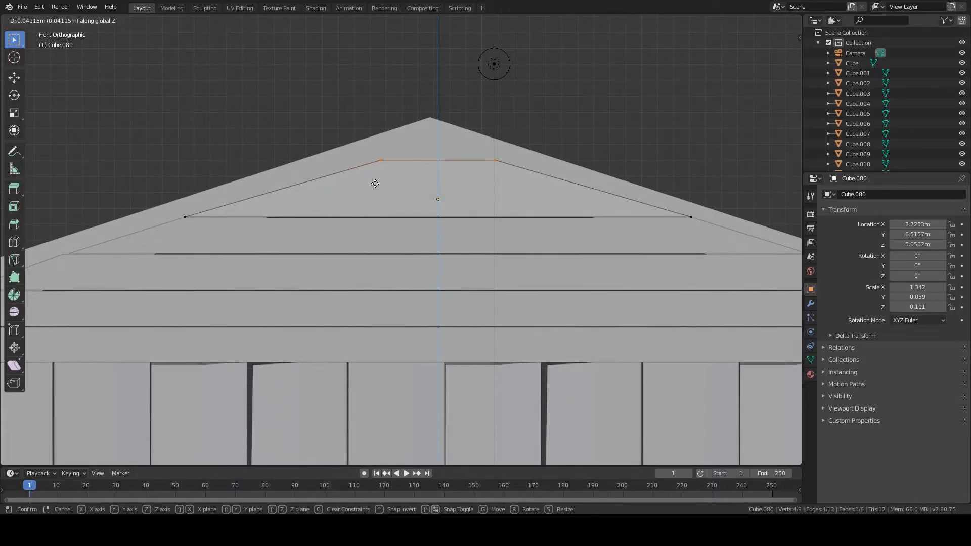
pyautogui.click(375, 184)
pyautogui.scroll(-5, 399, 388)
pyautogui.moveTo(399, 388); pyautogui.dragTo(513, 239, button='middle')
pyautogui.scroll(-2, 556, 246)
pyautogui.press('Tab')
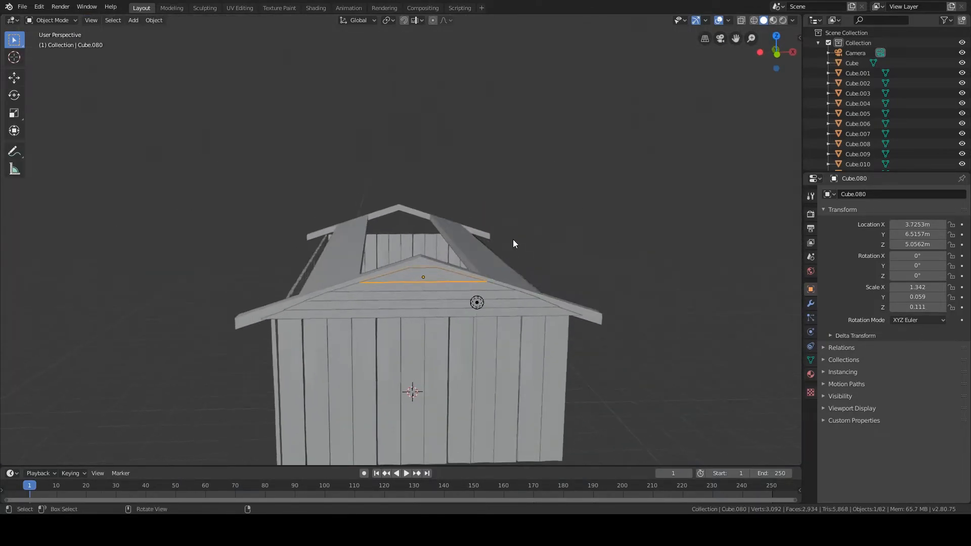
# Select all five gable crossbeams and duplicate them along Y to the opposite end wall, at about Y 20.922 m
pyautogui.keyDown('shift'); pyautogui.click(441, 289); pyautogui.keyUp('shift')
pyautogui.keyDown('shift'); pyautogui.click(439, 298); pyautogui.keyUp('shift')
pyautogui.keyDown('shift'); pyautogui.click(438, 307); pyautogui.keyUp('shift')
pyautogui.keyDown('shift'); pyautogui.click(438, 317); pyautogui.keyUp('shift')
pyautogui.moveTo(356, 269); pyautogui.dragTo(443, 286, button='middle')
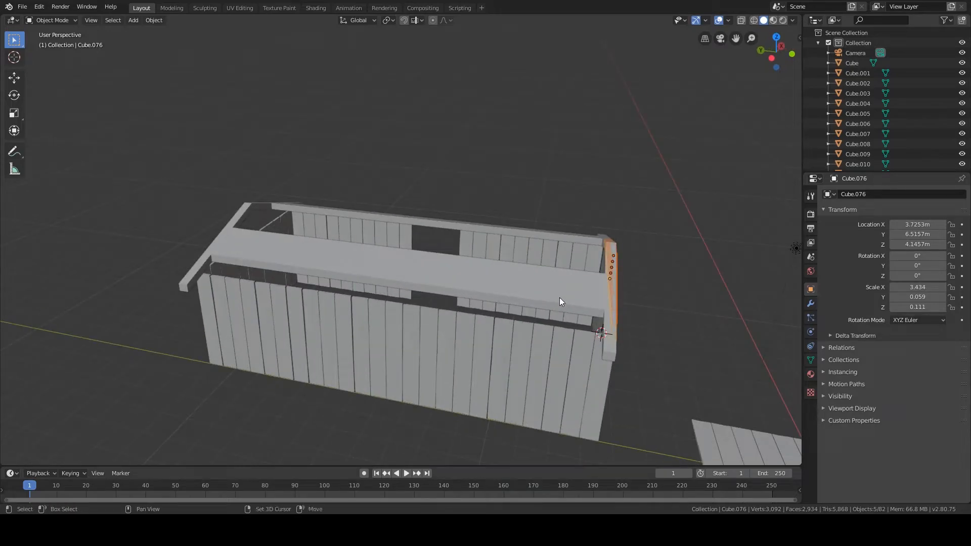
pyautogui.hotkey('shift', 'd')
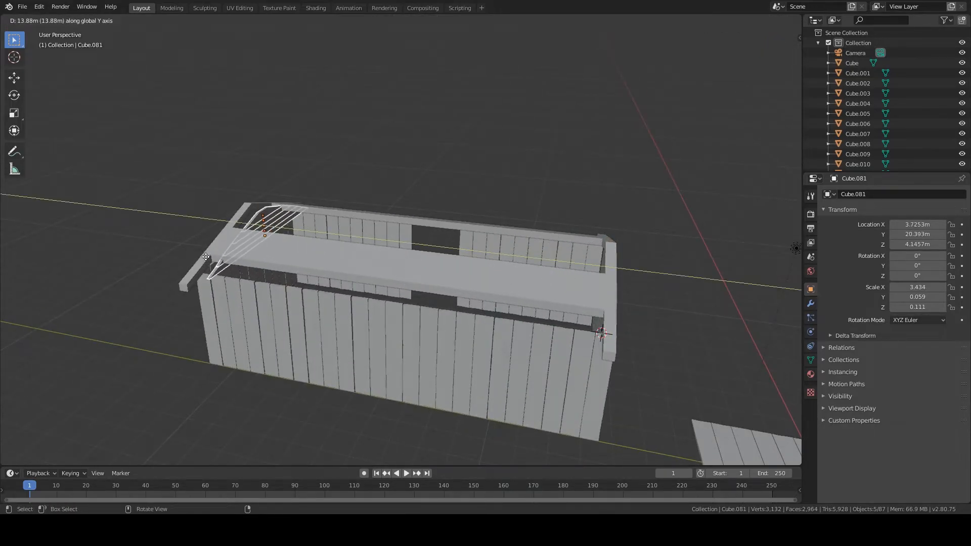
pyautogui.click(195, 257)
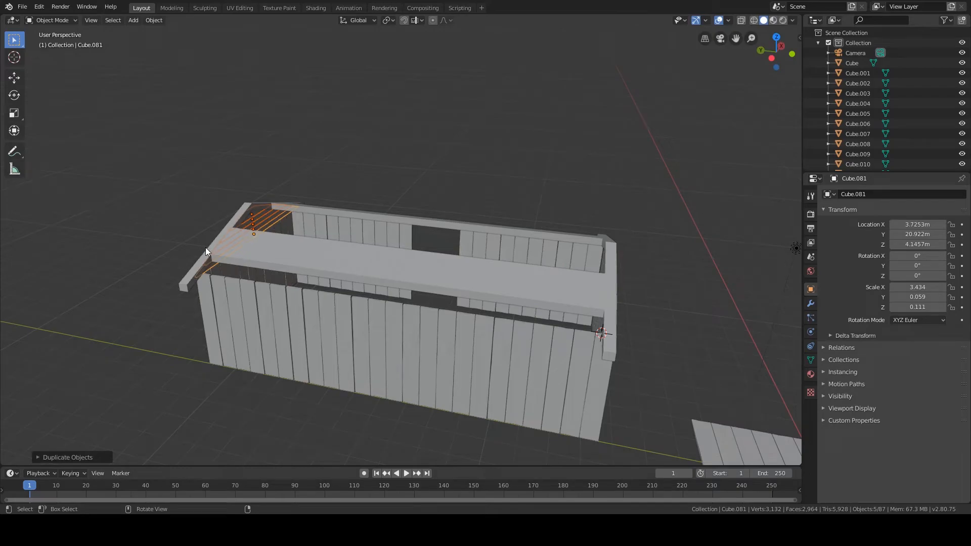
# Shift the duplicated crossbeams along Y to about 21.041 m so they line up with the far end wall and rafters
pyautogui.press('ctrl+KP_1')
pyautogui.scroll(5, 278, 269)
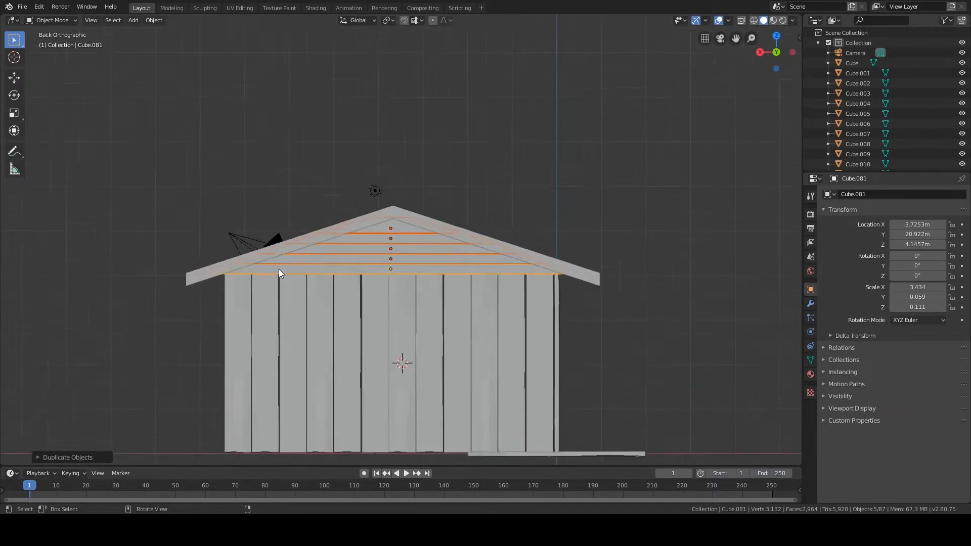
pyautogui.scroll(2, 371, 307)
pyautogui.moveTo(362, 314); pyautogui.dragTo(522, 311, button='middle')
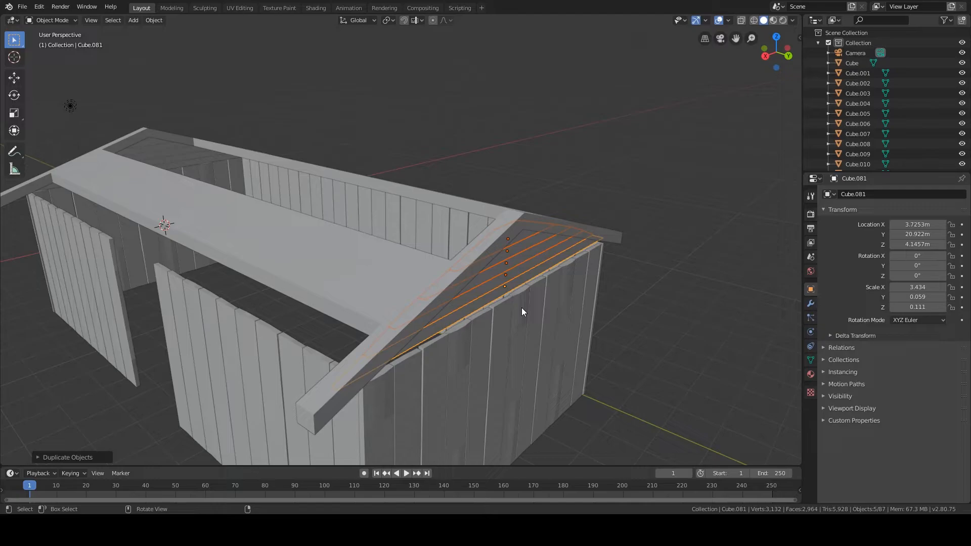
pyautogui.moveTo(522, 310); pyautogui.dragTo(506, 295, button='middle')
pyautogui.press('g')
pyautogui.press('y')
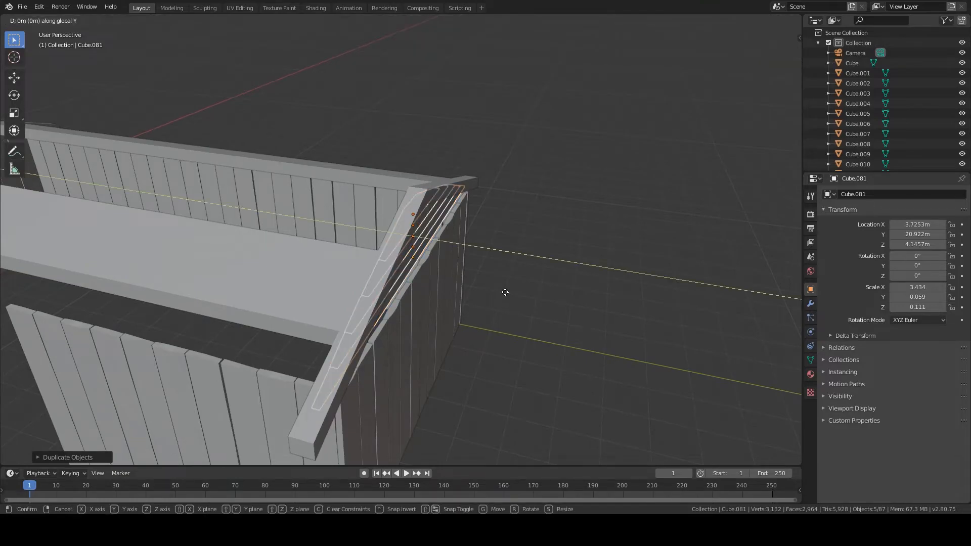
pyautogui.click(565, 310)
pyautogui.moveTo(565, 311); pyautogui.dragTo(374, 290, button='middle')
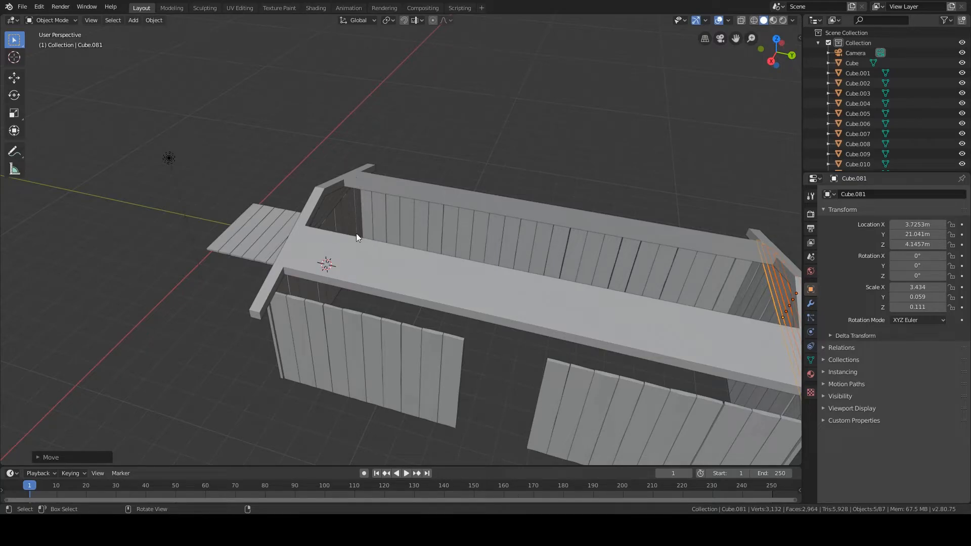
# Select the six flat planks lying beside the building and duplicate them along X, clear of the originals
pyautogui.moveTo(734, 407); pyautogui.dragTo(750, 355)
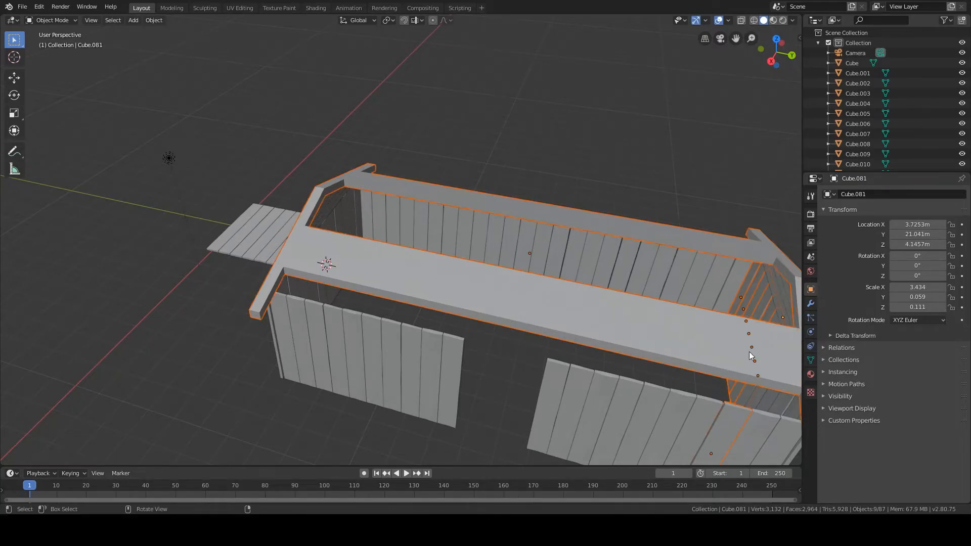
pyautogui.moveTo(197, 272); pyautogui.dragTo(222, 297, button='middle')
pyautogui.keyDown('shift'); pyautogui.moveTo(173, 190); pyautogui.dragTo(302, 249, button='middle'); pyautogui.keyUp('shift')
pyautogui.press('KP_7')
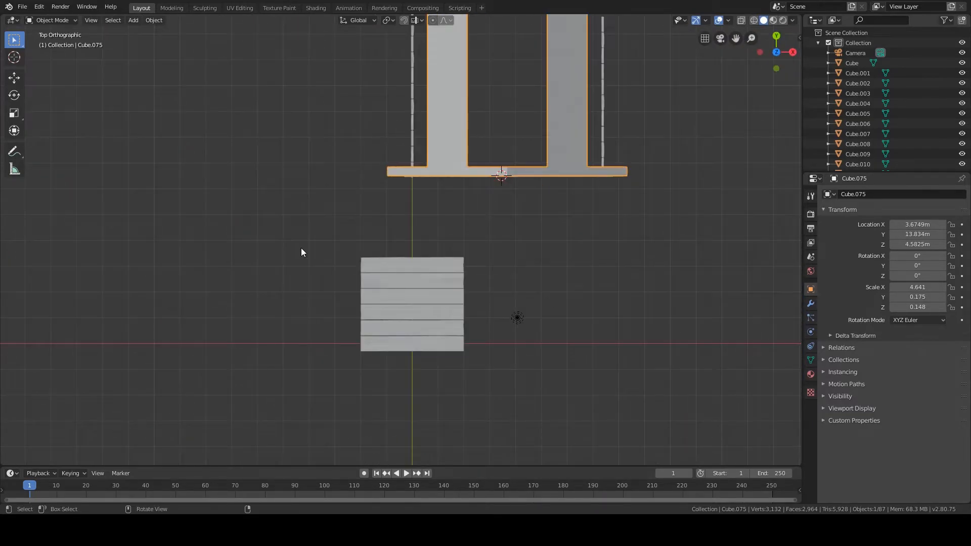
pyautogui.moveTo(287, 211); pyautogui.dragTo(445, 409)
pyautogui.moveTo(444, 408); pyautogui.dragTo(473, 327, button='middle')
pyautogui.hotkey('shift', 'd')
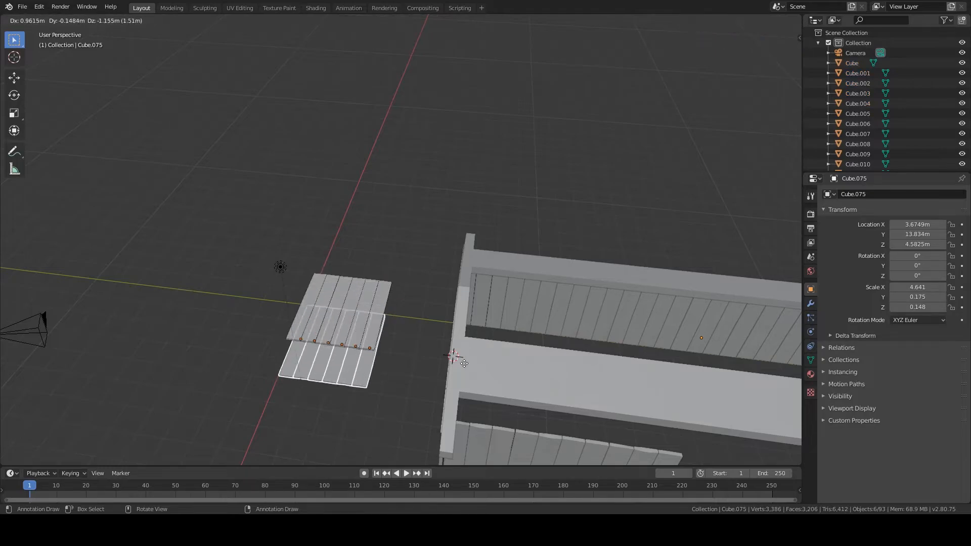
pyautogui.press('x')
pyautogui.click(436, 451)
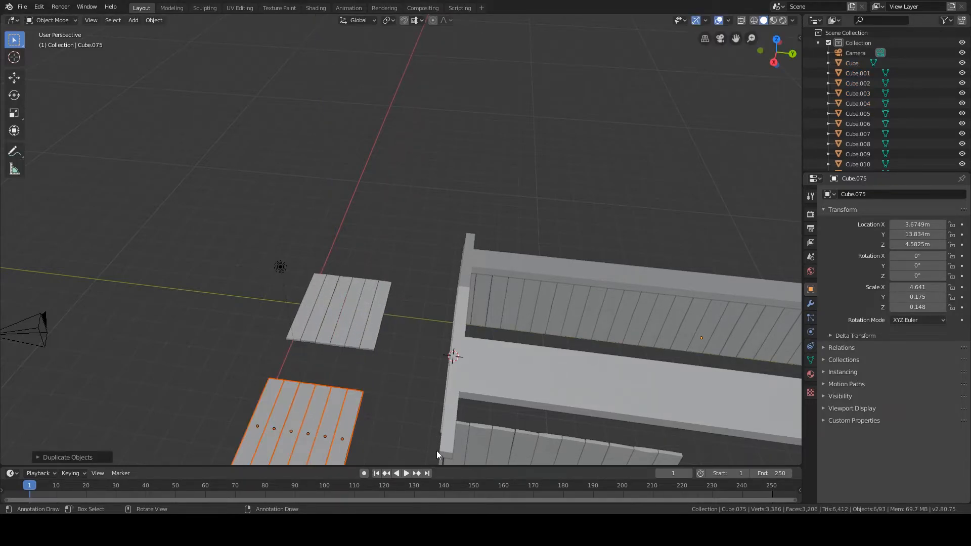
# In front view, raise the duplicated planks from the ground to just above the roof slope on the positive X side
pyautogui.press('KP_1')
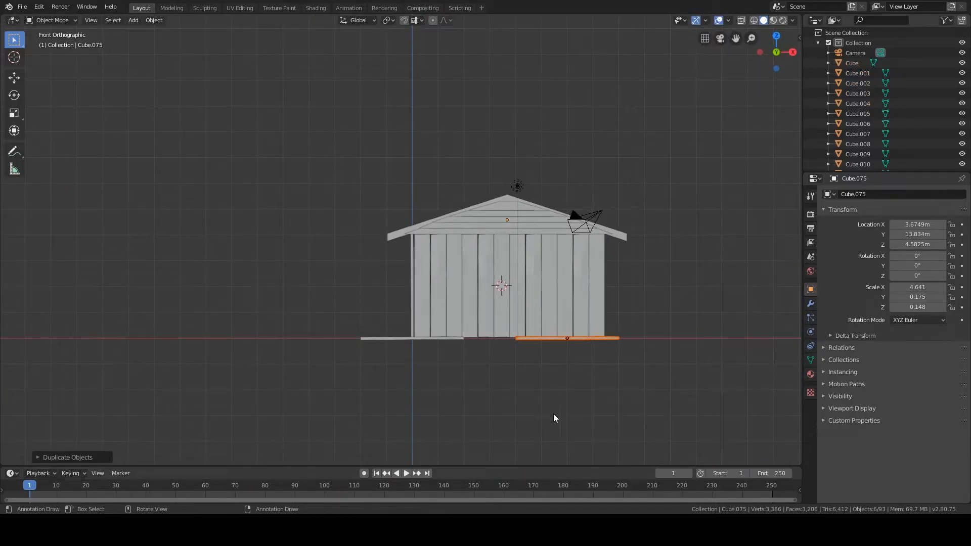
pyautogui.press('g')
pyautogui.click(545, 291)
pyautogui.scroll(4, 545, 287)
pyautogui.keyDown('shift'); pyautogui.moveTo(545, 286); pyautogui.dragTo(337, 298, button='middle'); pyautogui.keyUp('shift')
pyautogui.scroll(6, 437, 287)
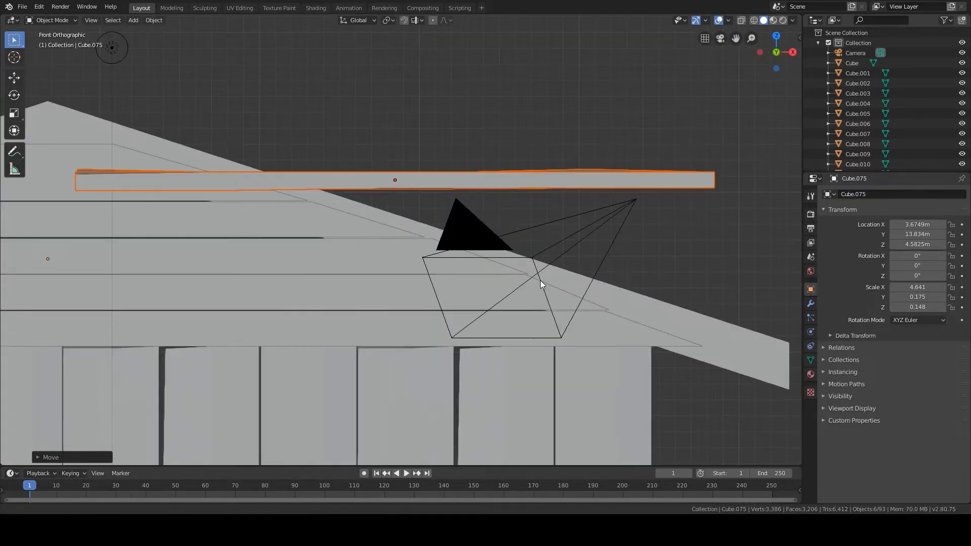
pyautogui.keyDown('shift'); pyautogui.moveTo(541, 283); pyautogui.dragTo(528, 307, button='middle'); pyautogui.keyUp('shift')
# Rotate the six duplicated planks about 18.6° around Y and move them down close to the roof slope
pyautogui.press('r')
pyautogui.press('x')
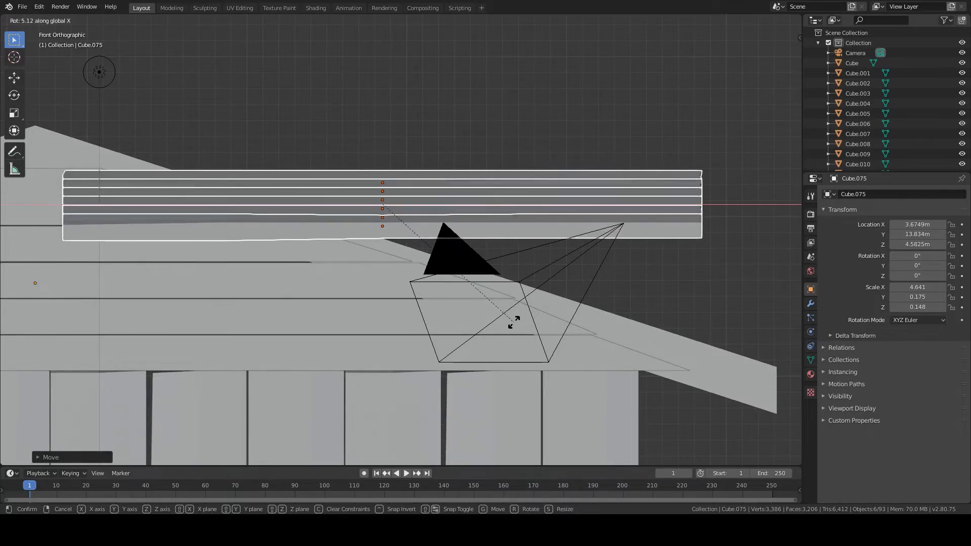
pyautogui.press('y')
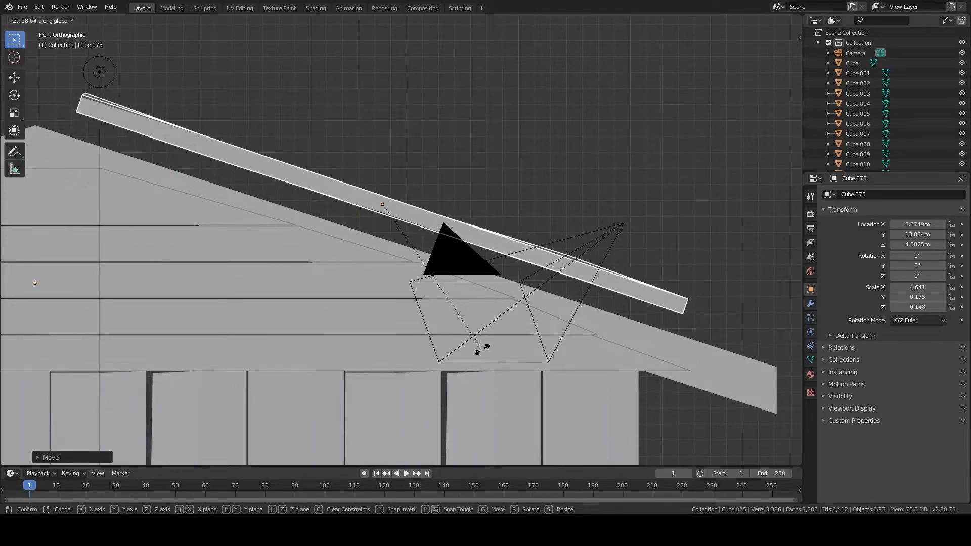
pyautogui.click(482, 349)
pyautogui.press('g')
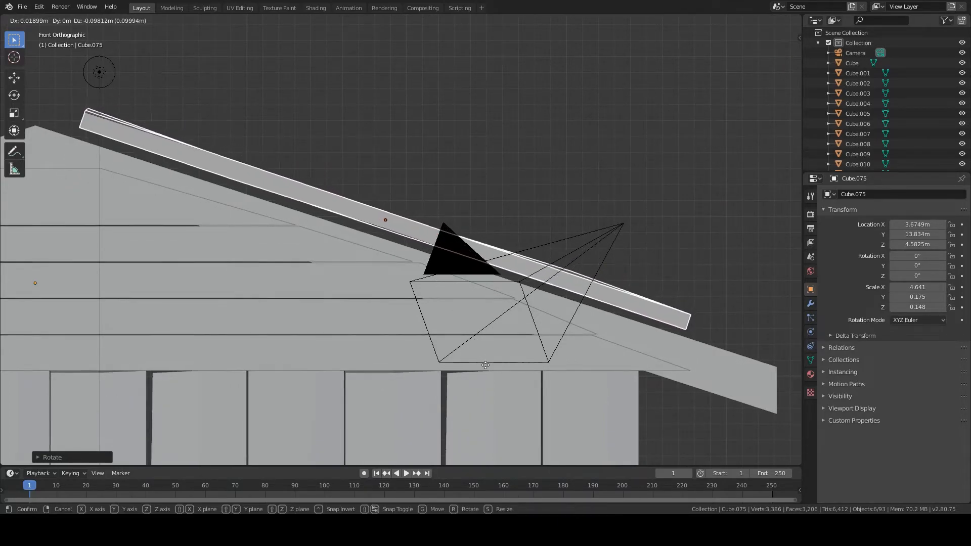
pyautogui.click(486, 378)
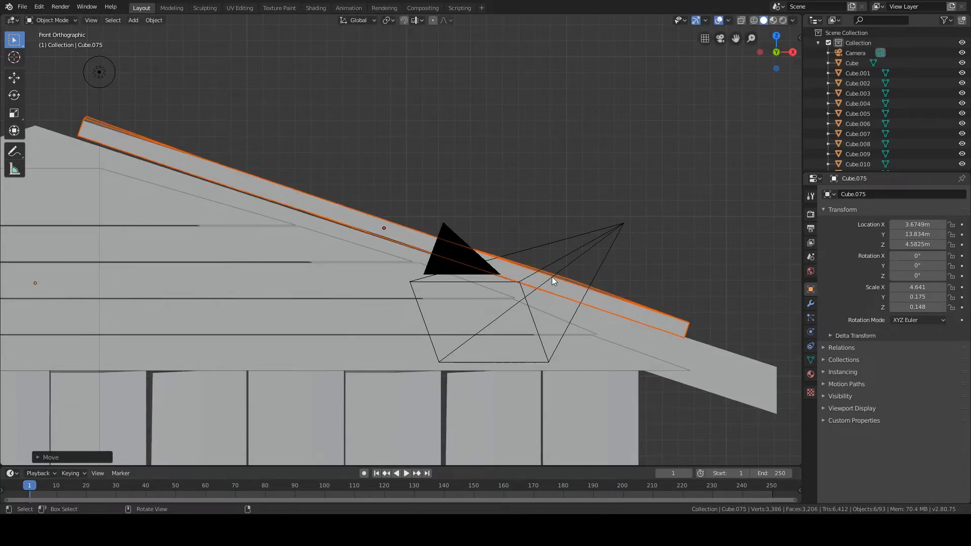
# In top view, move the six tilted planks along Y until they sit over the rafters near the middle of the building
pyautogui.moveTo(553, 281); pyautogui.dragTo(494, 312, button='middle')
pyautogui.scroll(-5, 494, 312)
pyautogui.press('KP_7')
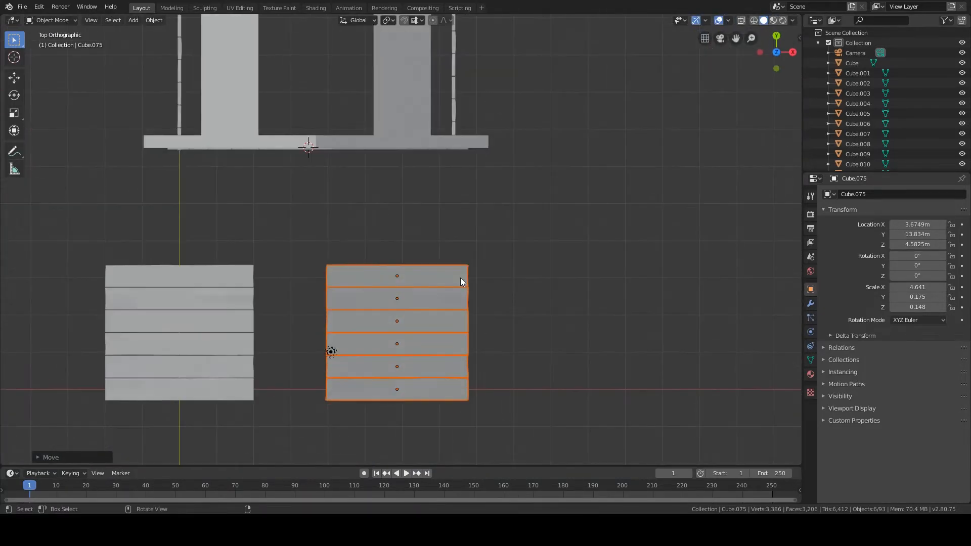
pyautogui.keyDown('shift'); pyautogui.moveTo(496, 262); pyautogui.dragTo(483, 418, button='middle'); pyautogui.keyUp('shift')
pyautogui.press('g')
pyautogui.press('y')
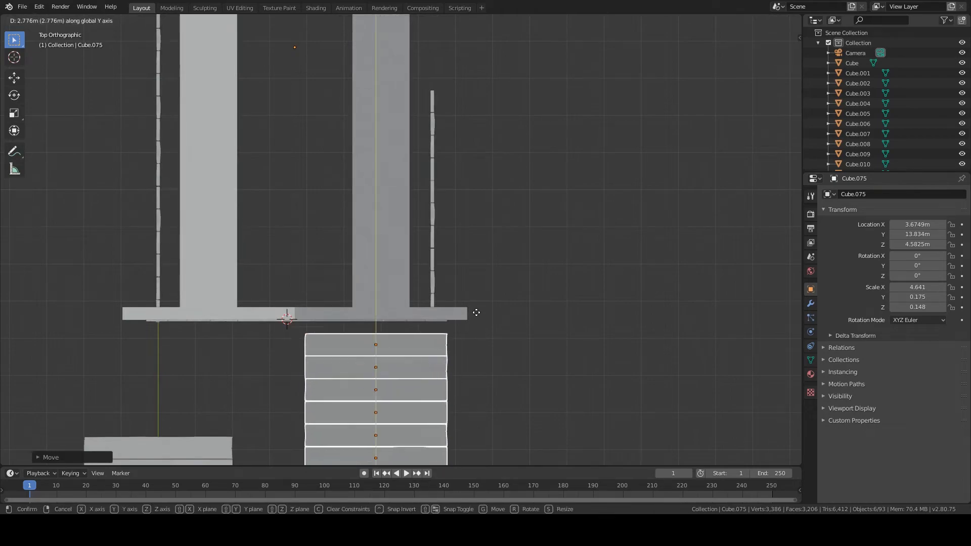
pyautogui.click(493, 30)
# Scale the six roof planks down along Y to a Y scale of about 0.127, narrowing the whole group
pyautogui.scroll(-3, 511, 106)
pyautogui.keyDown('shift'); pyautogui.moveTo(511, 105); pyautogui.dragTo(398, 286, button='middle'); pyautogui.keyUp('shift')
pyautogui.click(382, 17)
pyautogui.press('Escape')
pyautogui.click(385, 20)
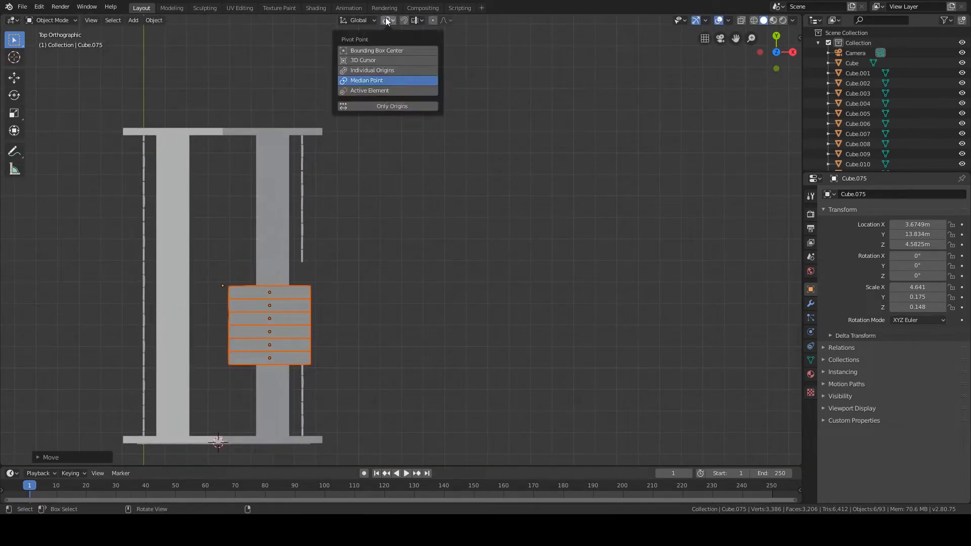
pyautogui.click(383, 60)
pyautogui.keyDown('shift'); pyautogui.moveTo(492, 281); pyautogui.dragTo(505, 283, button='middle'); pyautogui.keyUp('shift')
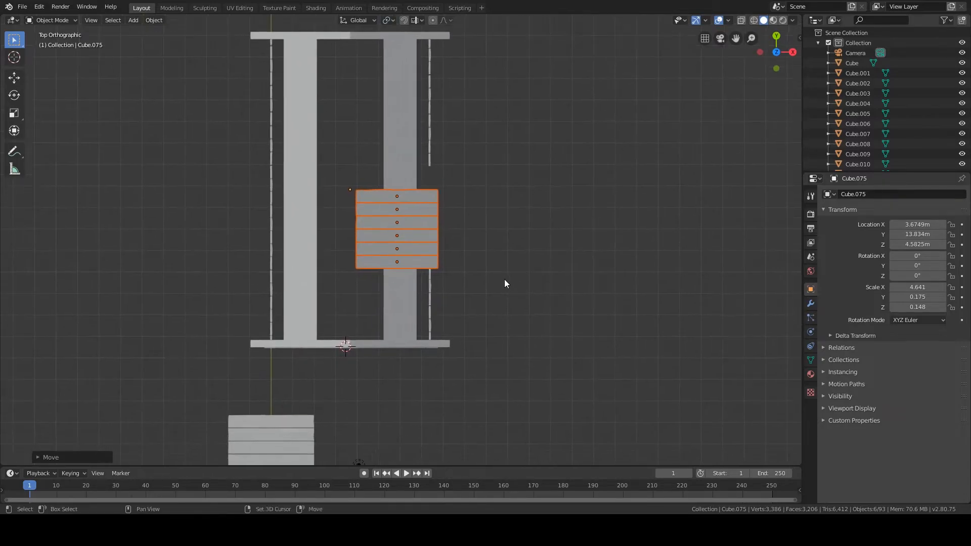
pyautogui.press('s')
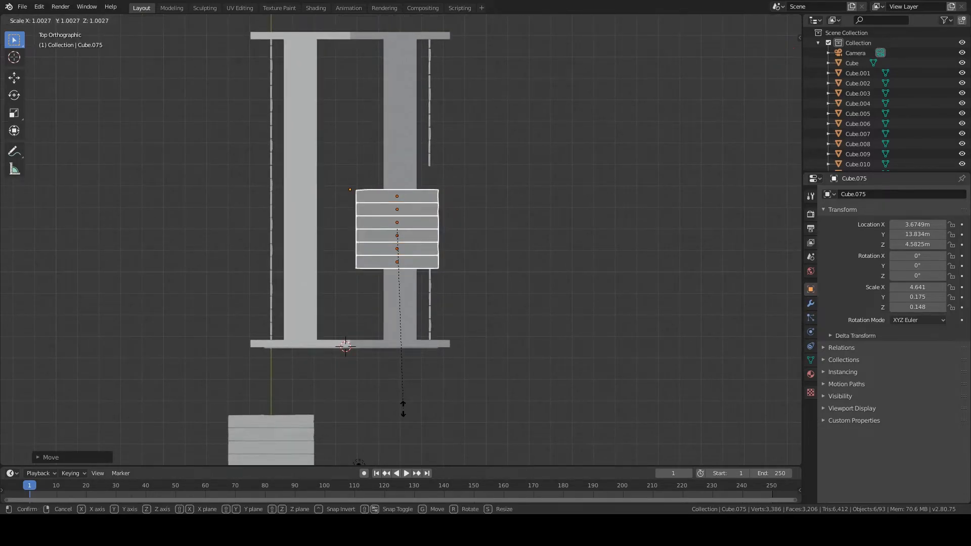
pyautogui.press('y')
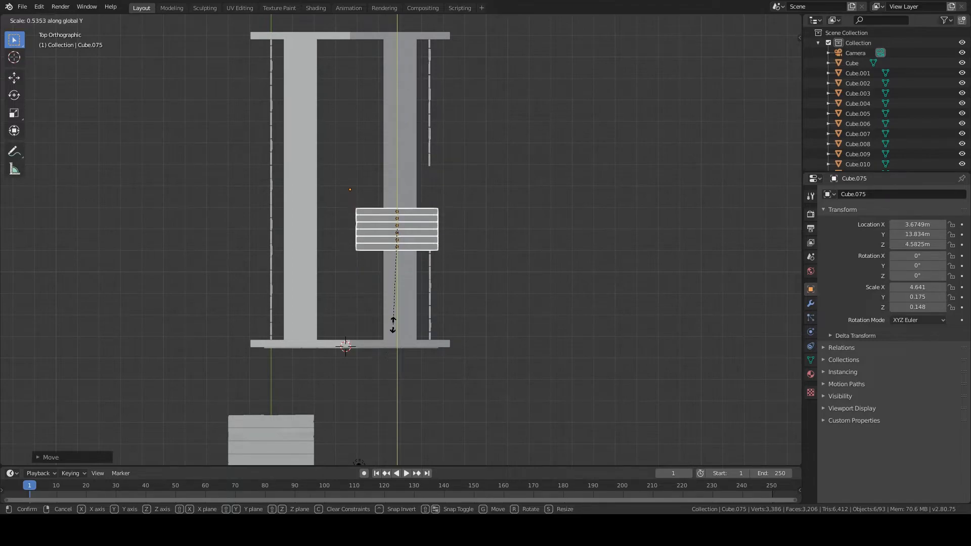
pyautogui.click(394, 304)
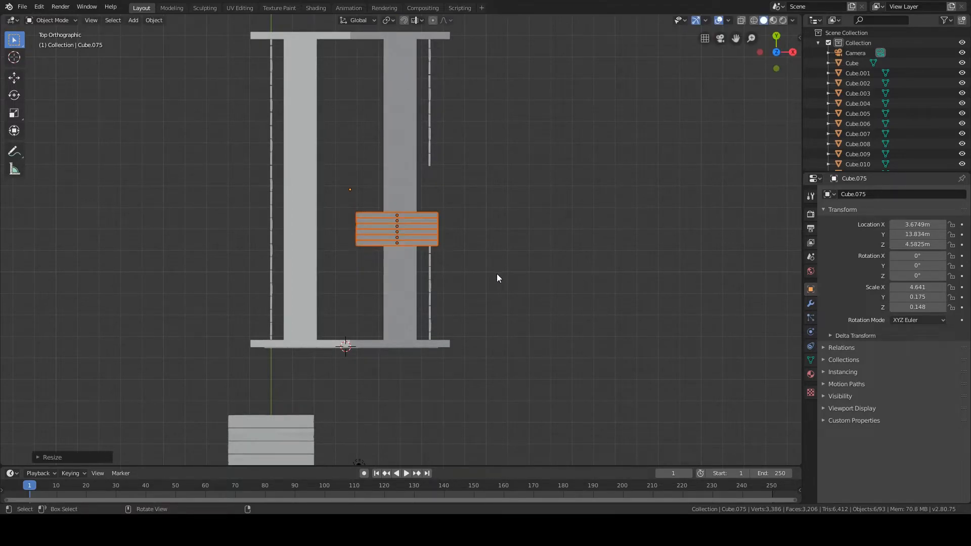
# In front view, lengthen the six roof planks along their local X axis to an X scale of about 2.4
pyautogui.moveTo(496, 276); pyautogui.dragTo(480, 186, button='middle')
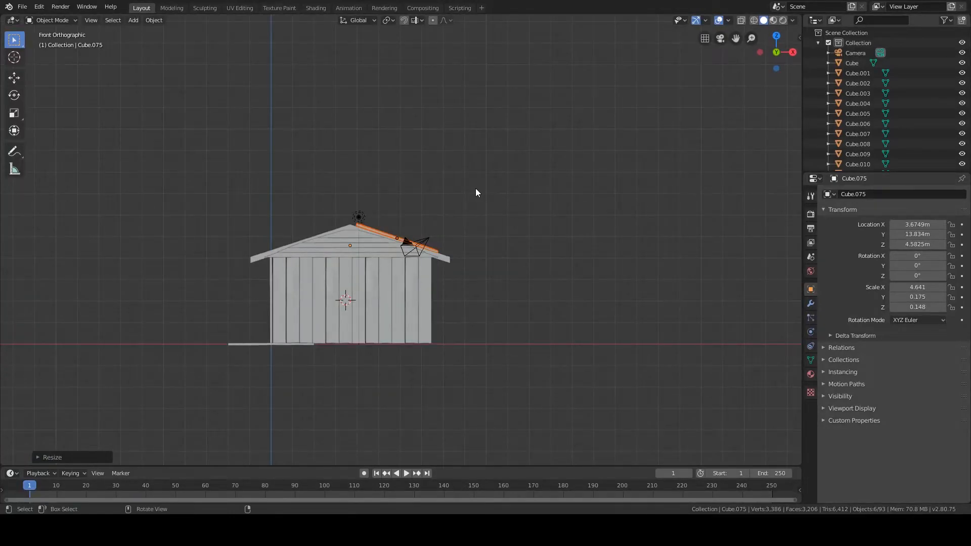
pyautogui.scroll(8, 475, 188)
pyautogui.press('s')
pyautogui.press('x')
pyautogui.press('x')
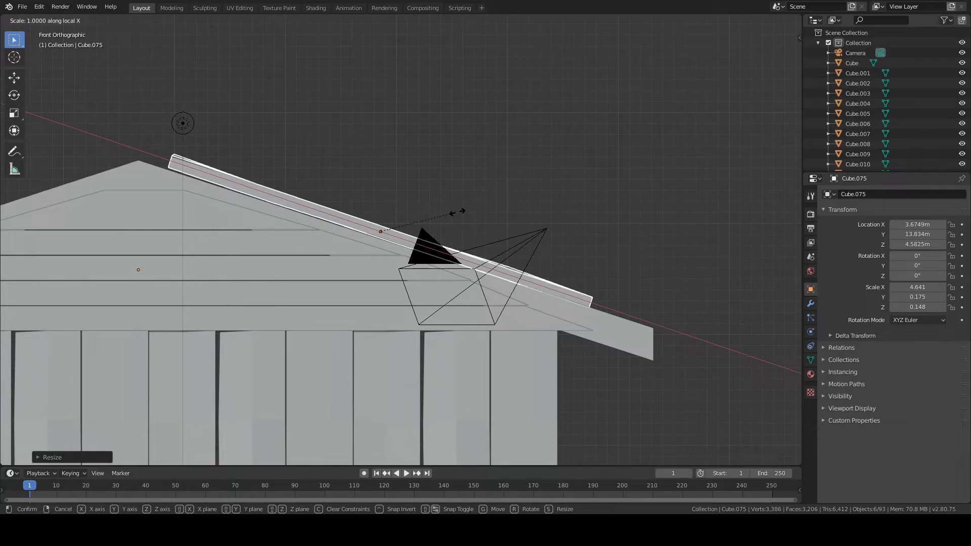
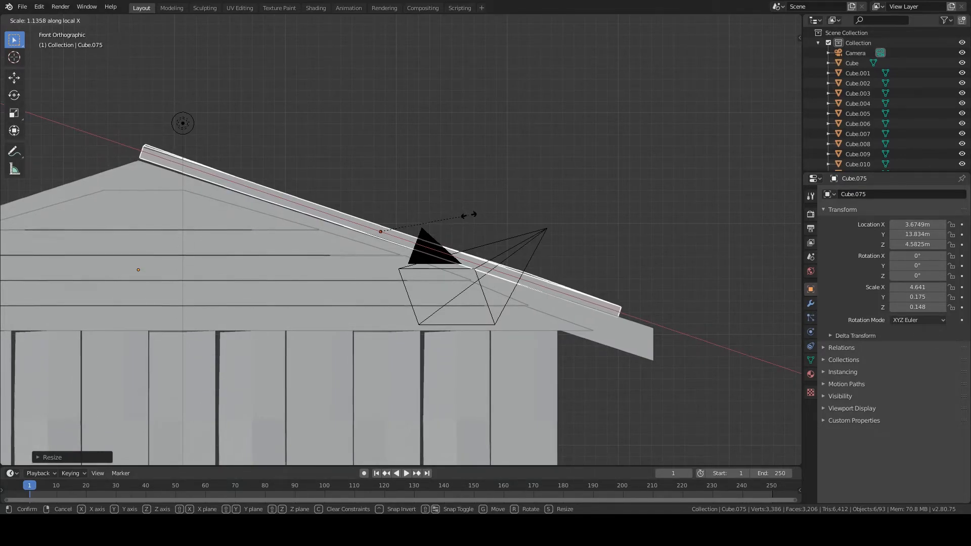
pyautogui.click(474, 217)
# Slide the planks about 0.18 m down the slope along their local X so their lower ends meet the rafter end
pyautogui.press('g')
pyautogui.press('x')
pyautogui.press('x')
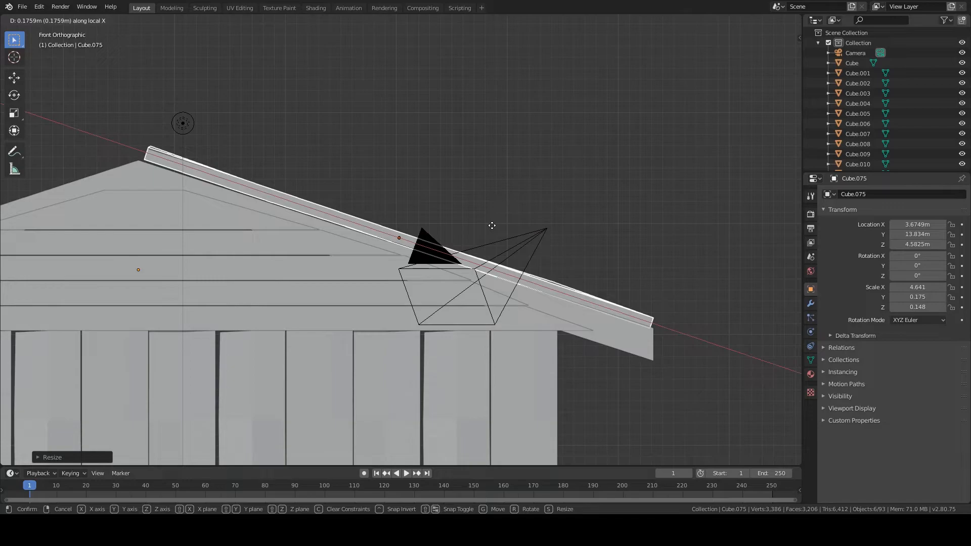
pyautogui.click(492, 225)
pyautogui.scroll(1, 552, 394)
# Fine-tune the planks' tilt around Y to about 18.2° and nudge them down to rest on the roof slope
pyautogui.press('r')
pyautogui.press('y')
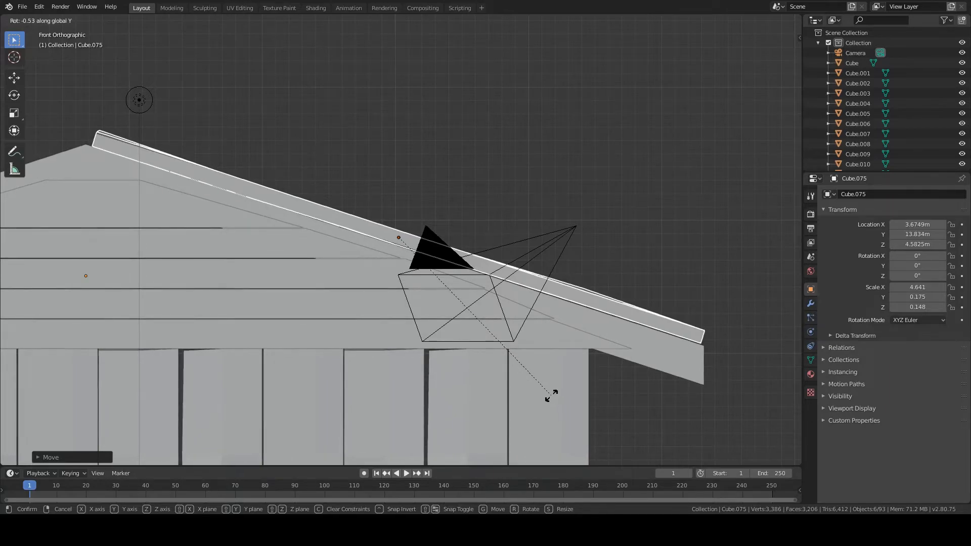
pyautogui.click(545, 397)
pyautogui.press('g')
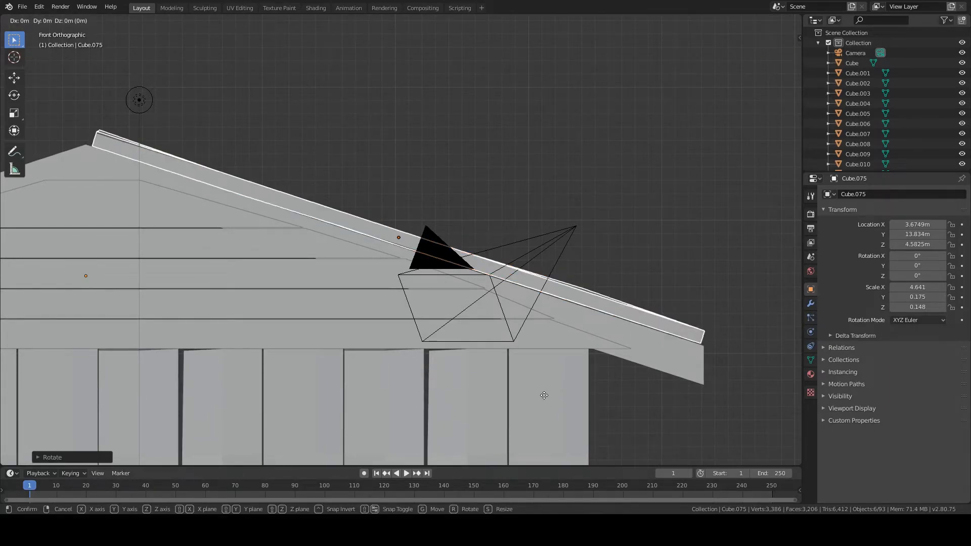
pyautogui.press('z')
pyautogui.press('z')
pyautogui.press('z')
pyautogui.click(545, 398)
# In top view, duplicate the six roof planks about 1.58 m along negative Y and close the gap to the originals
pyautogui.scroll(-3, 688, 247)
pyautogui.moveTo(688, 246); pyautogui.dragTo(514, 293, button='middle')
pyautogui.press('KP_7')
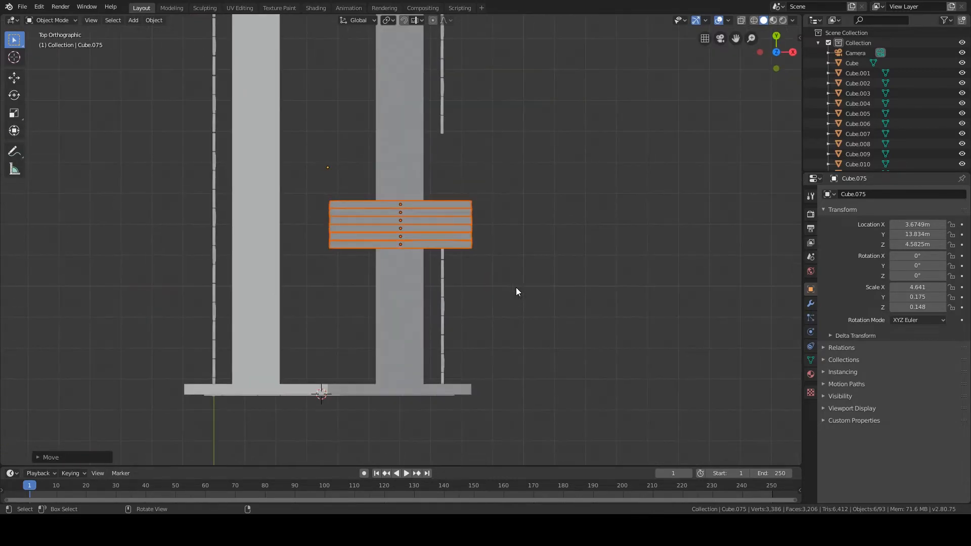
pyautogui.hotkey('shift', 'd')
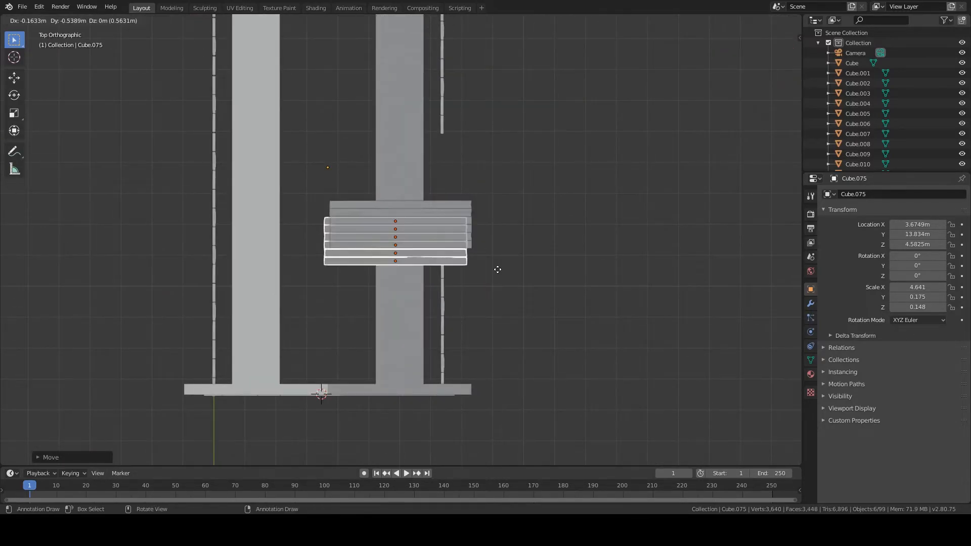
pyautogui.press('y')
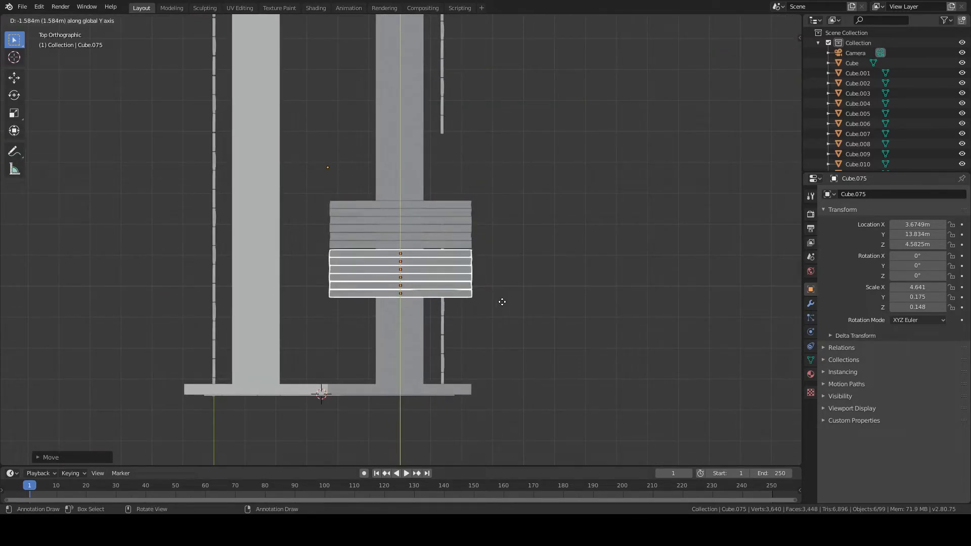
pyautogui.click(499, 302)
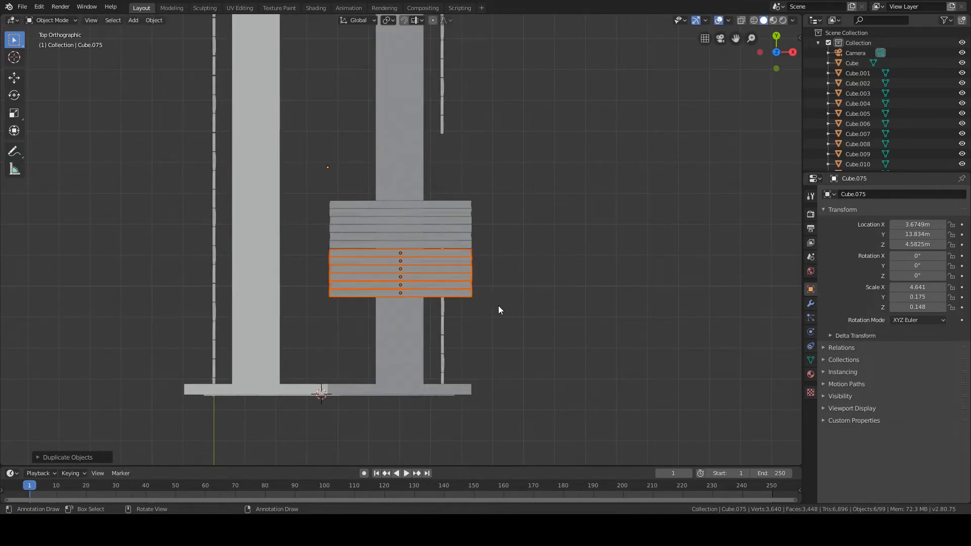
pyautogui.scroll(5, 491, 318)
pyautogui.press('g')
pyautogui.press('y')
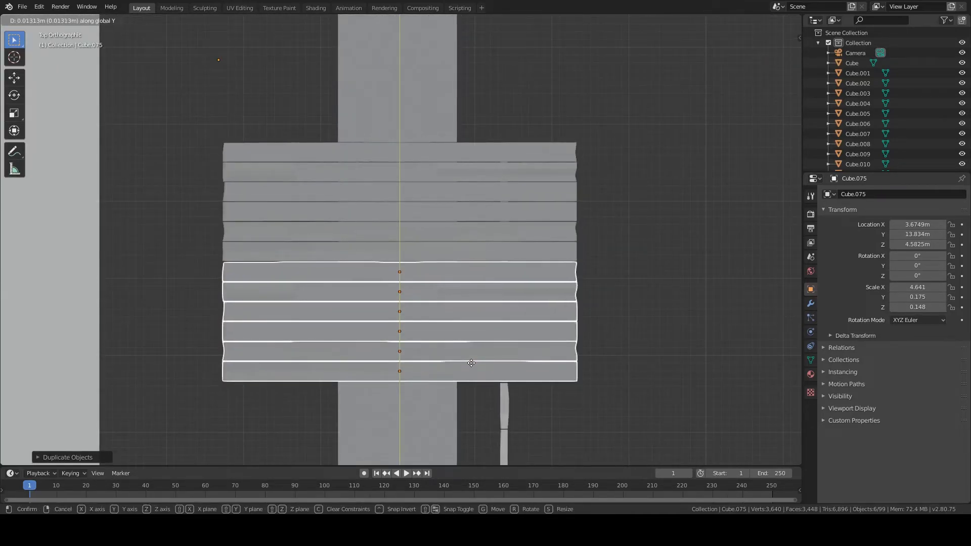
pyautogui.click(472, 364)
# Add the original six planks to the selection and duplicate all twelve about 3.12 m along positive Y
pyautogui.keyDown('shift'); pyautogui.click(406, 153); pyautogui.keyUp('shift')
pyautogui.keyDown('shift'); pyautogui.click(407, 172); pyautogui.keyUp('shift')
pyautogui.keyDown('shift'); pyautogui.click(408, 192); pyautogui.keyUp('shift')
pyautogui.keyDown('shift'); pyautogui.click(405, 211); pyautogui.keyUp('shift')
pyautogui.keyDown('shift'); pyautogui.click(403, 232); pyautogui.keyUp('shift')
pyautogui.scroll(-5, 402, 251)
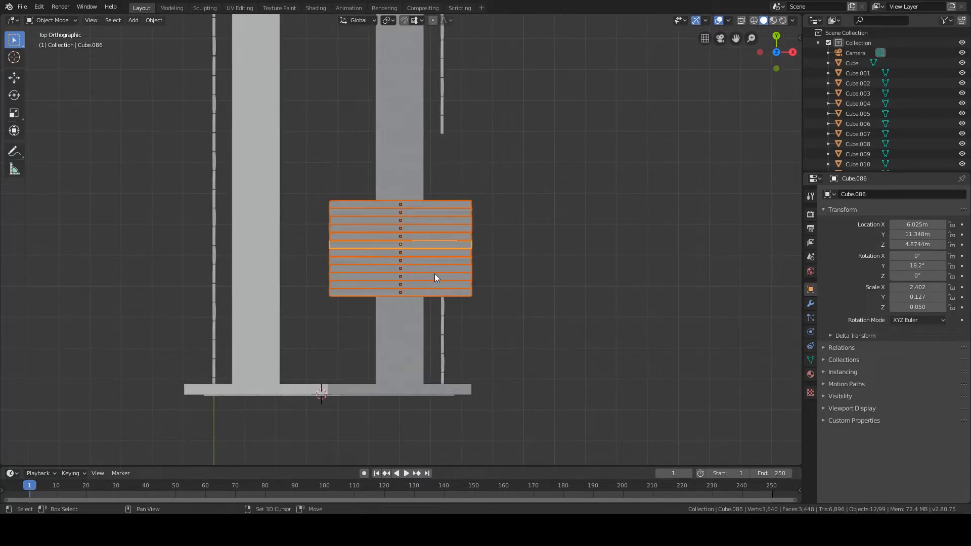
pyautogui.hotkey('shift', 'd')
pyautogui.press('y')
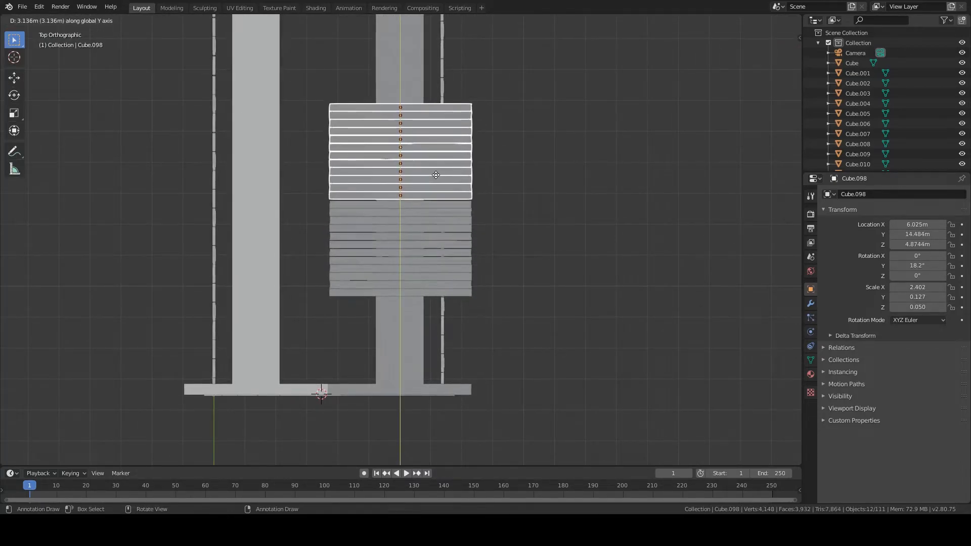
pyautogui.click(435, 176)
# Duplicate the twelve-plank set twice more toward the far gable, each copy offset about 3.1 m along Y
pyautogui.keyDown('shift'); pyautogui.moveTo(435, 175); pyautogui.dragTo(446, 265, button='middle'); pyautogui.keyUp('shift')
pyautogui.hotkey('shift', 'd')
pyautogui.press('y')
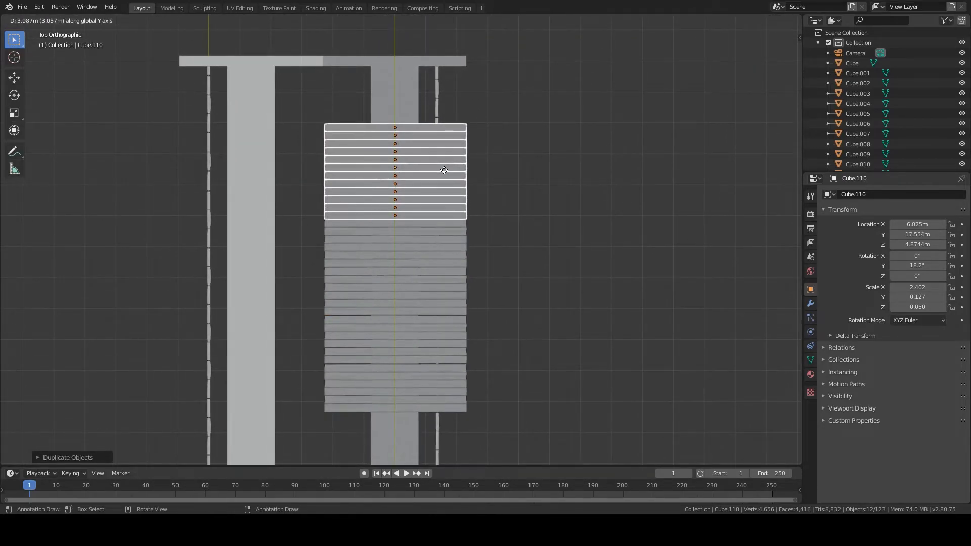
pyautogui.click(444, 167)
pyautogui.hotkey('shift', 'd')
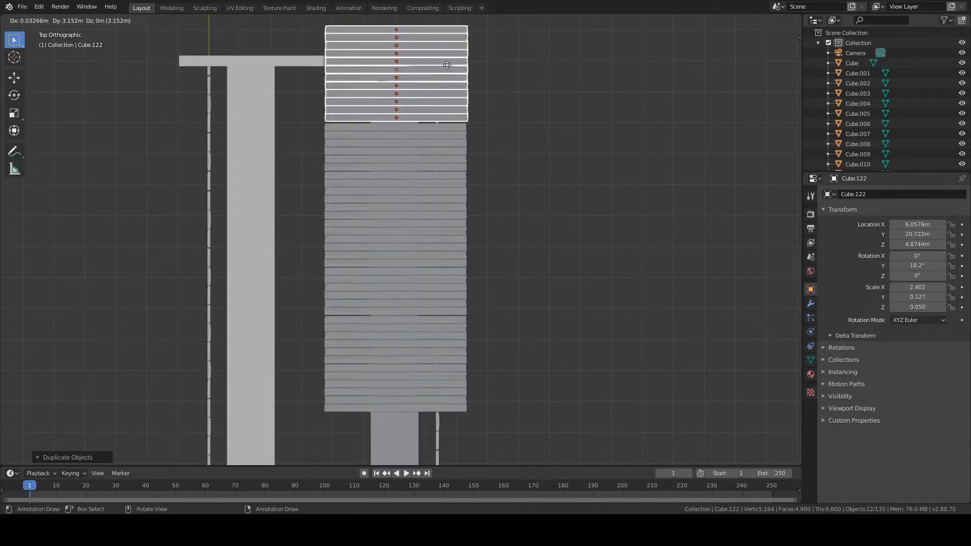
pyautogui.click(447, 67)
# Delete the four surplus roof planks that overhang beyond the far gable
pyautogui.keyDown('shift'); pyautogui.moveTo(520, 94); pyautogui.dragTo(526, 191, button='middle'); pyautogui.keyUp('shift')
pyautogui.click(338, 99)
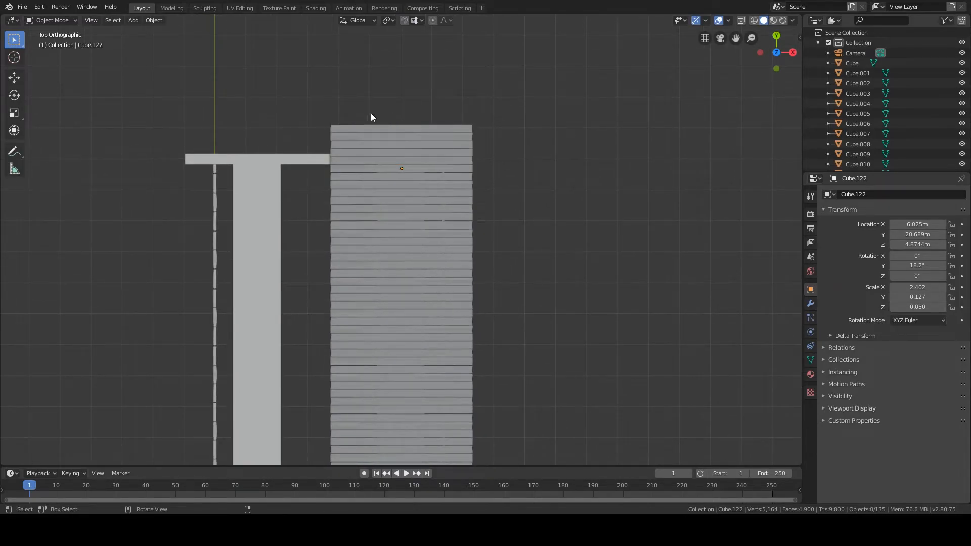
pyautogui.moveTo(416, 146); pyautogui.dragTo(415, 151)
pyautogui.press('x')
pyautogui.click(444, 146)
# Select the six roof planks closest to the near gable and duplicate them about 1.57 m along negative Y
pyautogui.keyDown('shift'); pyautogui.moveTo(547, 319); pyautogui.dragTo(527, 116, button='middle'); pyautogui.keyUp('shift')
pyautogui.moveTo(428, 345); pyautogui.dragTo(343, 258)
pyautogui.click(451, 260)
pyautogui.keyDown('shift'); pyautogui.click(444, 275); pyautogui.keyUp('shift')
pyautogui.keyDown('shift'); pyautogui.click(447, 269); pyautogui.keyUp('shift')
pyautogui.keyDown('shift'); pyautogui.click(447, 289); pyautogui.keyUp('shift')
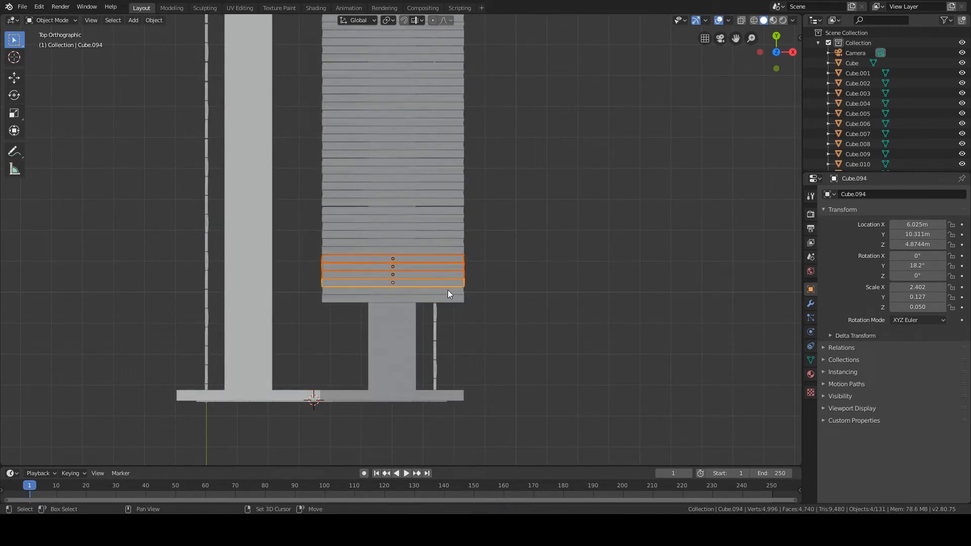
pyautogui.hotkey('shift', 'd')
pyautogui.press('y')
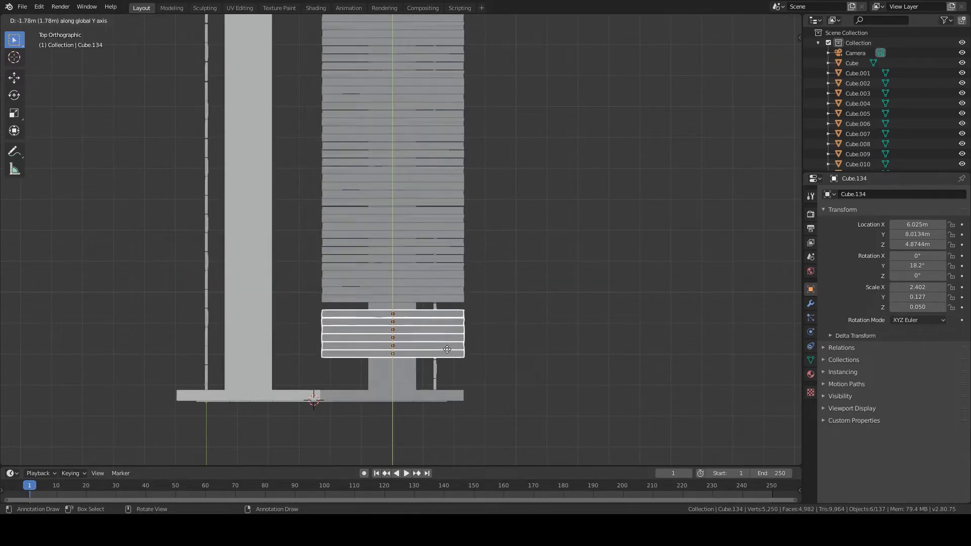
pyautogui.click(448, 343)
# Duplicate the new six planks again about 1.58 m along negative Y to reach the near gable edge
pyautogui.hotkey('shift', 'd')
pyautogui.press('y')
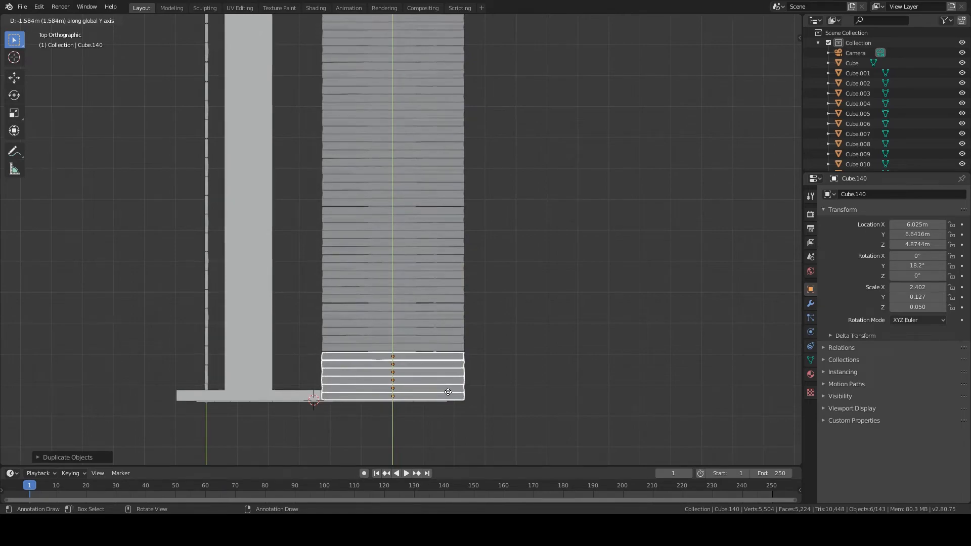
pyautogui.click(447, 392)
pyautogui.moveTo(447, 392); pyautogui.dragTo(373, 384, button='middle')
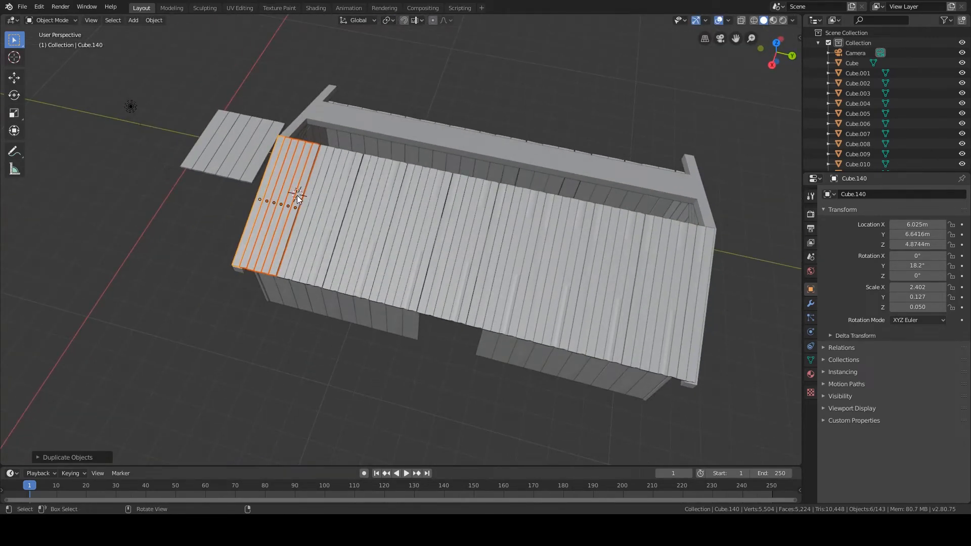
# Select all the planks on the finished roof slope from gable to gable, leaving the gable wall plank out of the selection
pyautogui.press('KP_7')
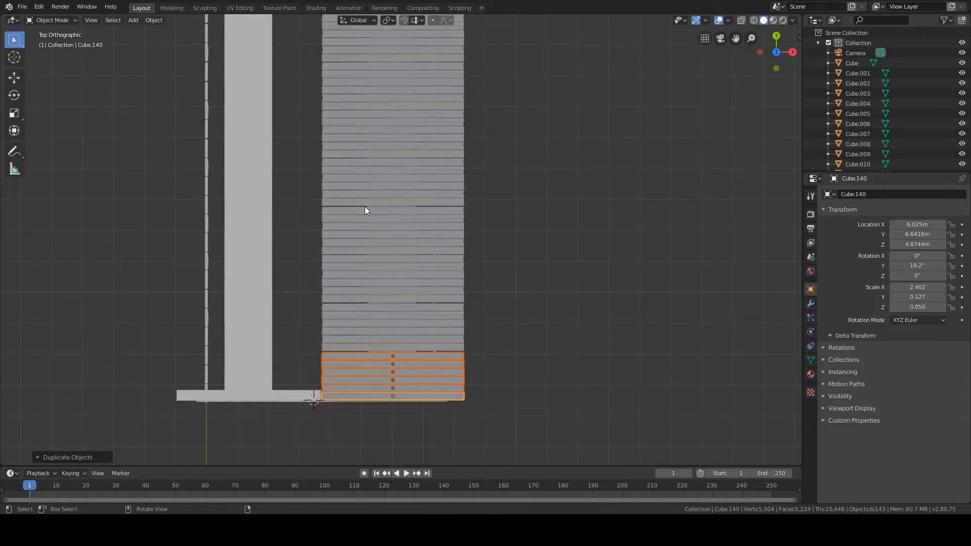
pyautogui.press('c')
pyautogui.moveTo(401, 354); pyautogui.dragTo(405, 144)
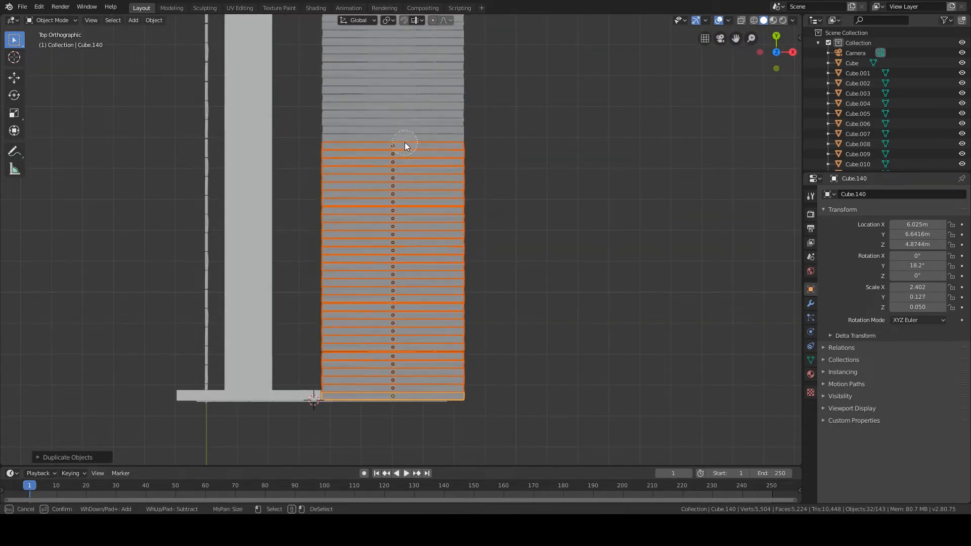
pyautogui.press('Escape')
pyautogui.keyDown('shift'); pyautogui.moveTo(514, 141); pyautogui.dragTo(550, 343, button='middle'); pyautogui.keyUp('shift')
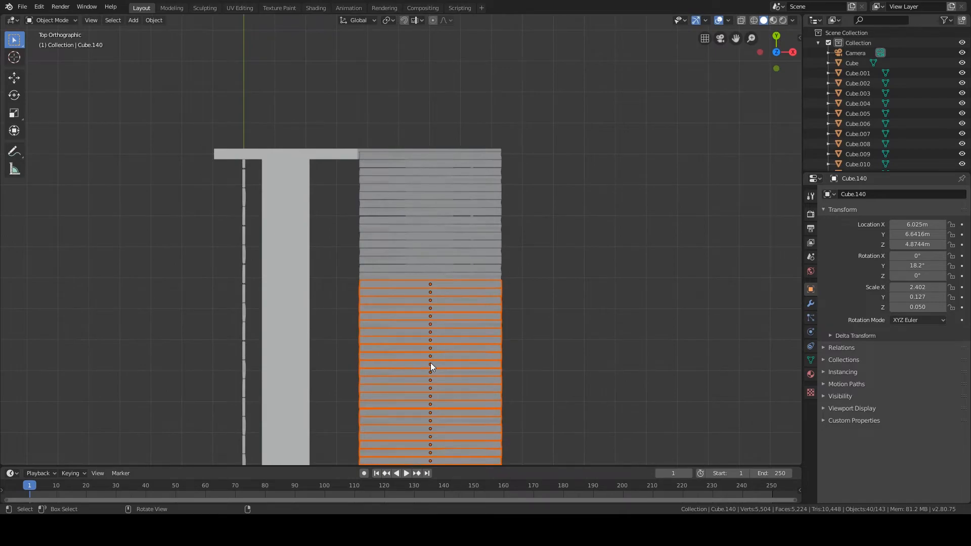
pyautogui.press('c')
pyautogui.moveTo(426, 311); pyautogui.dragTo(437, 178)
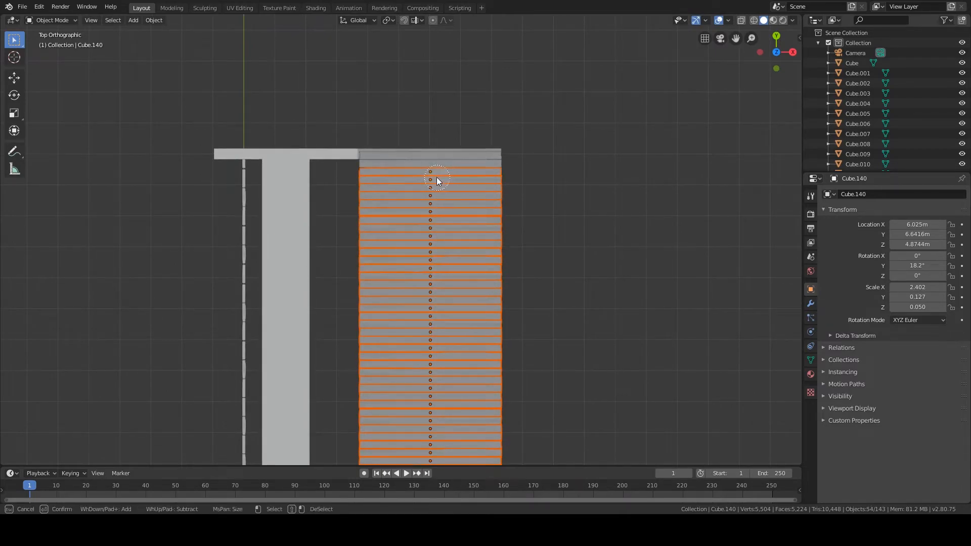
pyautogui.press('Escape')
pyautogui.moveTo(432, 101); pyautogui.dragTo(394, 325, button='middle')
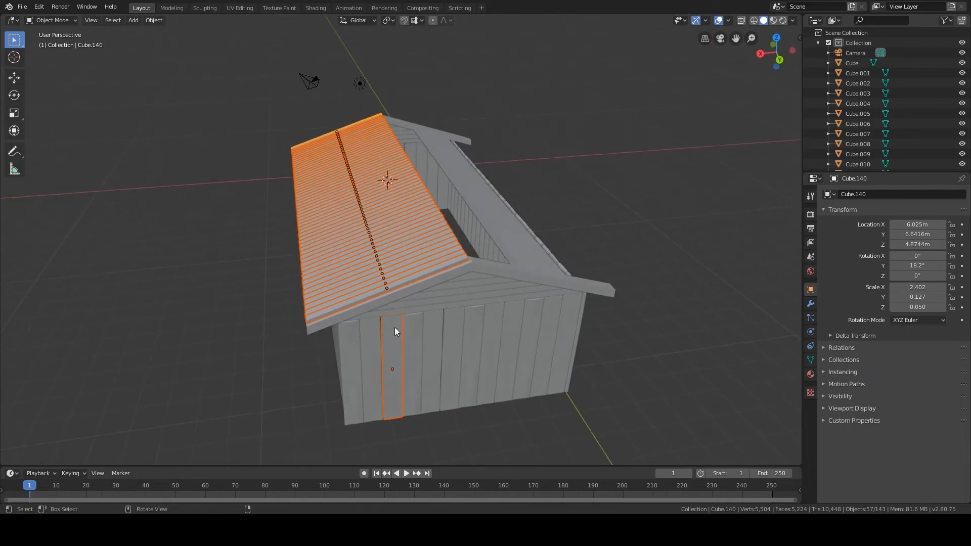
pyautogui.keyDown('shift'); pyautogui.click(390, 363); pyautogui.keyUp('shift')
# Duplicate the selected roof planks about 4.56 m along negative X and rotate the copies 180° about Z to cover the opposite slope
pyautogui.press('KP_1')
pyautogui.keyDown('shift'); pyautogui.moveTo(412, 268); pyautogui.dragTo(553, 344, button='middle'); pyautogui.keyUp('shift')
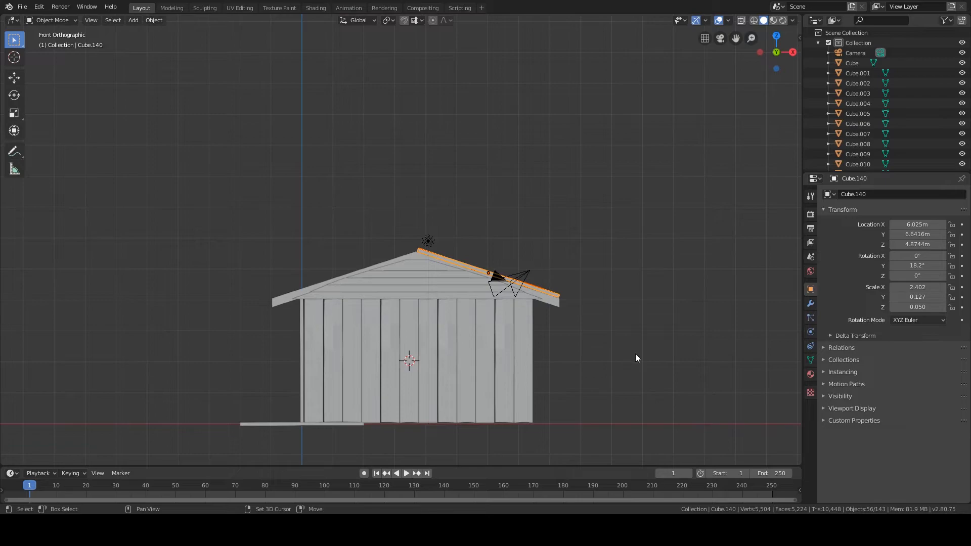
pyautogui.hotkey('shift', 'd')
pyautogui.press('x')
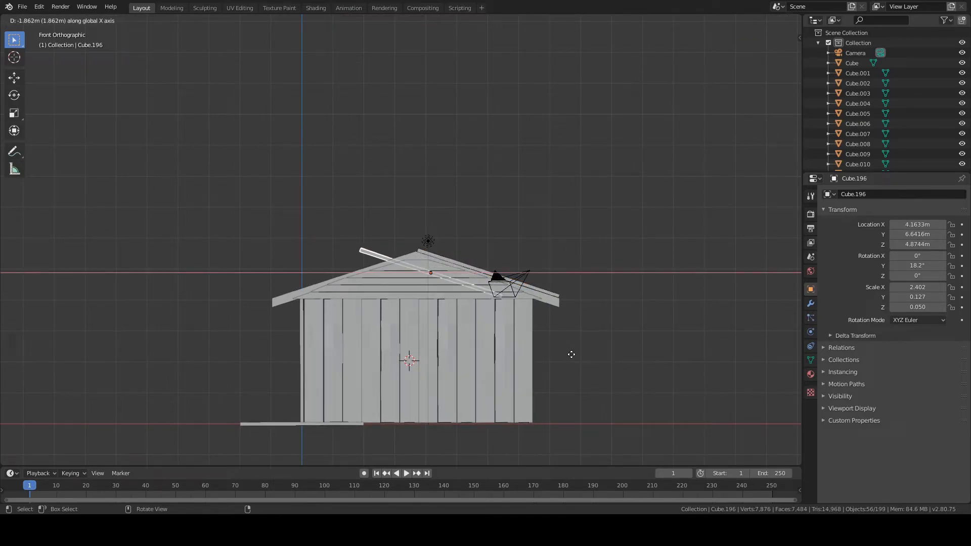
pyautogui.click(497, 349)
pyautogui.write('rz180')
pyautogui.press('Return')
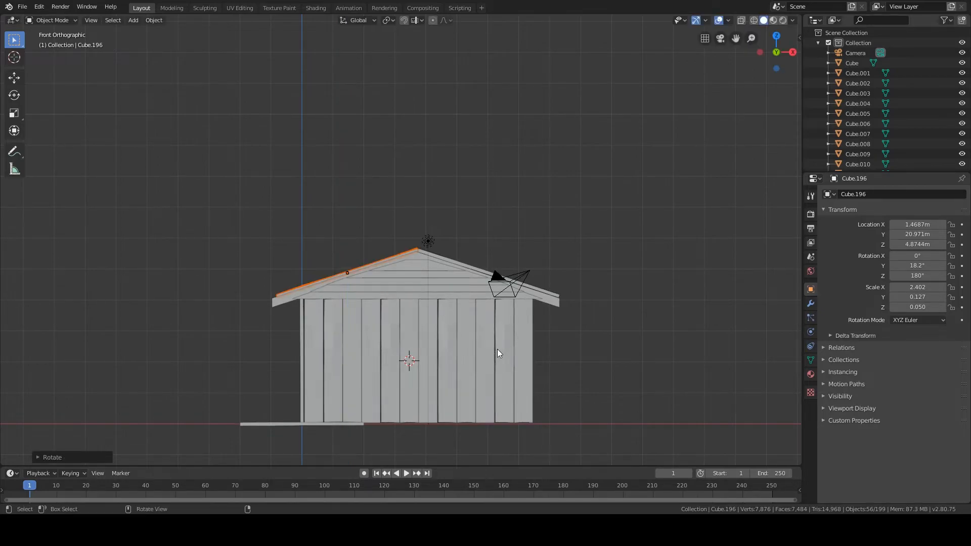
# Move the copied roof planks about 0.14 m along negative X and slightly upward so they rest on the opposite gable slope
pyautogui.scroll(5, 496, 349)
pyautogui.keyDown('shift'); pyautogui.moveTo(341, 322); pyautogui.dragTo(378, 277, button='middle'); pyautogui.keyUp('shift')
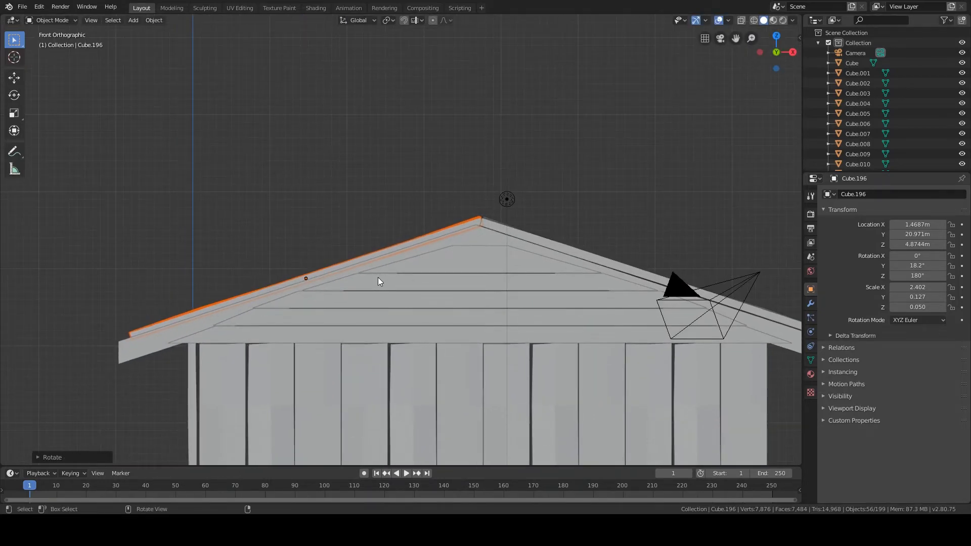
pyautogui.press('g')
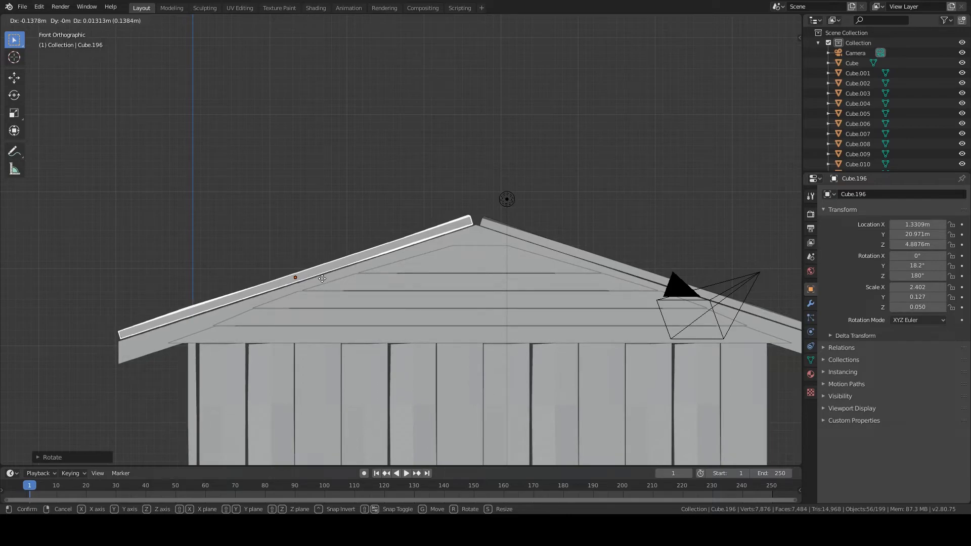
pyautogui.click(322, 279)
# Examine the roof ridge, both plank slopes and the doorway side of the building
pyautogui.moveTo(324, 282); pyautogui.dragTo(426, 308, button='middle')
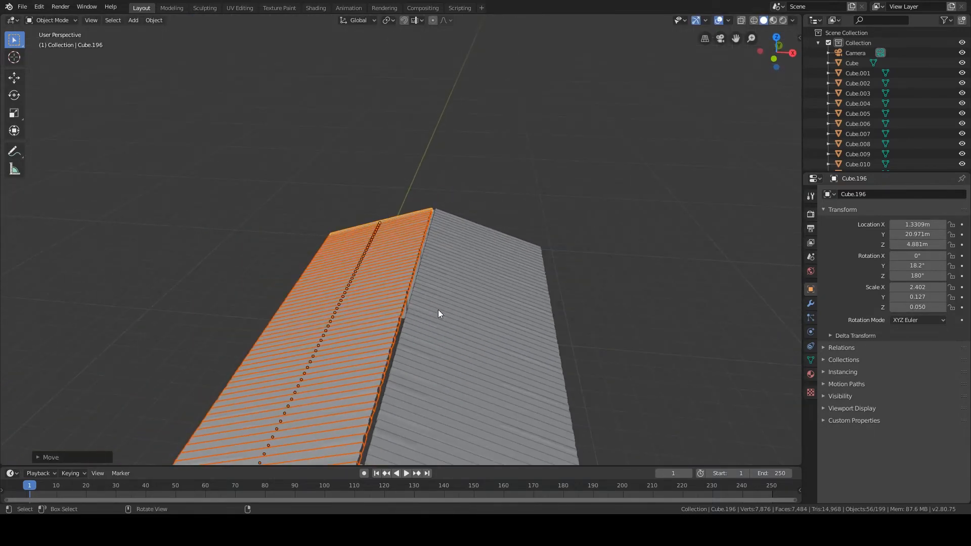
pyautogui.scroll(-5, 474, 336)
pyautogui.moveTo(475, 336); pyautogui.dragTo(437, 317, button='middle')
pyautogui.scroll(6, 436, 316)
pyautogui.moveTo(330, 308); pyautogui.dragTo(361, 319, button='middle')
pyautogui.press('x')
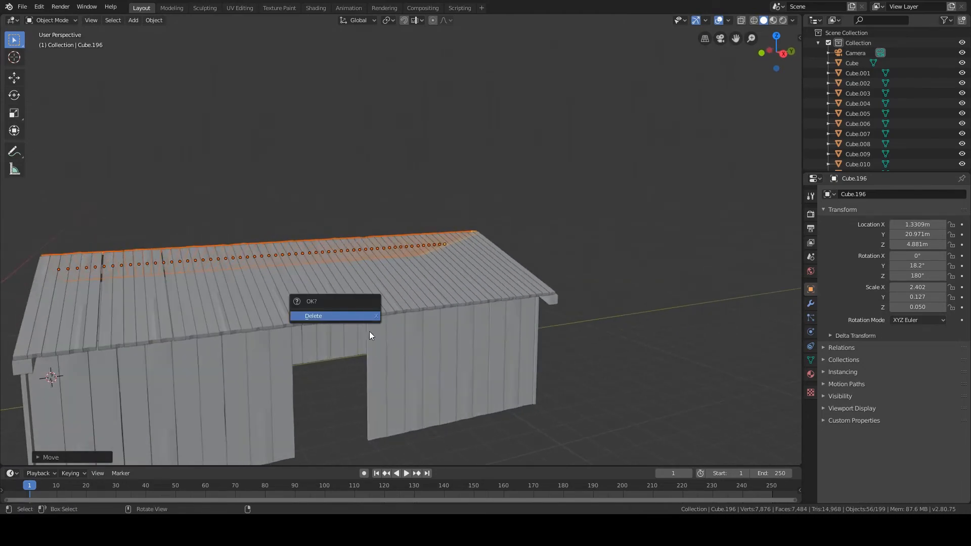
pyautogui.click(439, 372)
pyautogui.moveTo(438, 373); pyautogui.dragTo(529, 339, button='middle')
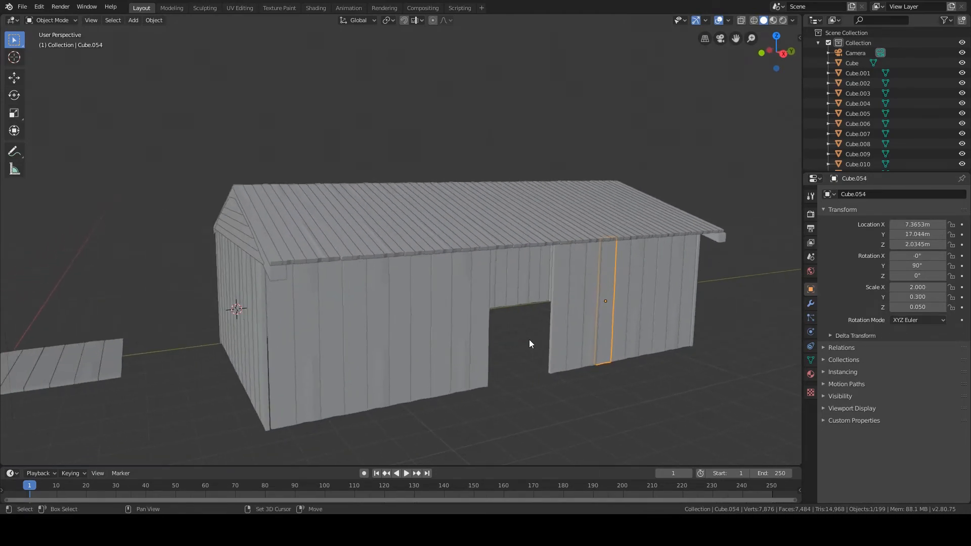
# Select the six loose planks beside the building without the light and duplicate them about 3.65 m along X and 7.58 m along Y
pyautogui.click(109, 372)
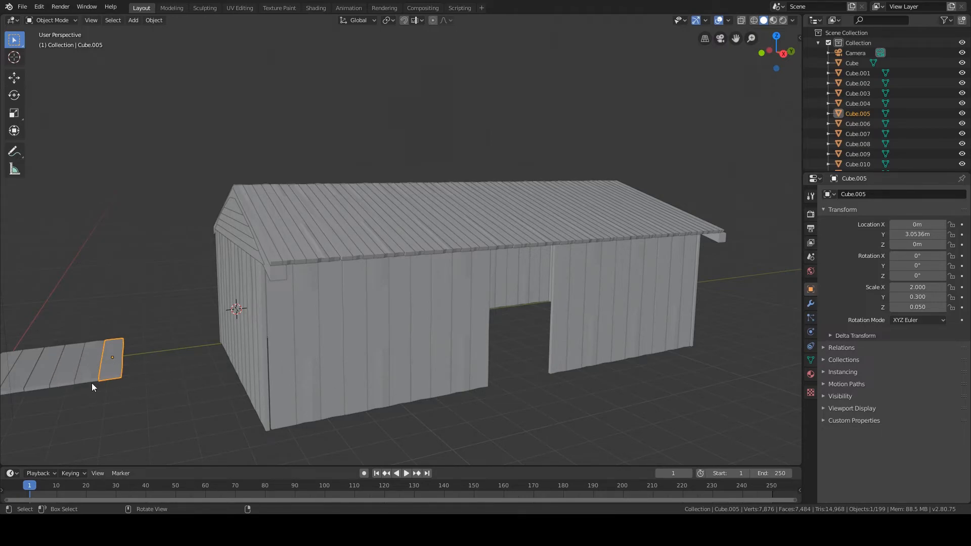
pyautogui.moveTo(541, 331); pyautogui.dragTo(309, 355, button='middle')
pyautogui.moveTo(203, 366); pyautogui.dragTo(176, 360)
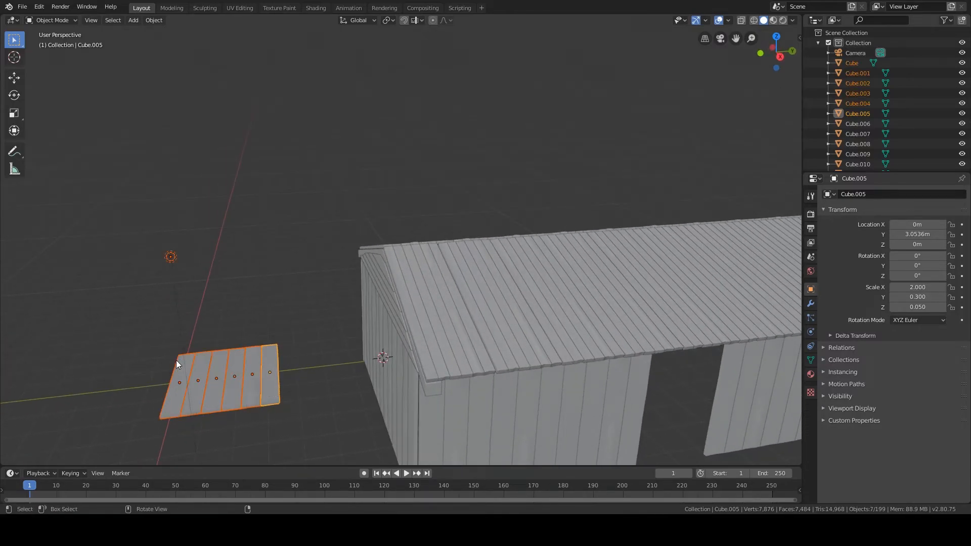
pyautogui.press('KP_7')
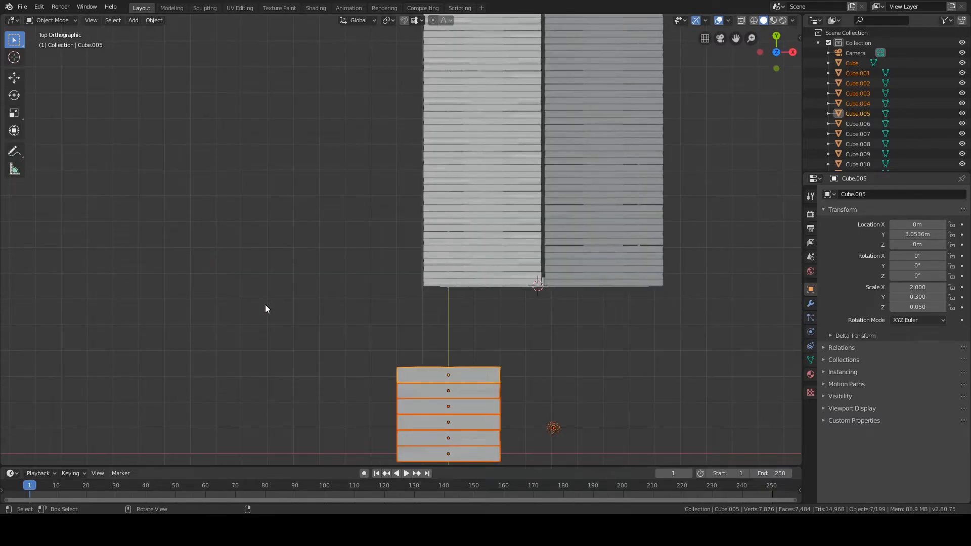
pyautogui.keyDown('shift'); pyautogui.moveTo(265, 309); pyautogui.dragTo(196, 229, button='middle'); pyautogui.keyUp('shift')
pyautogui.moveTo(281, 232); pyautogui.dragTo(384, 426)
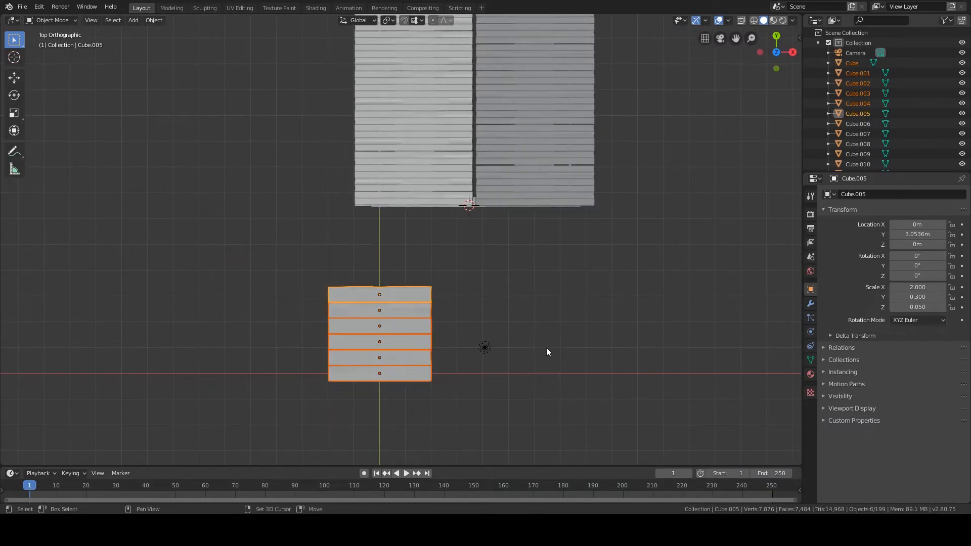
pyautogui.keyDown('shift'); pyautogui.moveTo(546, 347); pyautogui.dragTo(279, 384, button='middle'); pyautogui.keyUp('shift')
pyautogui.hotkey('shift', 'd')
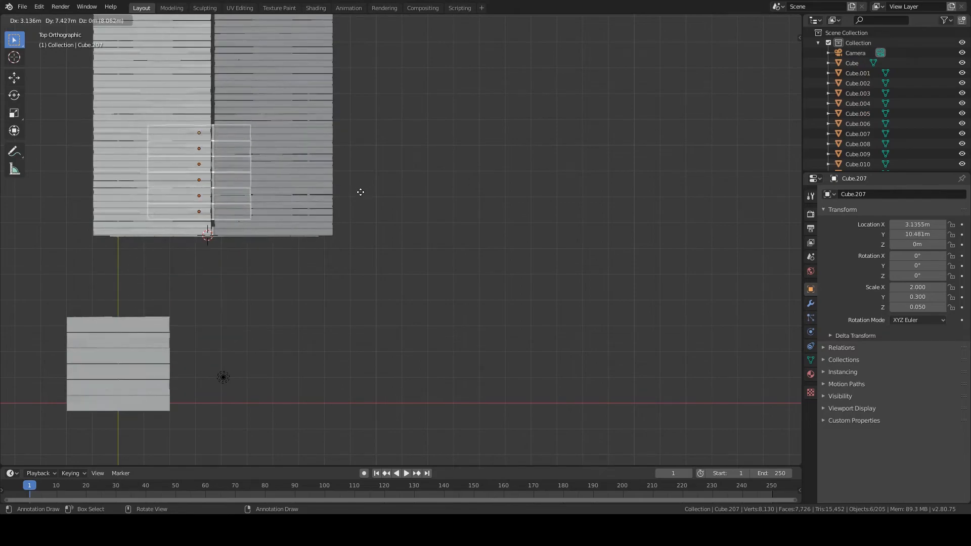
pyautogui.click(374, 192)
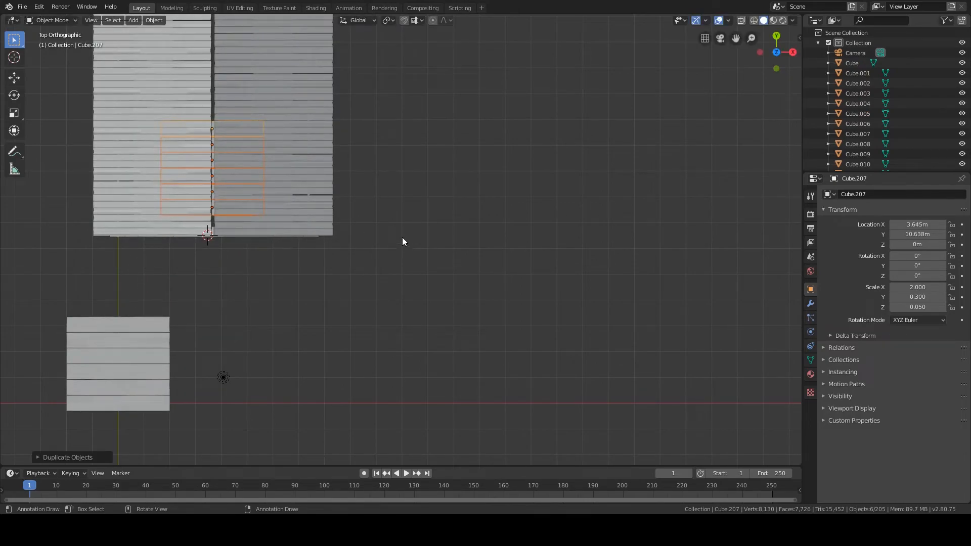
# Show the scene in wireframe from above and stretch the six copied planks along X by about 1.8 to span the building's width
pyautogui.moveTo(432, 253); pyautogui.dragTo(380, 269, button='middle')
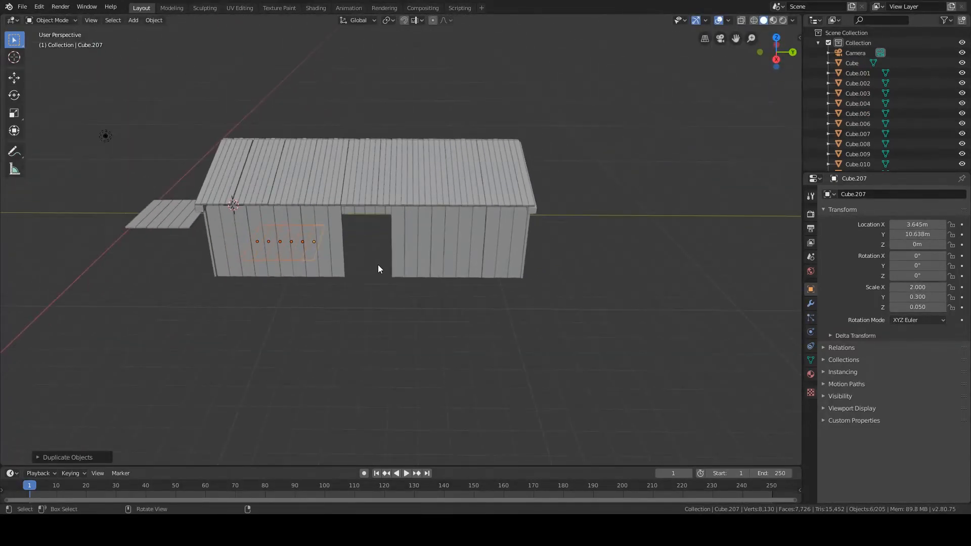
pyautogui.scroll(2, 378, 266)
pyautogui.press('KP_7')
pyautogui.hotkey('shift', 'z')
pyautogui.keyDown('shift'); pyautogui.moveTo(310, 342); pyautogui.dragTo(491, 133, button='middle'); pyautogui.keyUp('shift')
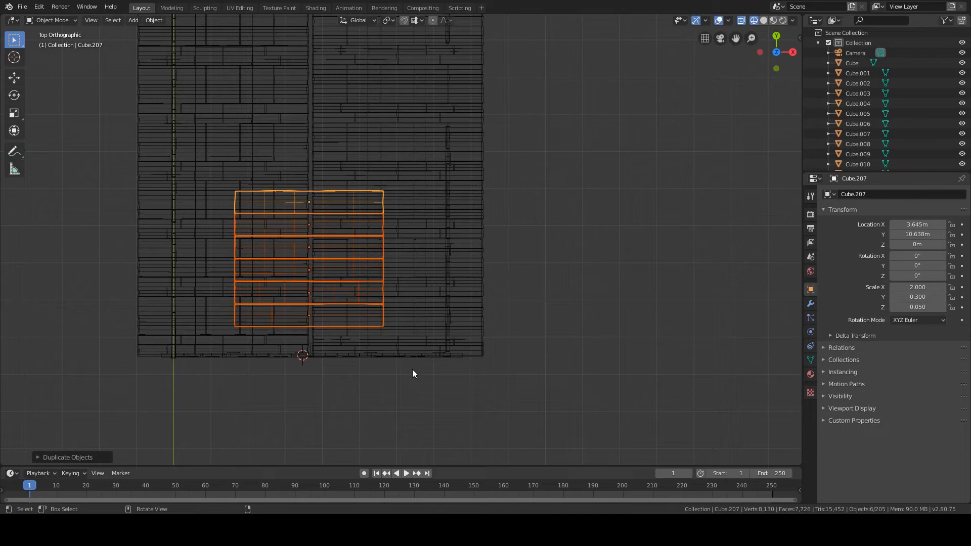
pyautogui.press('s')
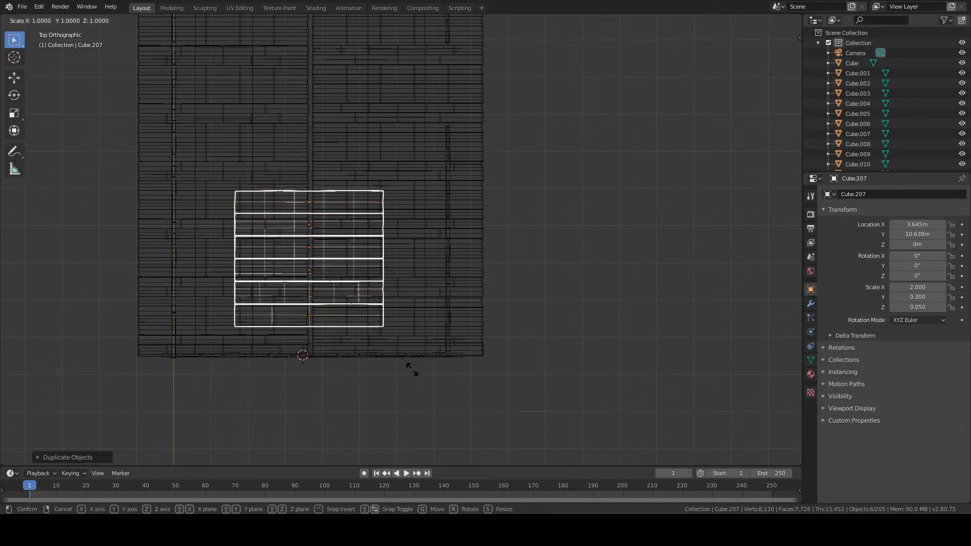
pyautogui.press('x')
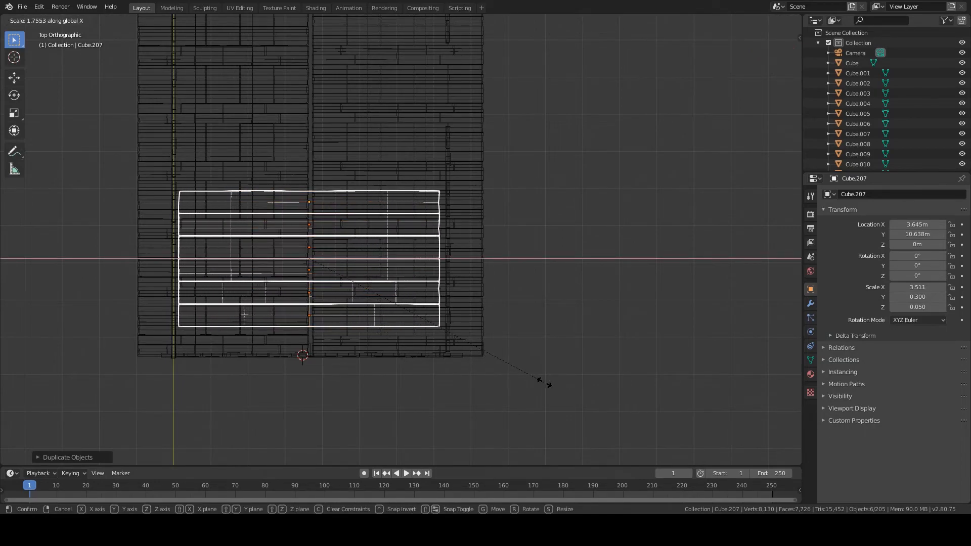
pyautogui.click(553, 384)
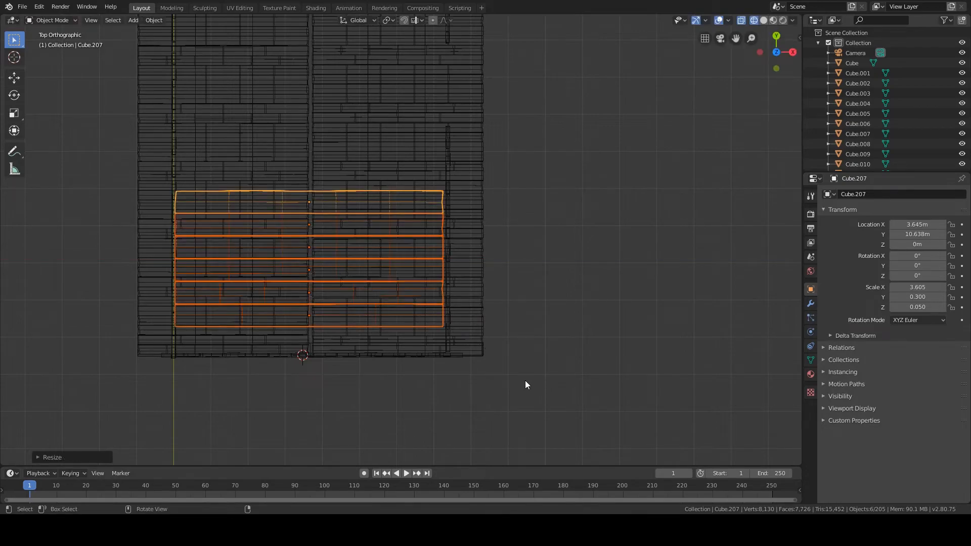
# Center the six floor planks between the side walls and move them about 0.52 m along negative Y to the near gable wall
pyautogui.press('g')
pyautogui.press('x')
pyautogui.click(525, 380)
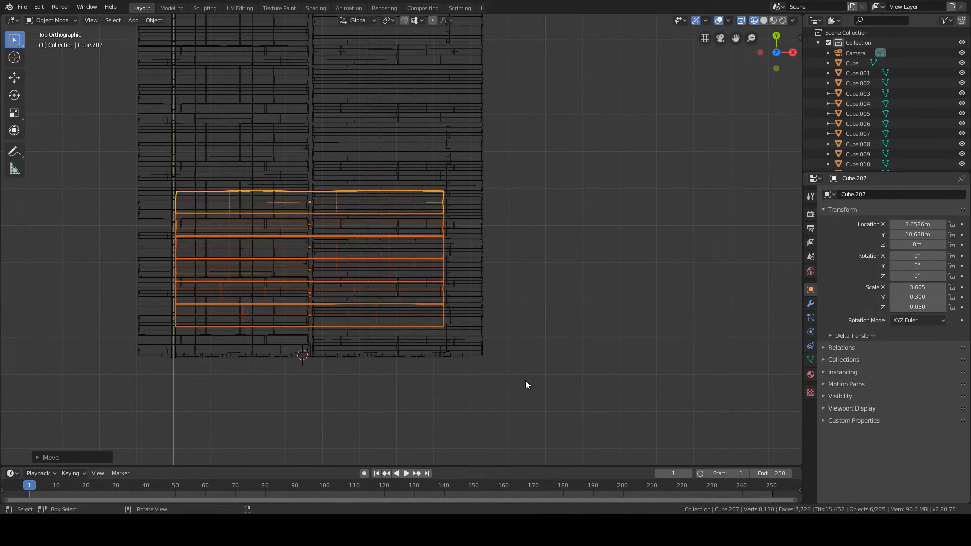
pyautogui.press('g')
pyautogui.press('x')
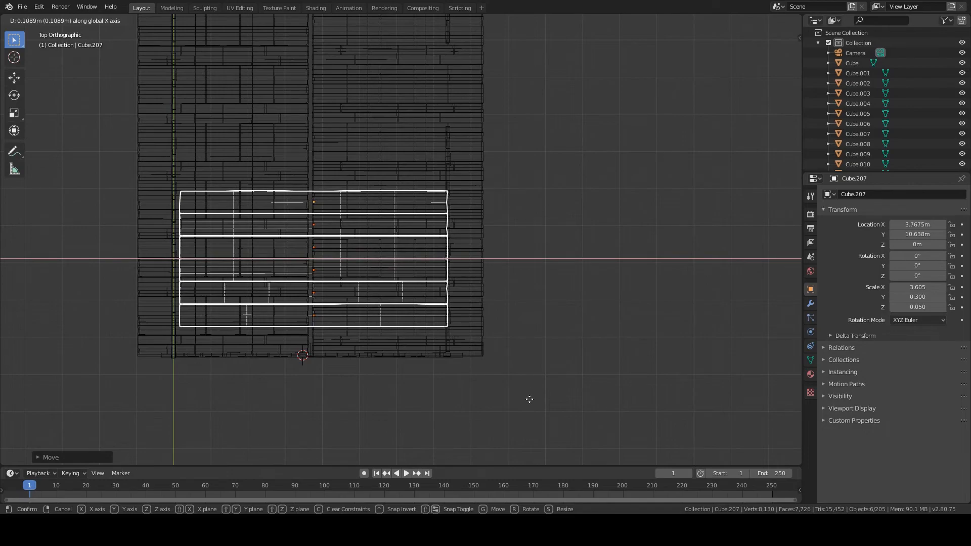
pyautogui.press('y')
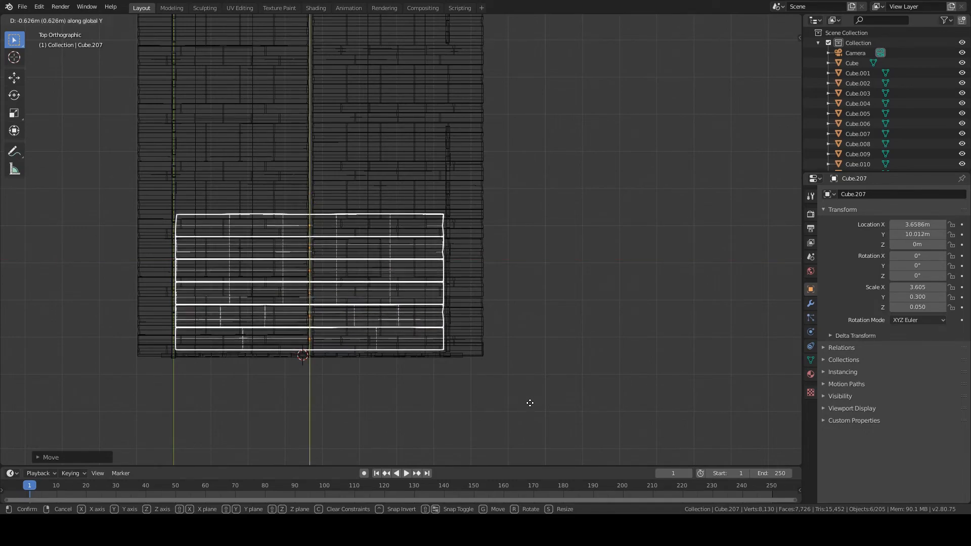
pyautogui.click(533, 403)
# Duplicate the six floor planks twice toward the far gable, offset about 3.47 m and 3.1 m along Y
pyautogui.hotkey('shift', 'd')
pyautogui.press('y')
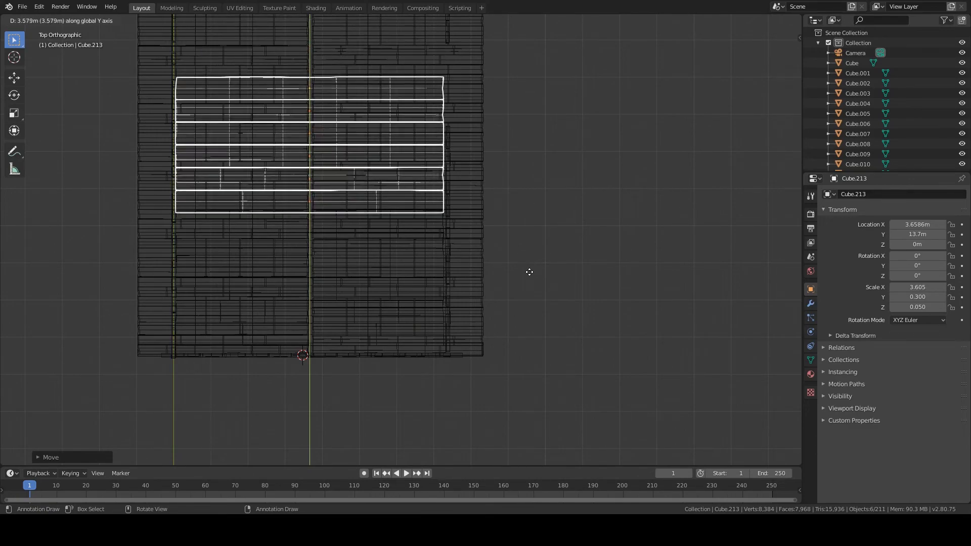
pyautogui.click(524, 259)
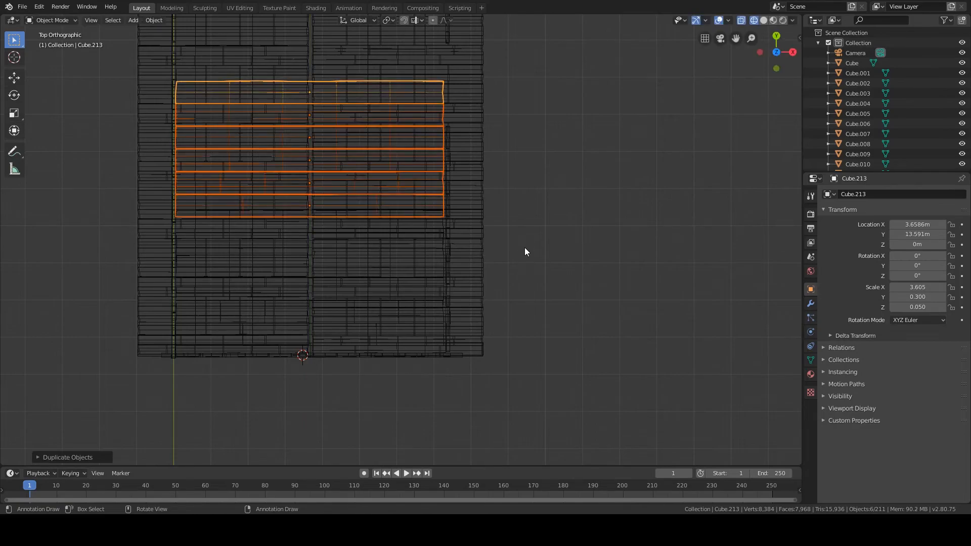
pyautogui.hotkey('shift', '`')
pyautogui.press('Escape')
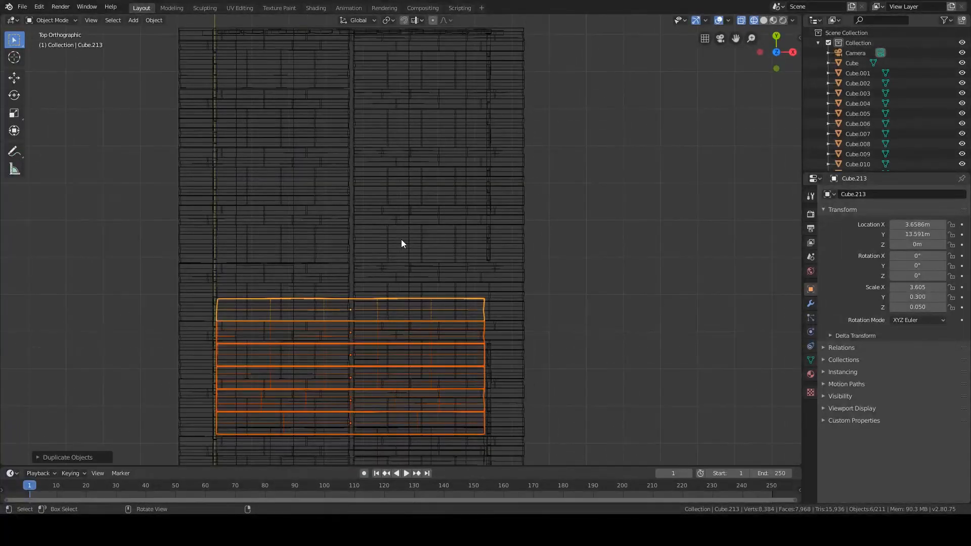
pyautogui.hotkey('shift', 'd')
pyautogui.press('y')
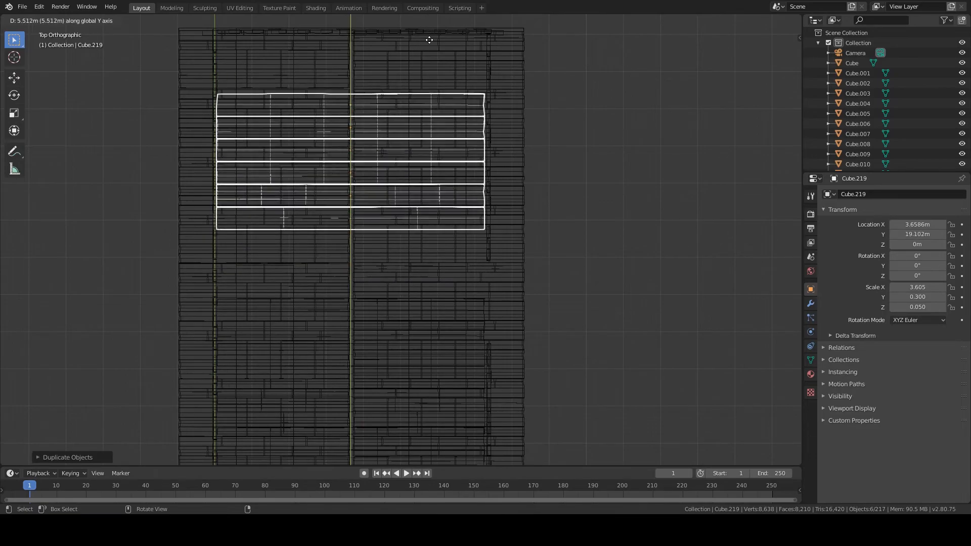
pyautogui.click(422, 126)
# Duplicate the newest six floor planks another time about 3.09 m along Y toward the far gable
pyautogui.moveTo(423, 132); pyautogui.dragTo(514, 287, button='middle')
pyautogui.press('KP_7')
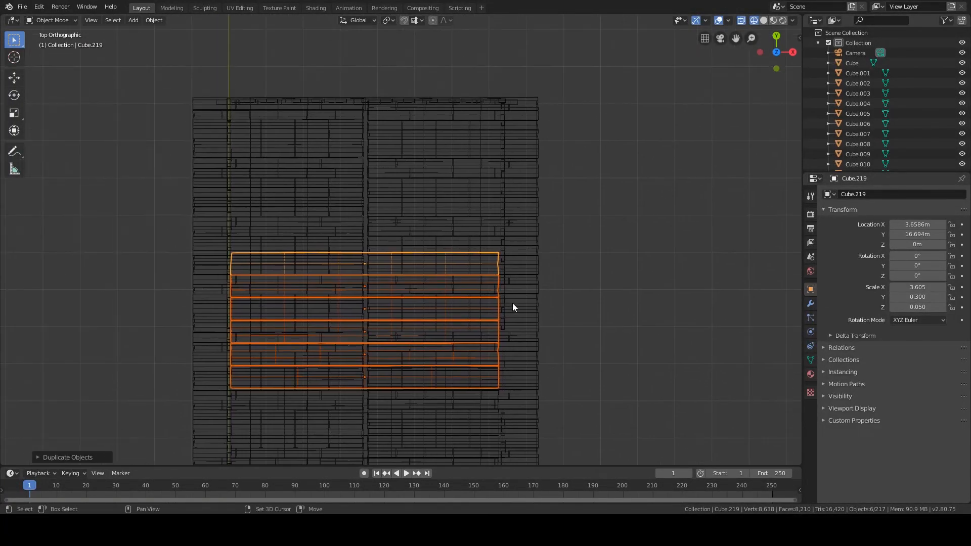
pyautogui.hotkey('shift', 'd')
pyautogui.press('y')
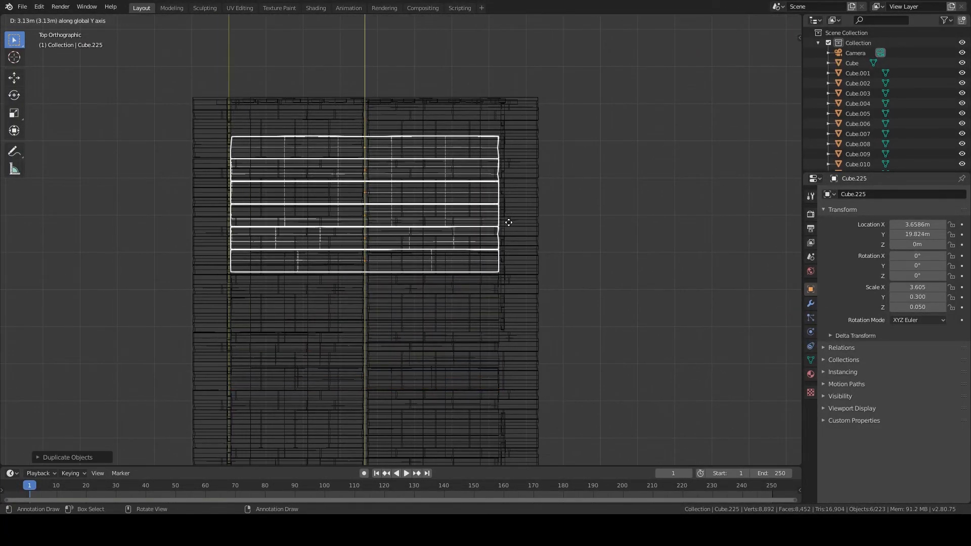
pyautogui.click(509, 218)
pyautogui.keyDown('shift'); pyautogui.moveTo(510, 178); pyautogui.dragTo(451, 268, button='middle'); pyautogui.keyUp('shift')
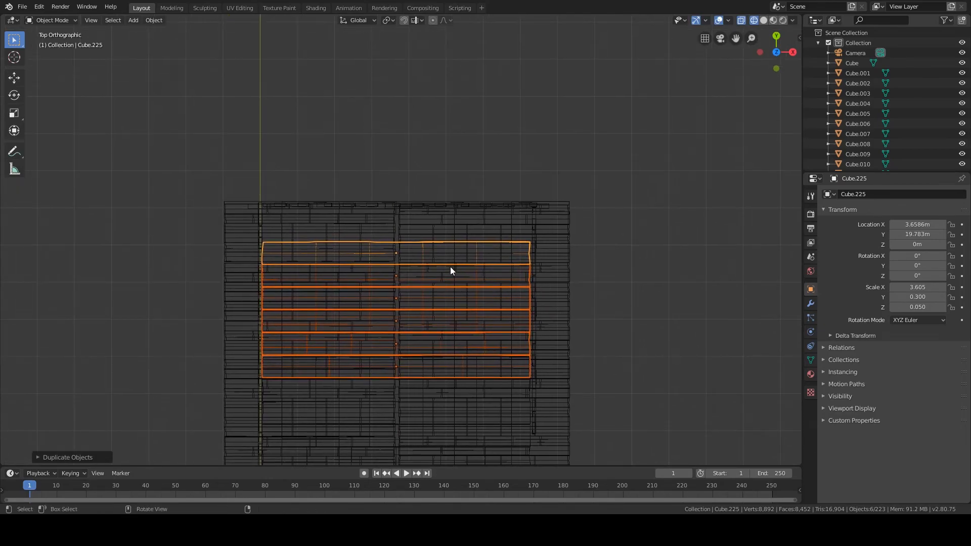
pyautogui.click(420, 257)
pyautogui.moveTo(573, 301); pyautogui.dragTo(584, 273, button='middle')
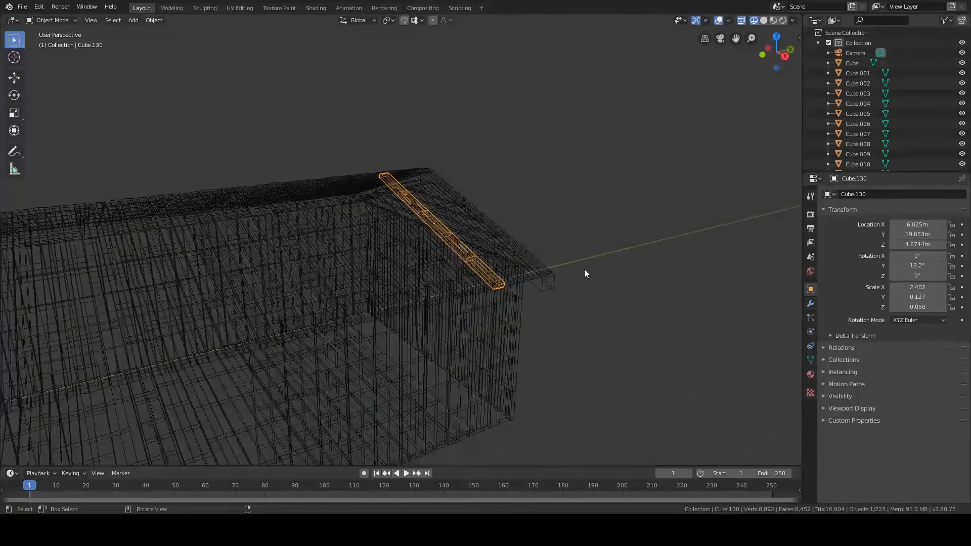
# Return to solid shading and duplicate three floor planks nearest the far gable along Y toward that gable
pyautogui.hotkey('shift', 'z')
pyautogui.moveTo(353, 371)
pyautogui.mouseDown(button='middle')
pyautogui.moveTo(419, 293)
pyautogui.moveTo(384, 302)
pyautogui.mouseUp(button='middle')
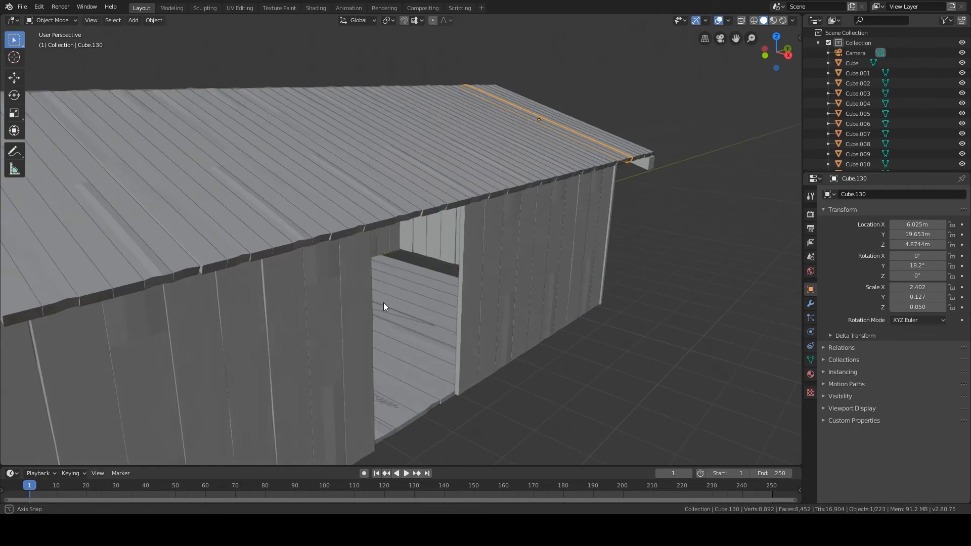
pyautogui.keyDown('shift'); pyautogui.click(430, 278); pyautogui.keyUp('shift')
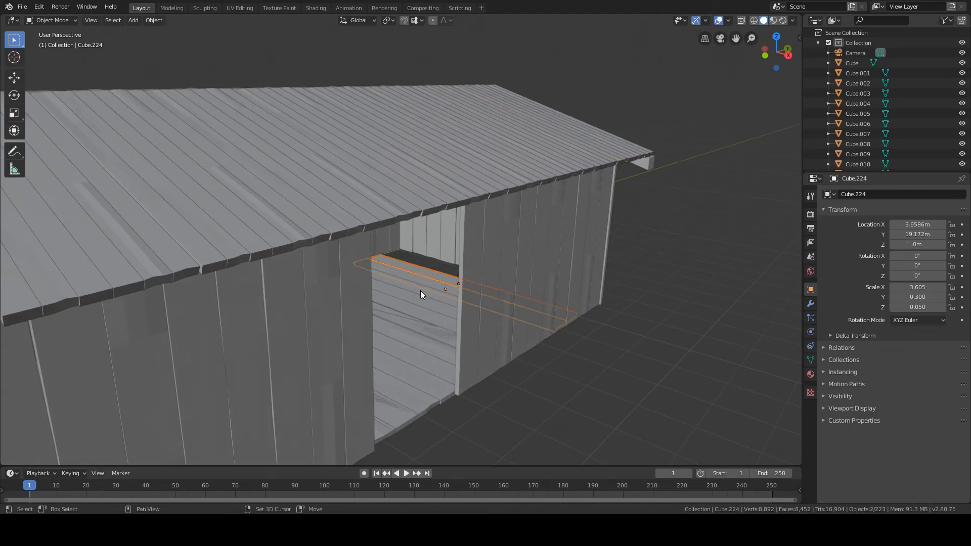
pyautogui.hotkey('shift', 'd')
pyautogui.press('y')
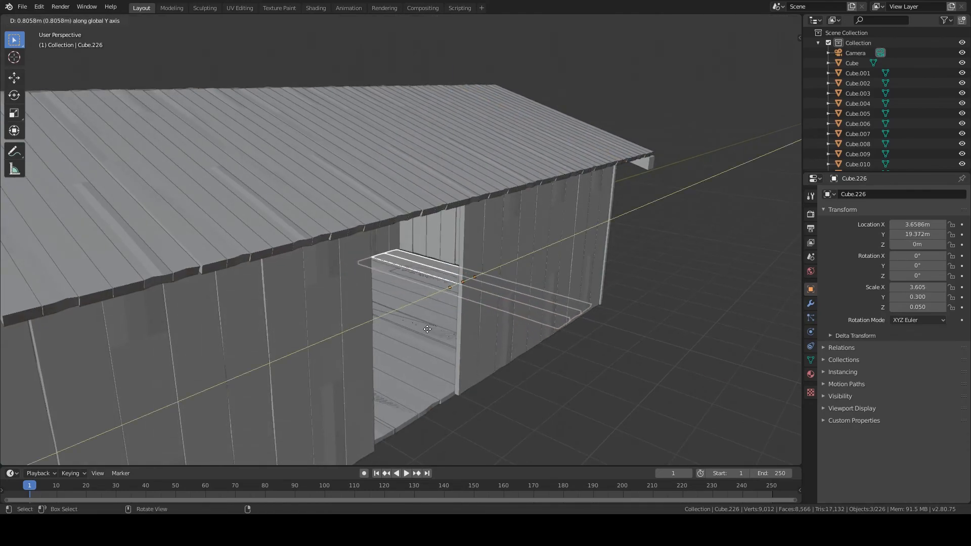
pyautogui.click(455, 310)
# Delete the surplus floor plank lying outside the far gable wall
pyautogui.moveTo(456, 311); pyautogui.dragTo(577, 392, button='middle')
pyautogui.click(510, 353)
pyautogui.press('x')
pyautogui.click(511, 353)
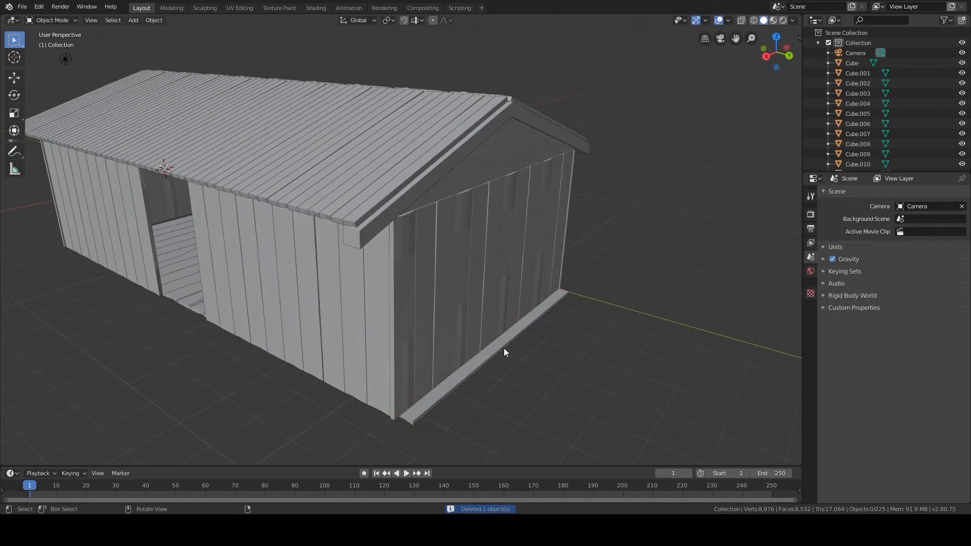
# Narrow the floor plank protruding past the far gable to a Y scale of 0.179 and move it along Y against the wall
pyautogui.press('s')
pyautogui.press('y')
pyautogui.click(614, 405)
pyautogui.press('g')
pyautogui.press('y')
pyautogui.click(607, 404)
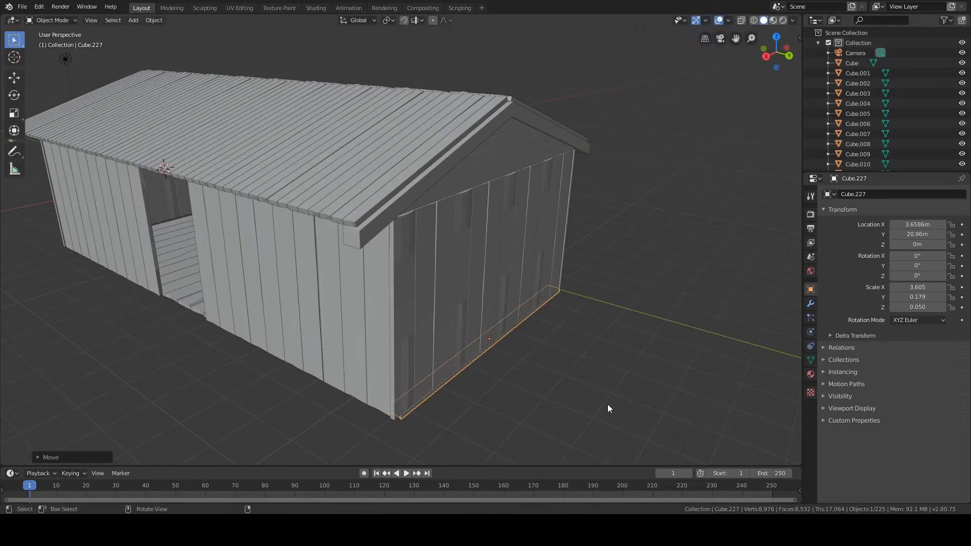
pyautogui.press('g')
pyautogui.press('y')
pyautogui.click(607, 404)
# Delete two surplus floor planks inside the building, working through the doorway gap
pyautogui.moveTo(578, 403); pyautogui.dragTo(410, 392, button='middle')
pyautogui.click(430, 275)
pyautogui.moveTo(487, 338); pyautogui.dragTo(523, 305, button='middle')
pyautogui.press('Delete')
pyautogui.click(451, 236)
pyautogui.press('x')
pyautogui.click(451, 237)
# Try deleting each of the two overlapping floor planks visible through the doorway, undoing each deletion
pyautogui.moveTo(483, 253); pyautogui.dragTo(438, 253, button='middle')
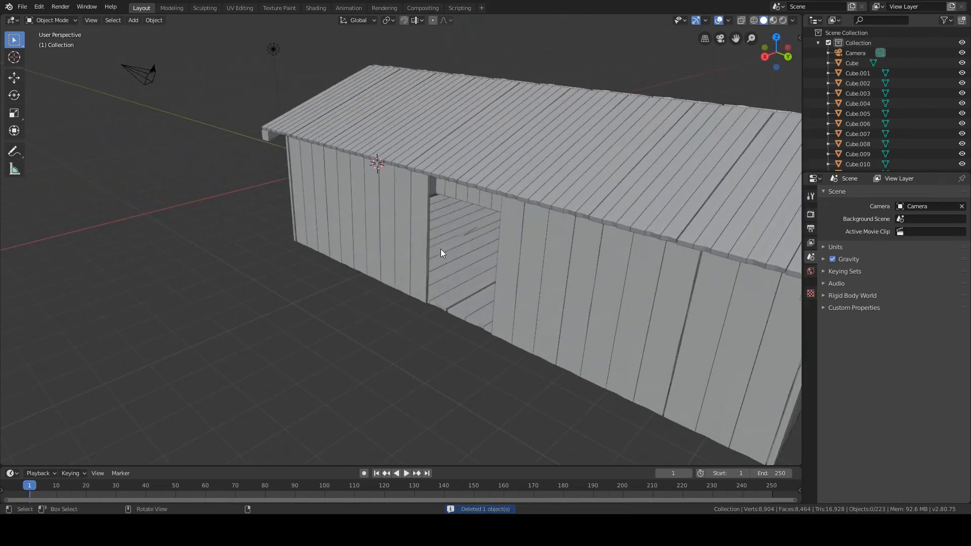
pyautogui.click(463, 239)
pyautogui.press('x')
pyautogui.click(463, 238)
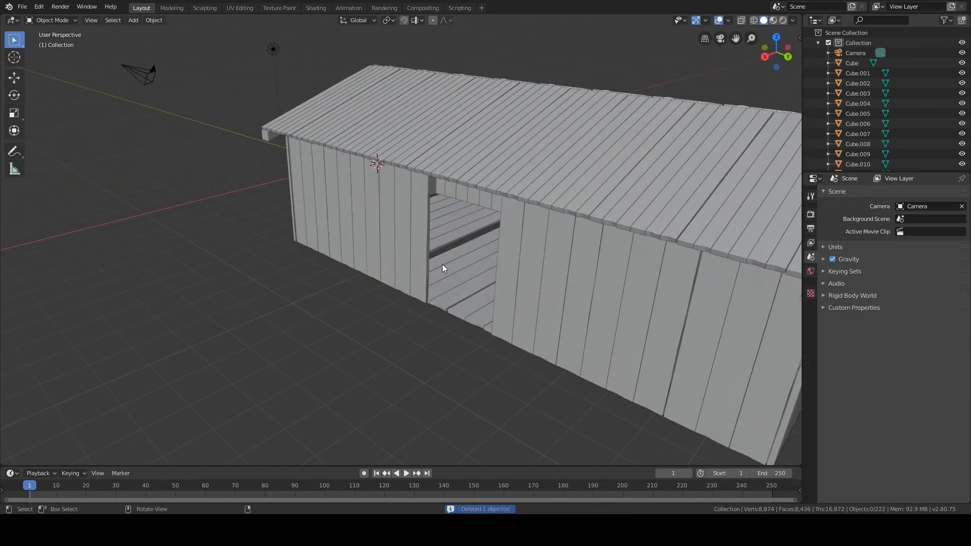
pyautogui.hotkey('ctrl', 'z')
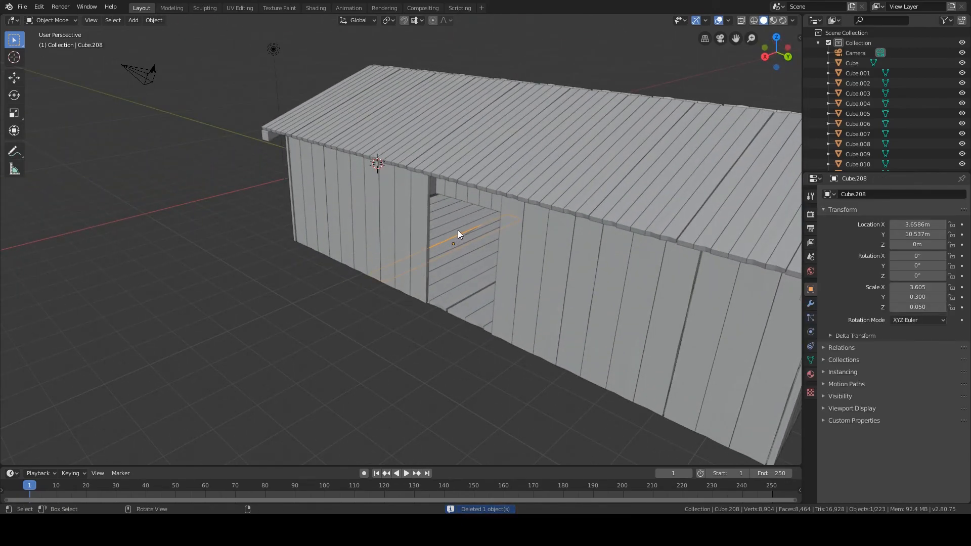
pyautogui.press('x')
pyautogui.click(454, 241)
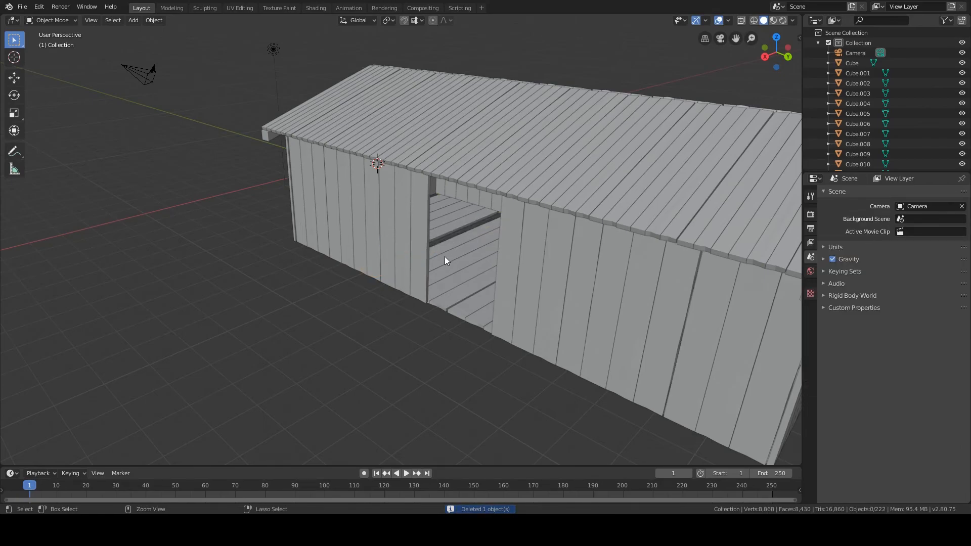
pyautogui.hotkey('ctrl', 'z')
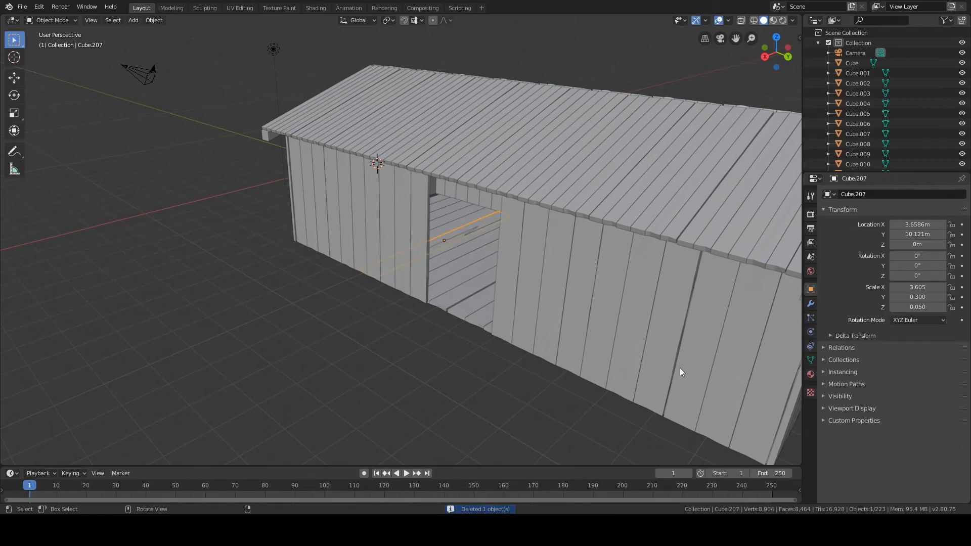
# Narrow the selected overlapping floor plank at the doorway to a Y scale of 0.100
pyautogui.press('s')
pyautogui.press('y')
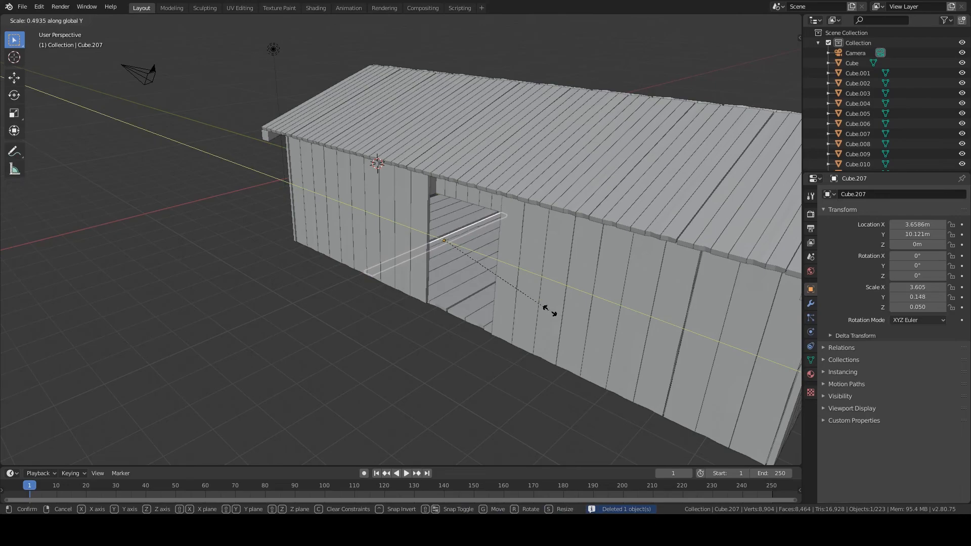
pyautogui.click(514, 293)
# Show the scene in wireframe and move the narrowed floor plank about 0.13 m along negative Y into the gap between its neighbours
pyautogui.moveTo(514, 293)
pyautogui.mouseDown(button='middle')
pyautogui.moveTo(481, 310)
pyautogui.moveTo(513, 303)
pyautogui.mouseUp(button='middle')
pyautogui.scroll(3, 415, 299)
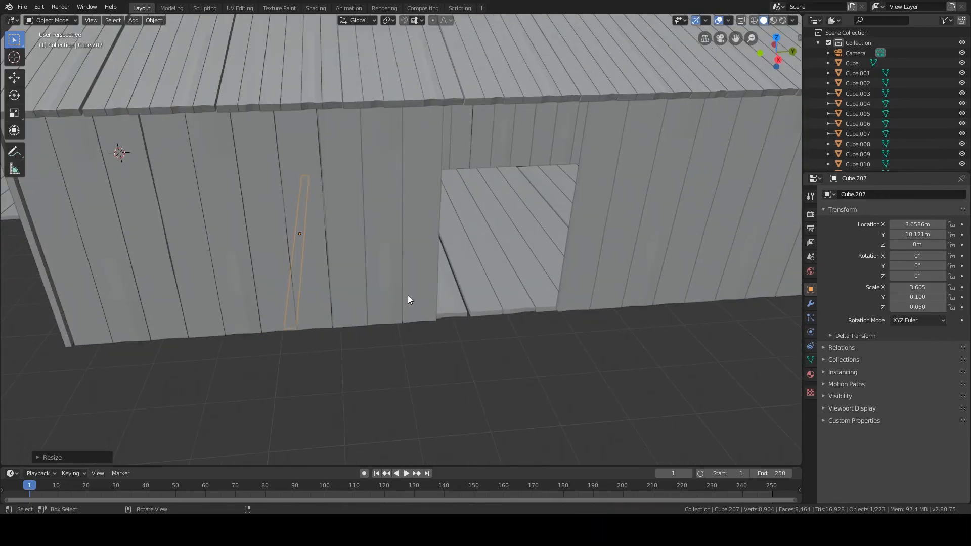
pyautogui.hotkey('shift', 'z')
pyautogui.keyDown('shift'); pyautogui.moveTo(386, 336); pyautogui.dragTo(476, 336, button='middle'); pyautogui.keyUp('shift')
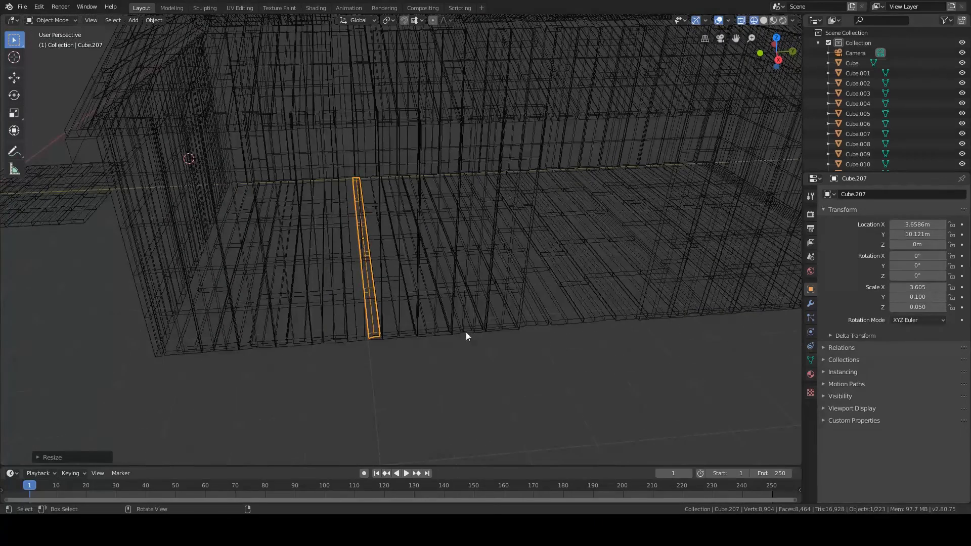
pyautogui.scroll(2, 456, 328)
pyautogui.press('g')
pyautogui.press('y')
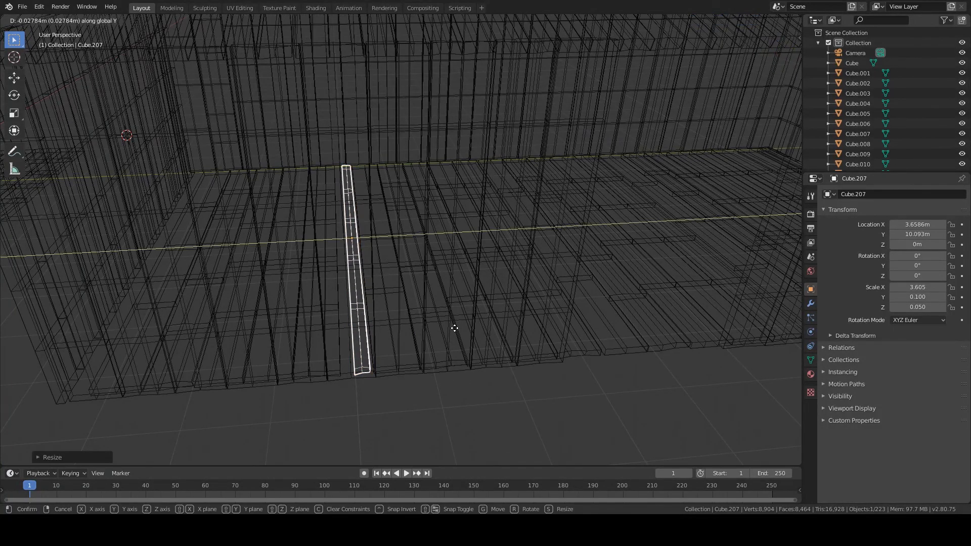
pyautogui.click(449, 332)
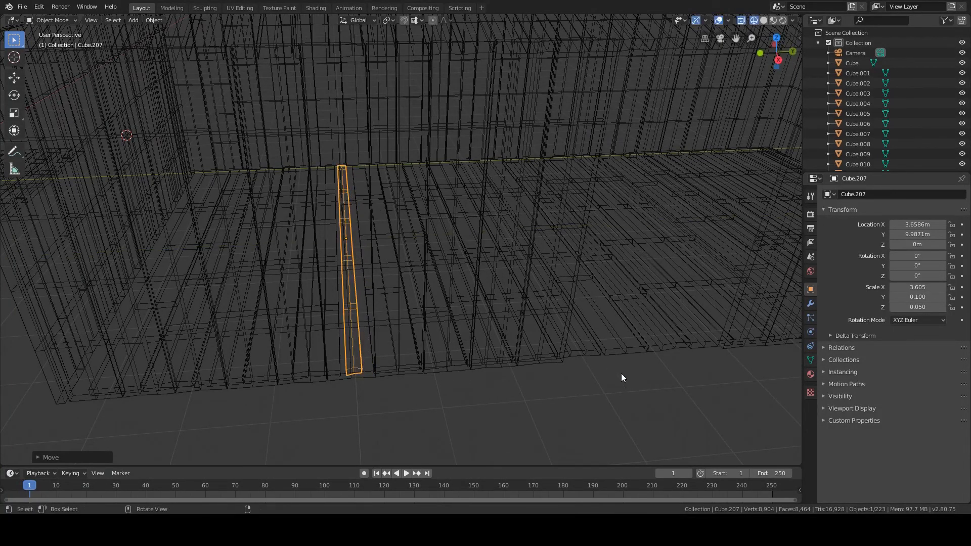
# Return to solid shading and widen the narrowed floor plank to a Y scale of 0.173
pyautogui.hotkey('shift', 'z')
pyautogui.moveTo(633, 377)
pyautogui.mouseDown(button='middle')
pyautogui.moveTo(566, 388)
pyautogui.moveTo(586, 383)
pyautogui.mouseUp(button='middle')
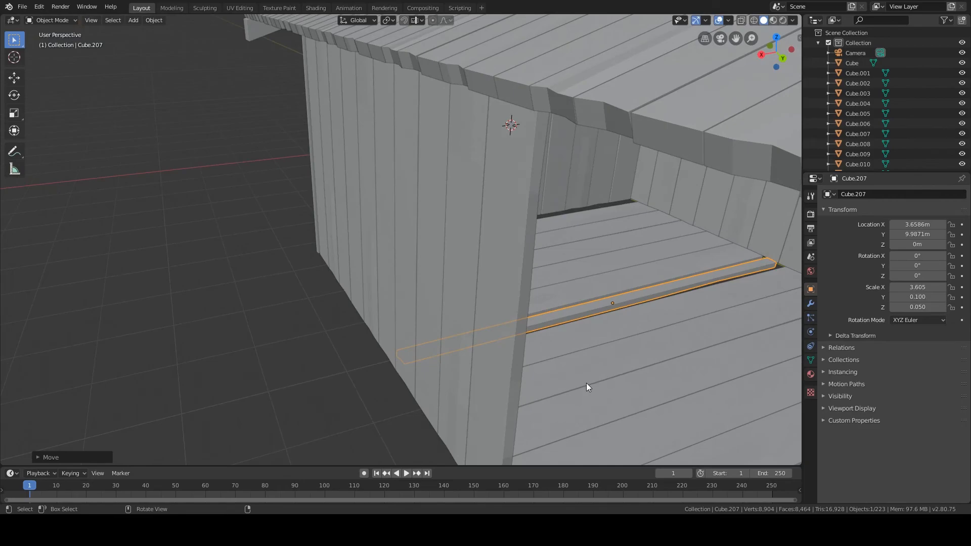
pyautogui.press('s')
pyautogui.press('y')
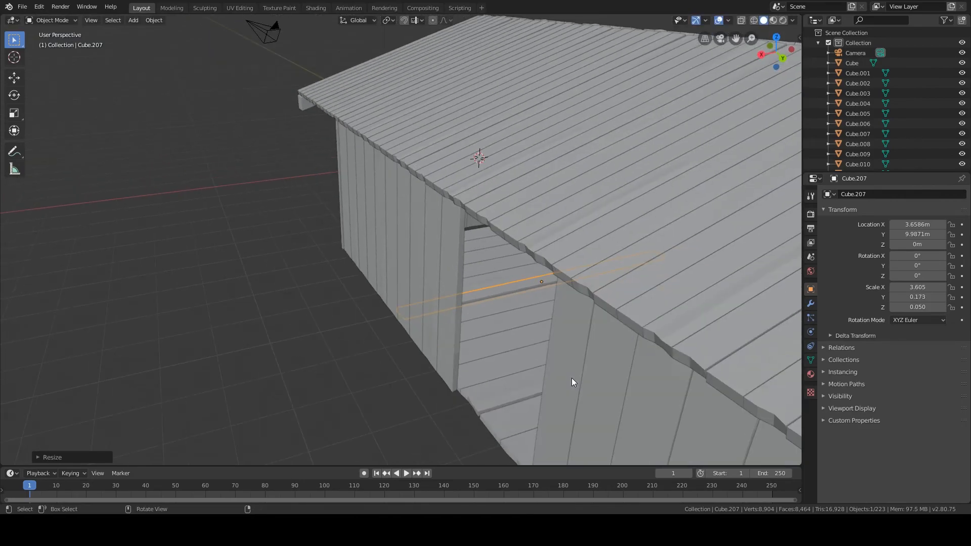
pyautogui.click(478, 362)
# Examine the whole building from several sides, checking the walls, doorway, floor and roof planks
pyautogui.moveTo(478, 362); pyautogui.dragTo(562, 381, button='middle')
pyautogui.scroll(-3, 562, 380)
pyautogui.keyDown('shift'); pyautogui.moveTo(343, 331); pyautogui.dragTo(438, 341, button='middle'); pyautogui.keyUp('shift')
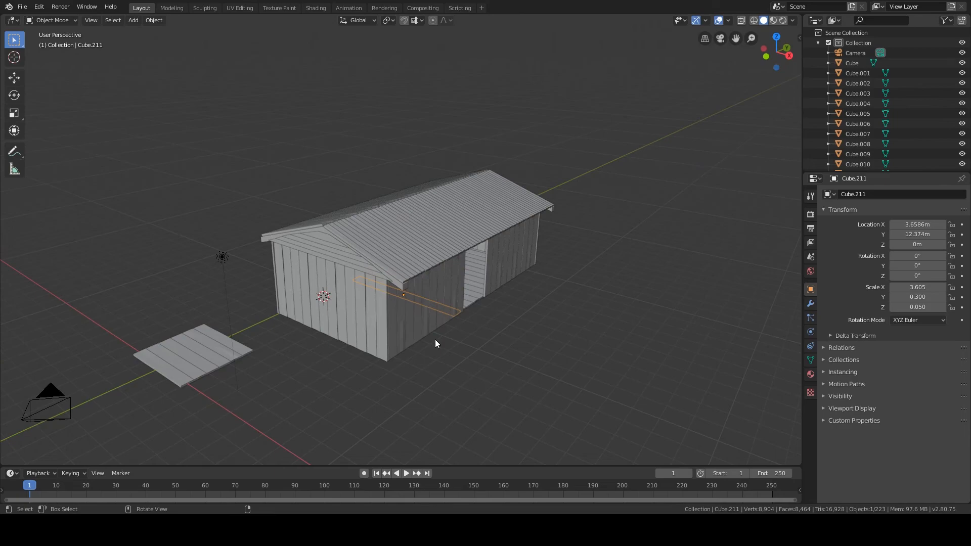
pyautogui.moveTo(434, 341); pyautogui.dragTo(520, 331, button='middle')
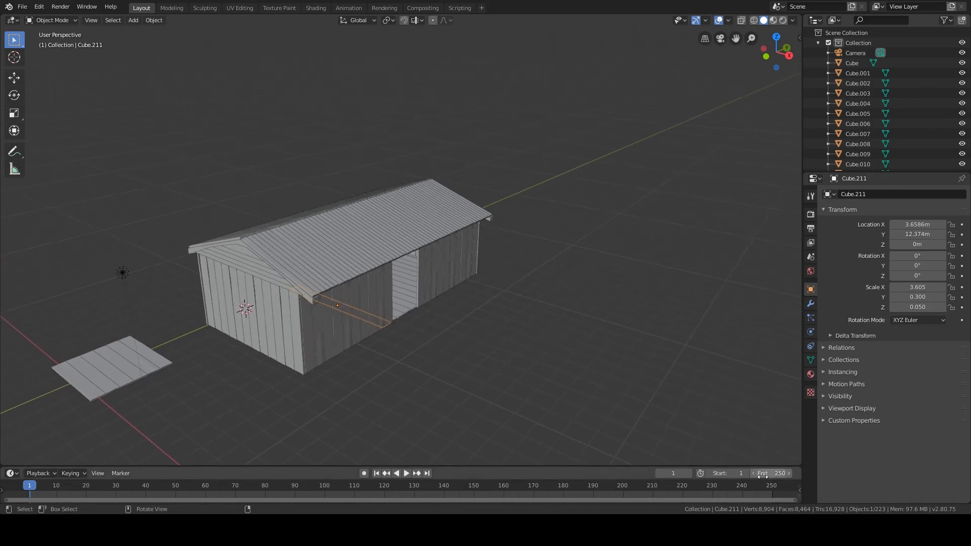
pyautogui.click(428, 258)
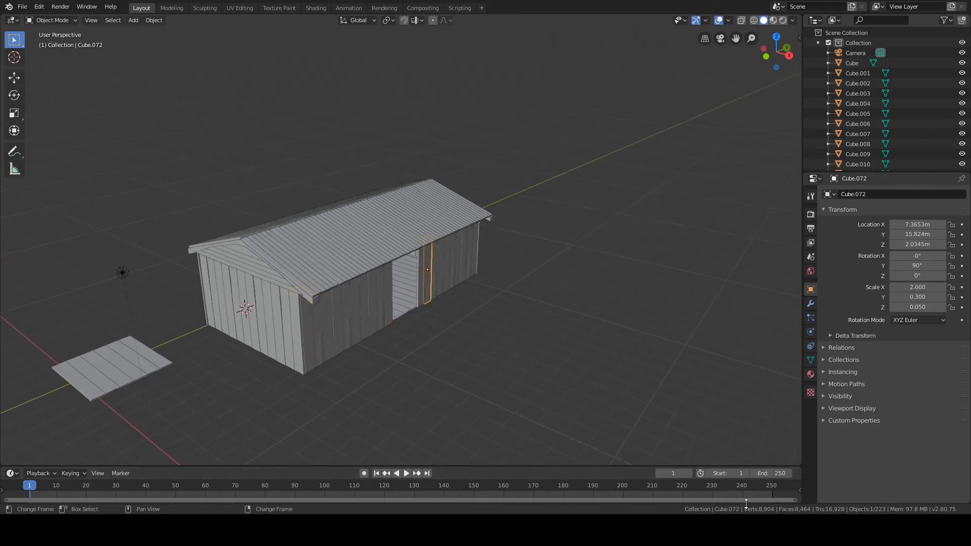
pyautogui.moveTo(511, 272); pyautogui.dragTo(417, 272, button='middle')
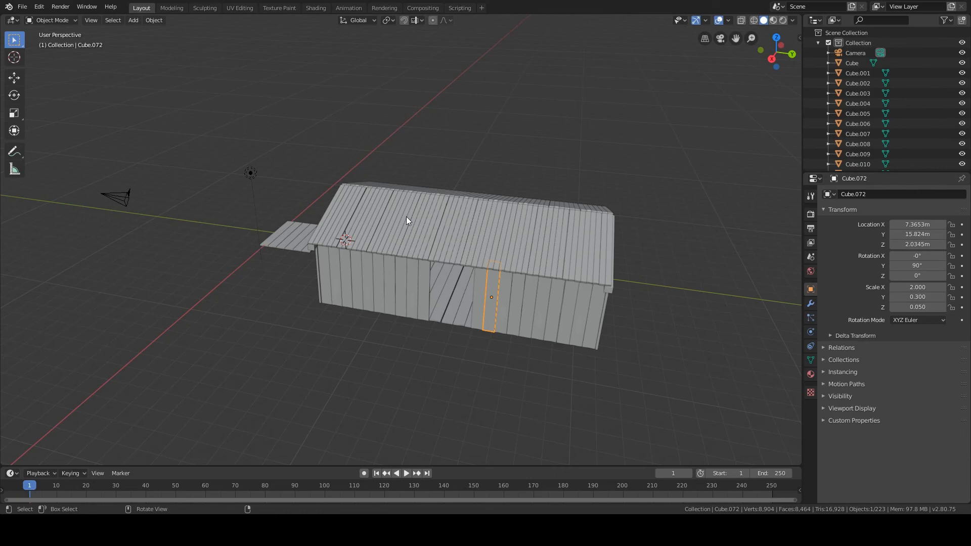
pyautogui.moveTo(344, 240); pyautogui.dragTo(311, 293, button='middle')
pyautogui.click(312, 293)
pyautogui.click(344, 299)
pyautogui.click(402, 312)
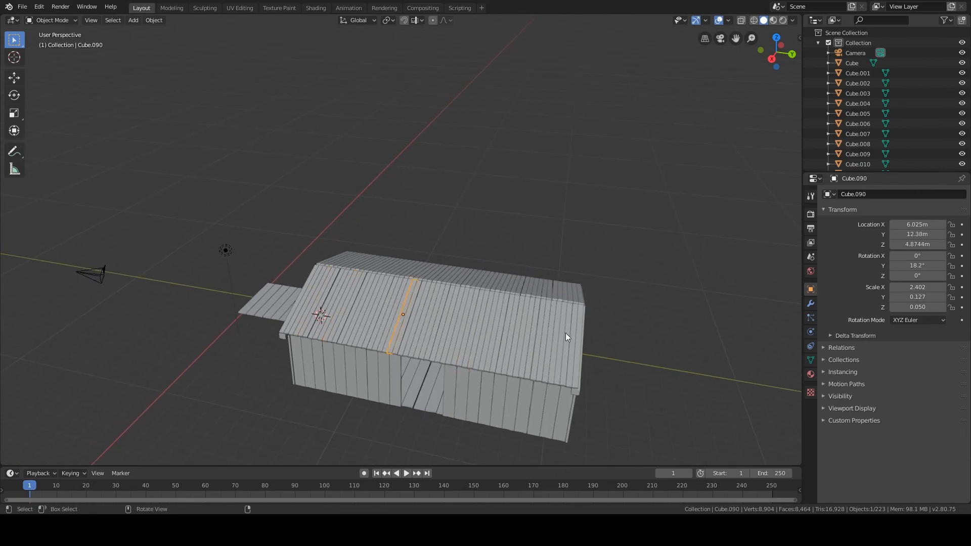
pyautogui.moveTo(444, 319); pyautogui.dragTo(375, 353, button='middle')
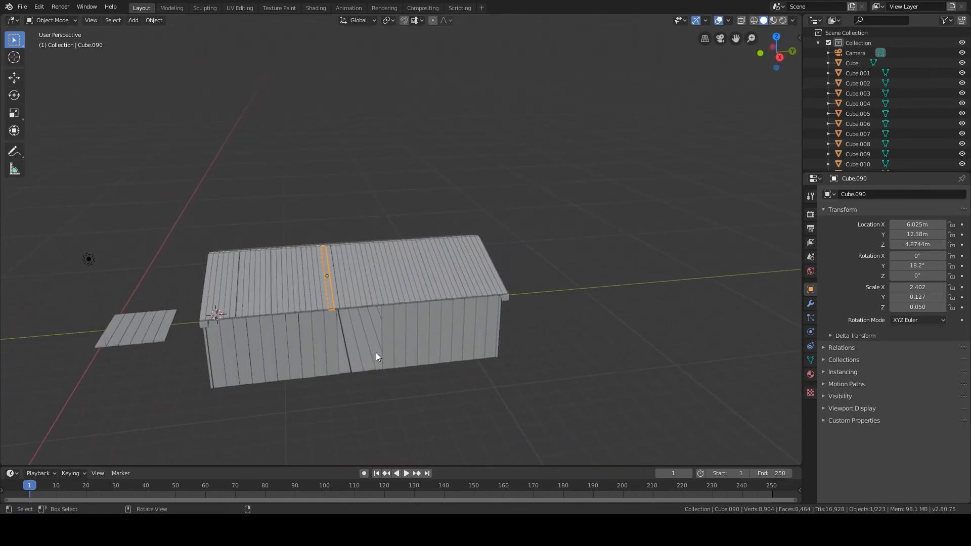